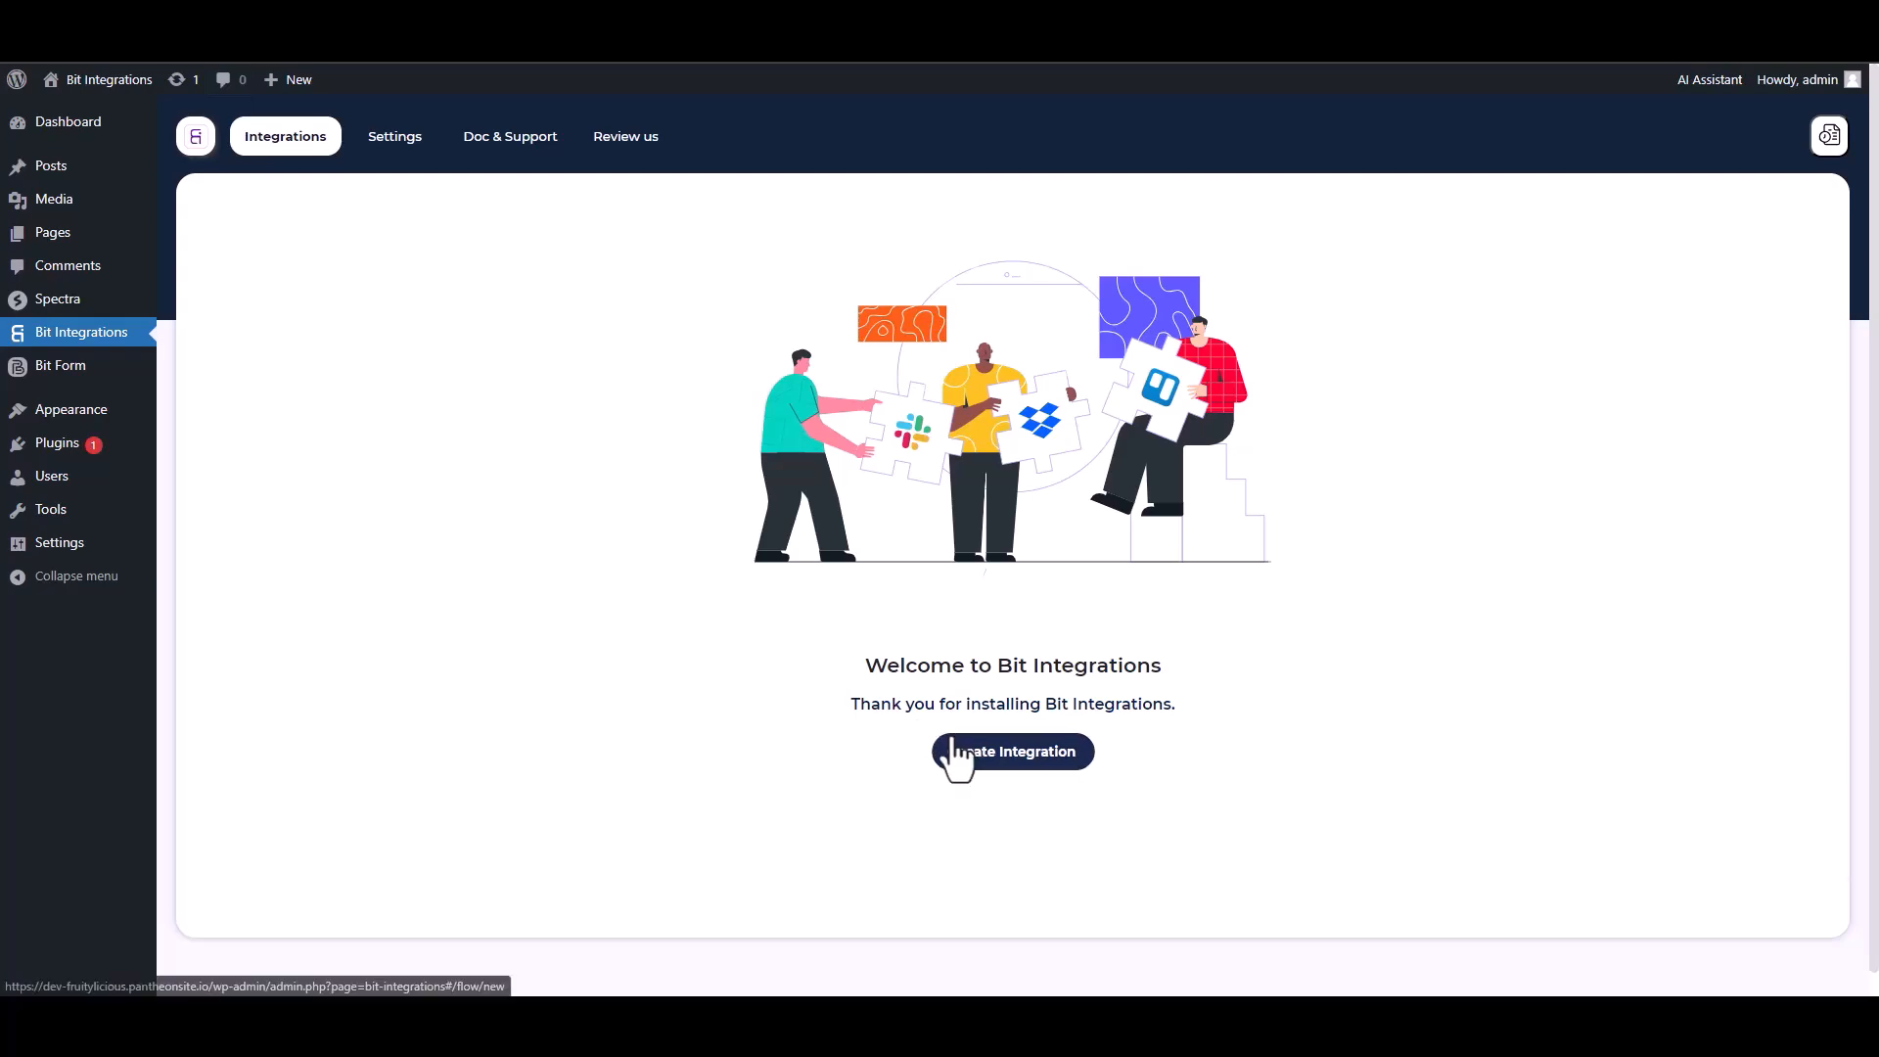
Pick Spectra as the new integration's trigger and start fetching its form data.
{"action": "type", "text": "sp"}
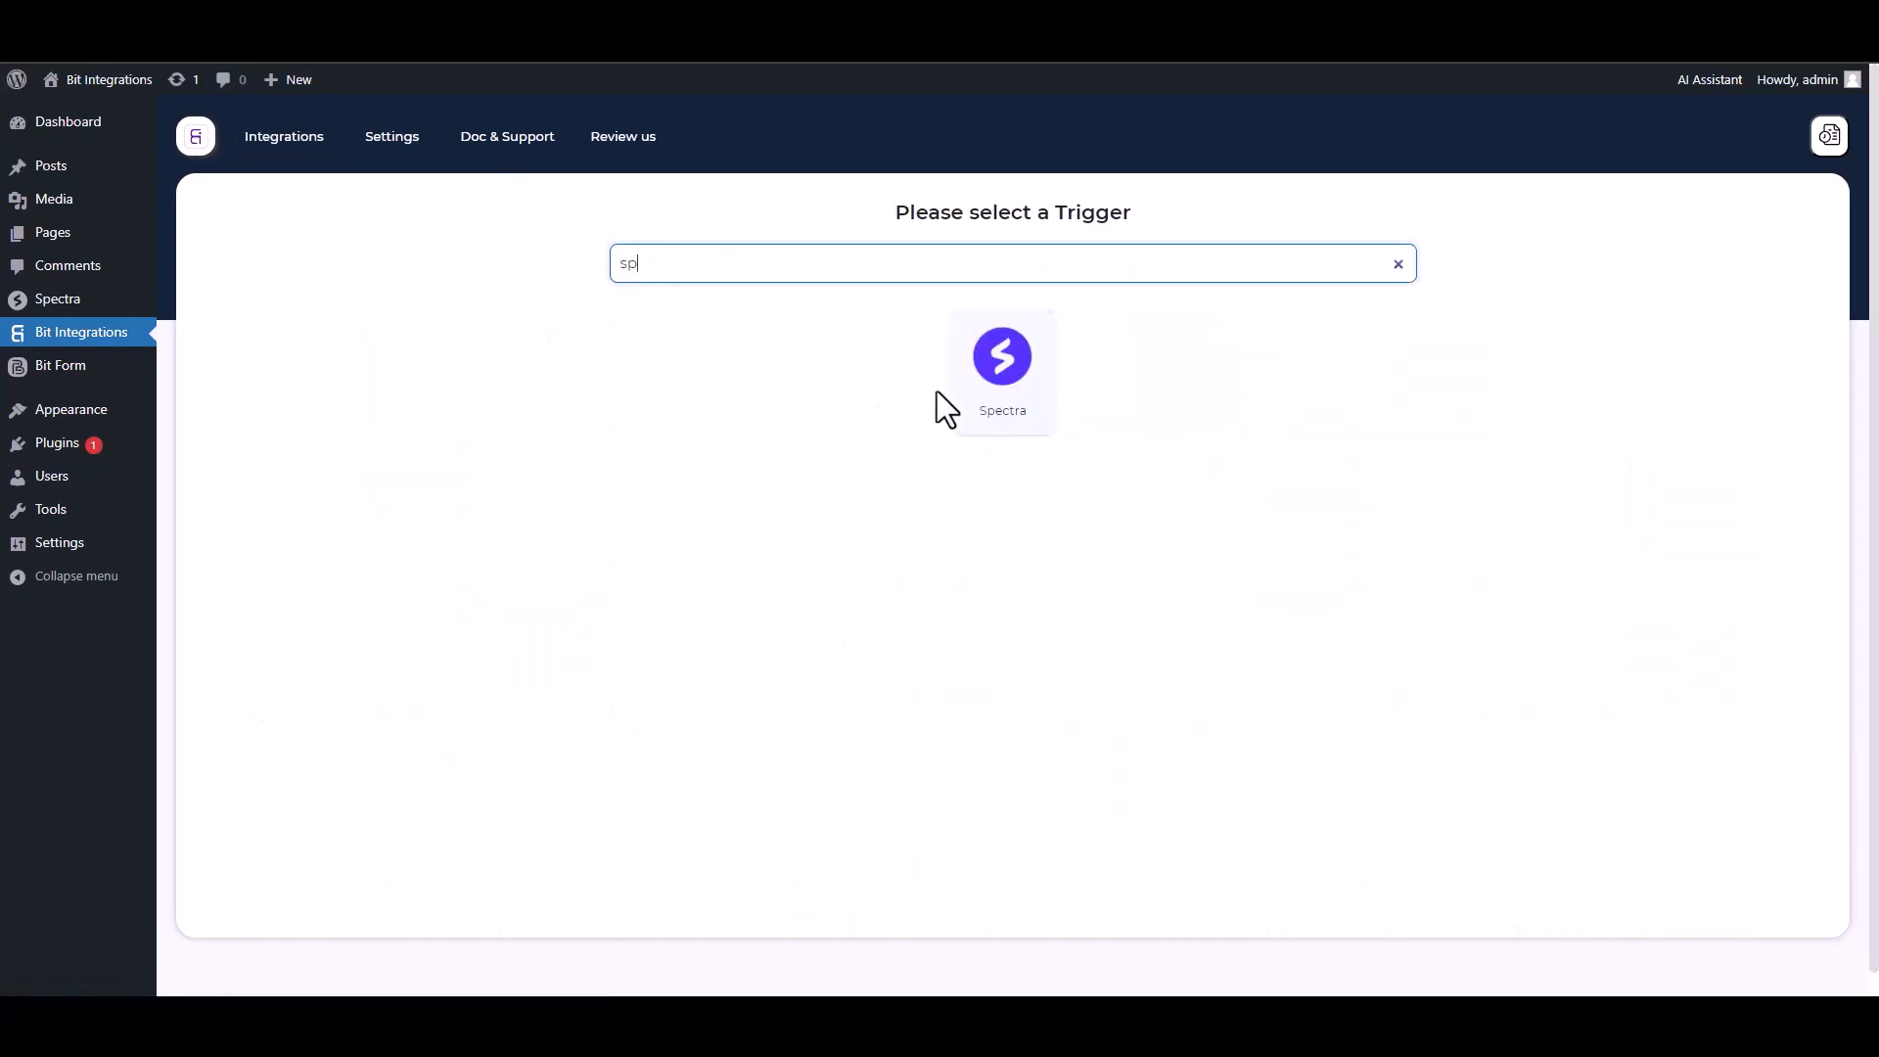
{"action": "left_click", "coordinate": [954, 390]}
{"action": "left_click", "coordinate": [998, 450]}
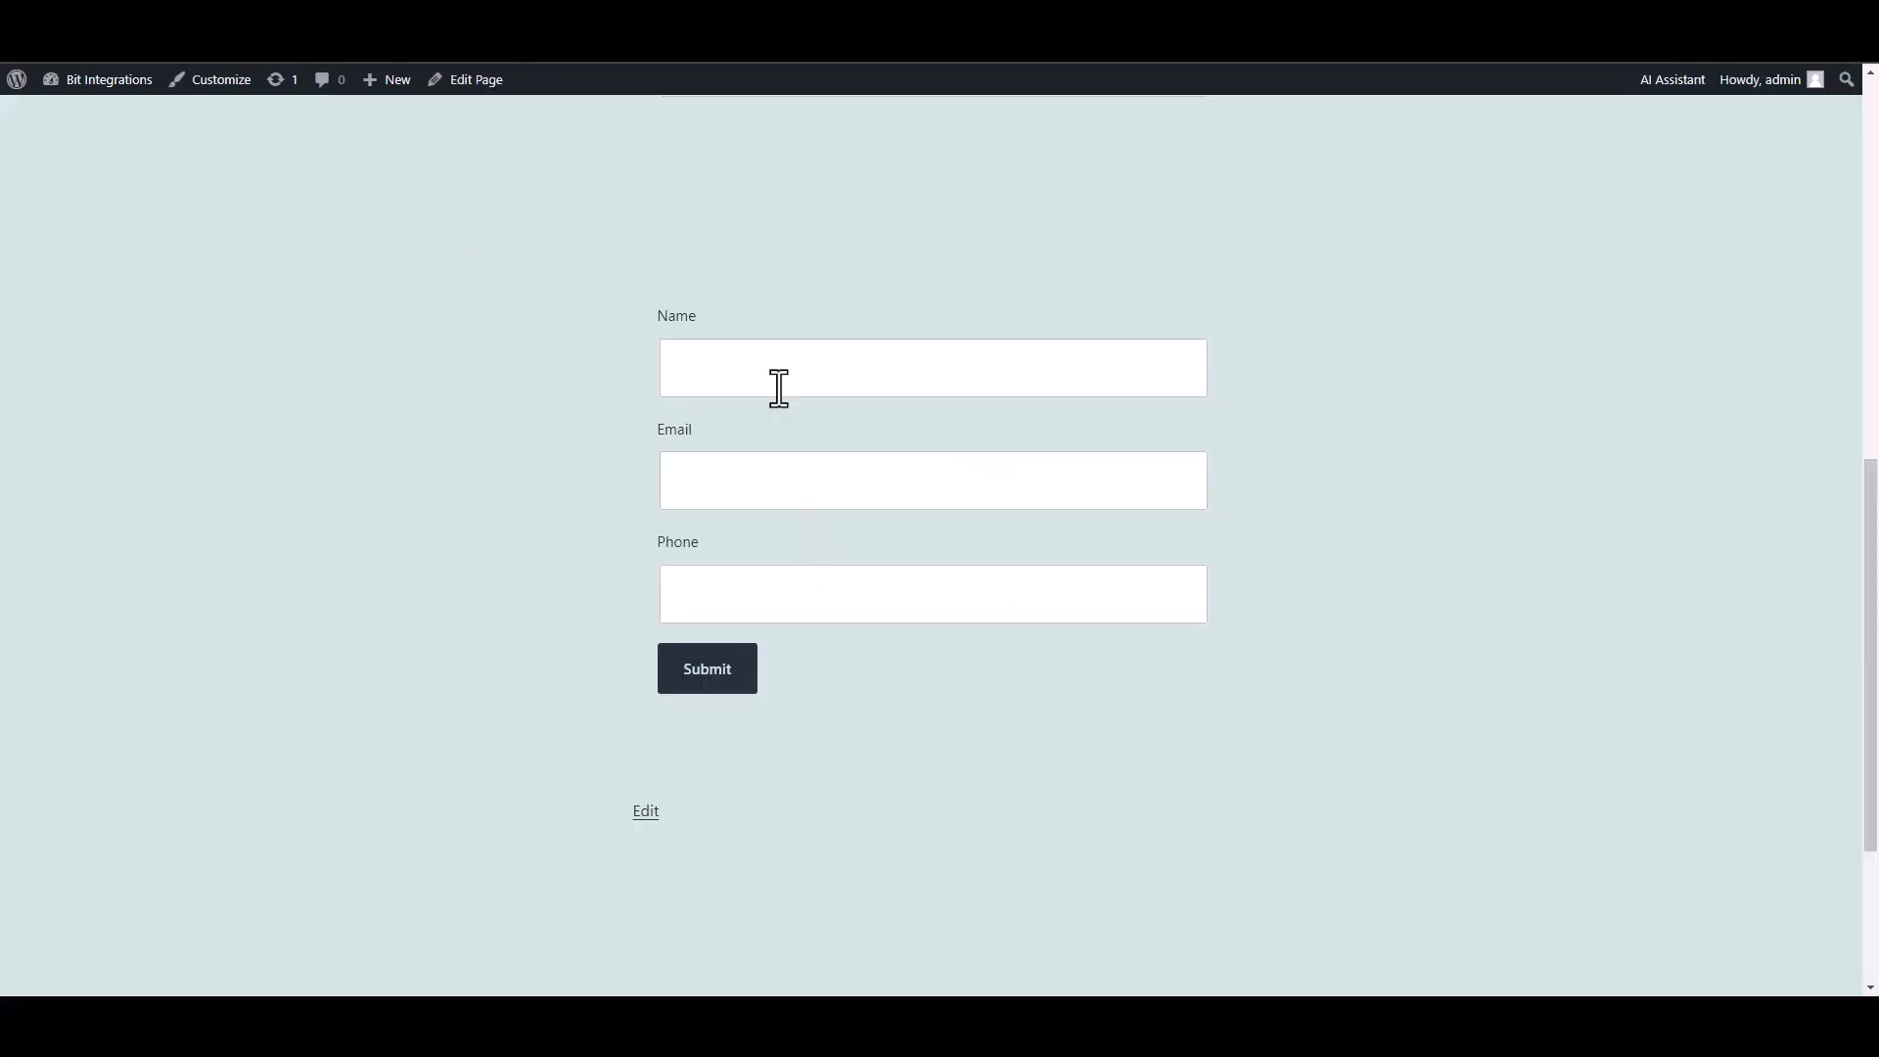
Fill the Spectra form's Name, Email and Phone with test values and submit it.
{"action": "left_click", "coordinate": [776, 383]}
{"action": "left_click", "coordinate": [1111, 486]}
{"action": "type", "text": "test@gmail.com"}
{"action": "key", "text": "Tab"}
{"action": "type", "text": "45645625"}
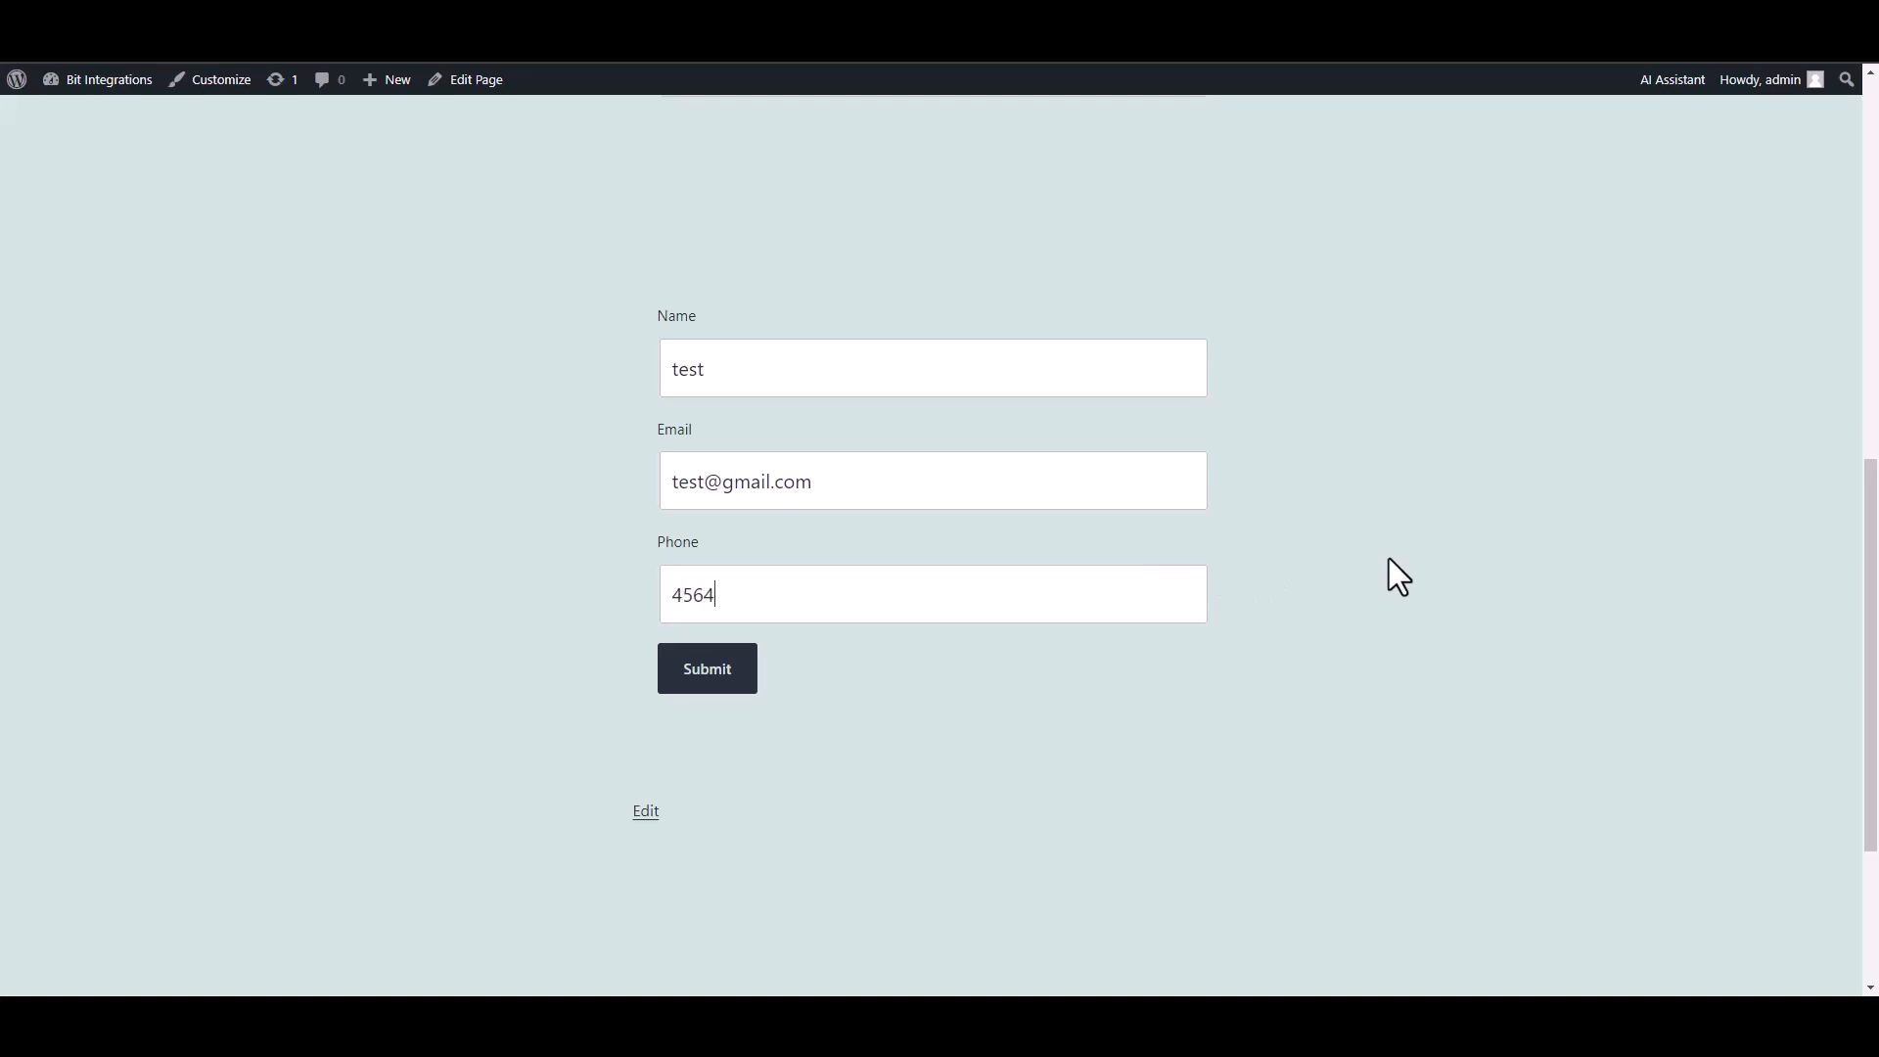
{"action": "left_click", "coordinate": [722, 680]}
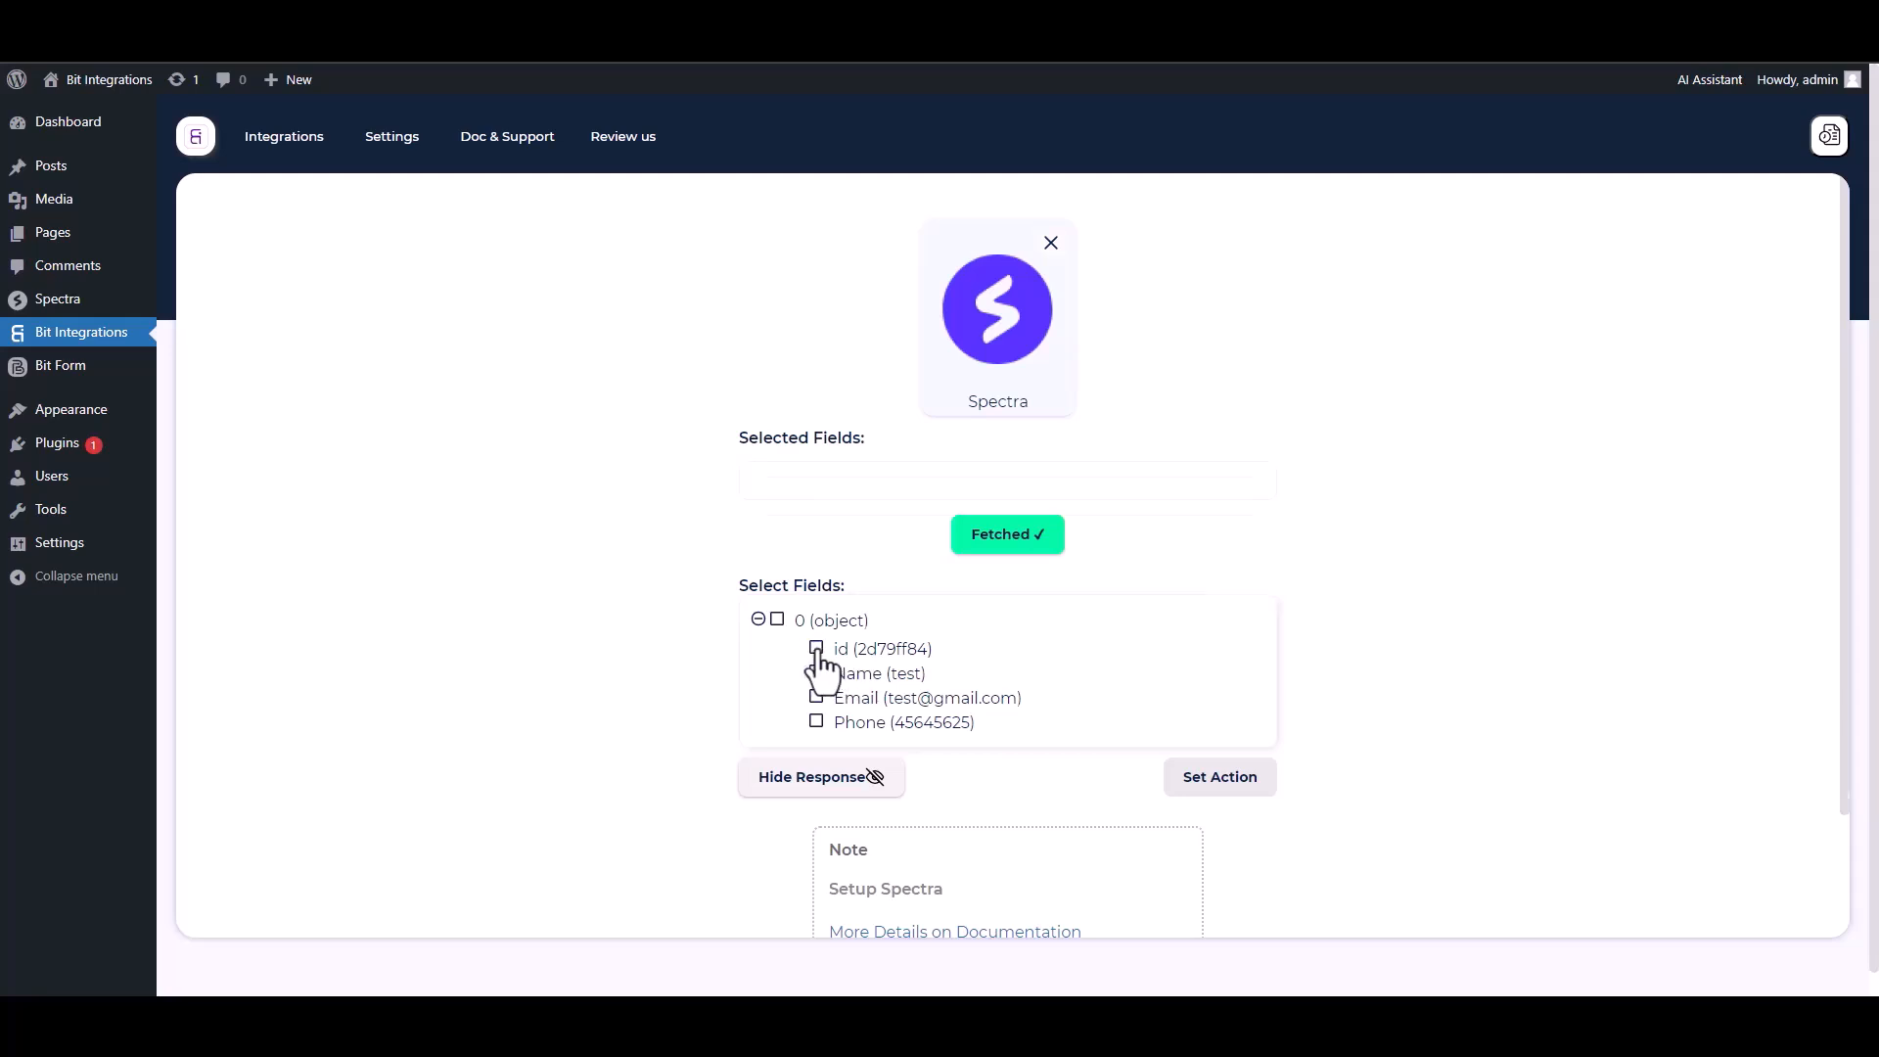
Tick the id, Name, Email and Phone fields for the trigger.
{"action": "left_click", "coordinate": [817, 650]}
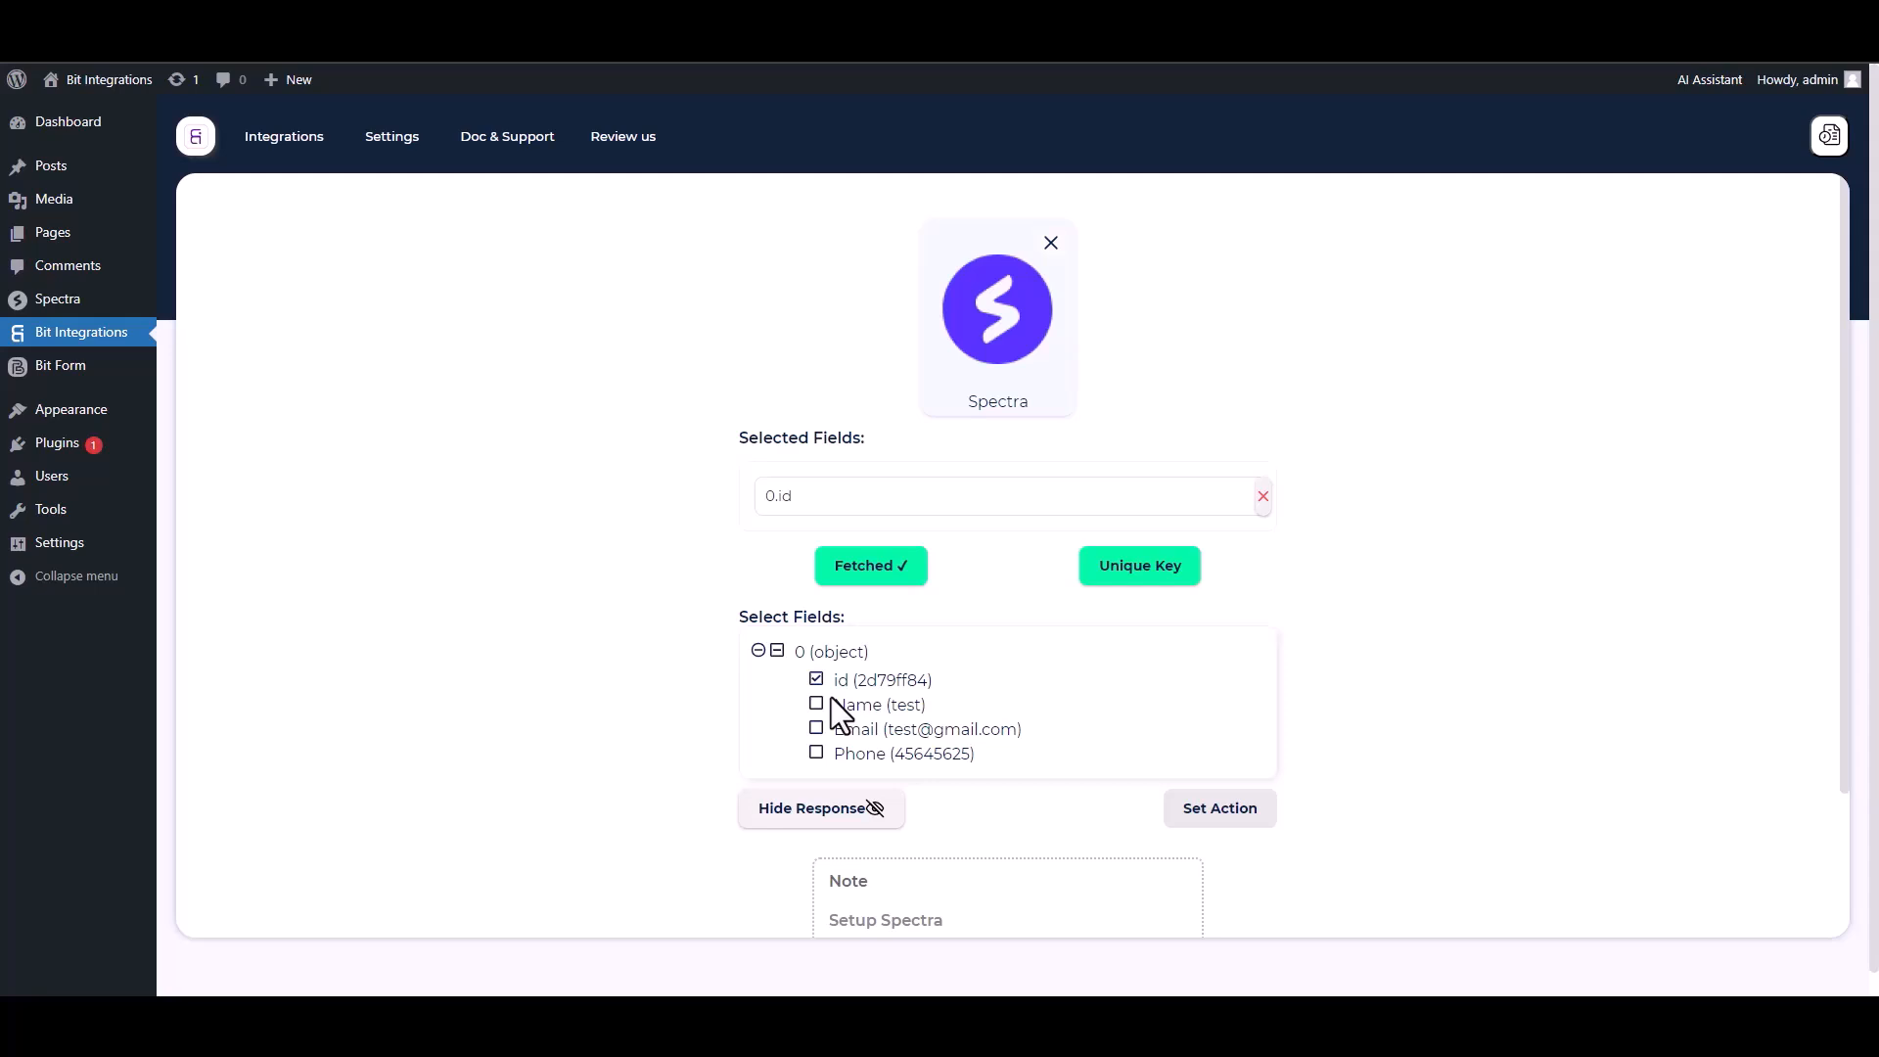
{"action": "left_click", "coordinate": [816, 704]}
{"action": "left_click", "coordinate": [818, 777]}
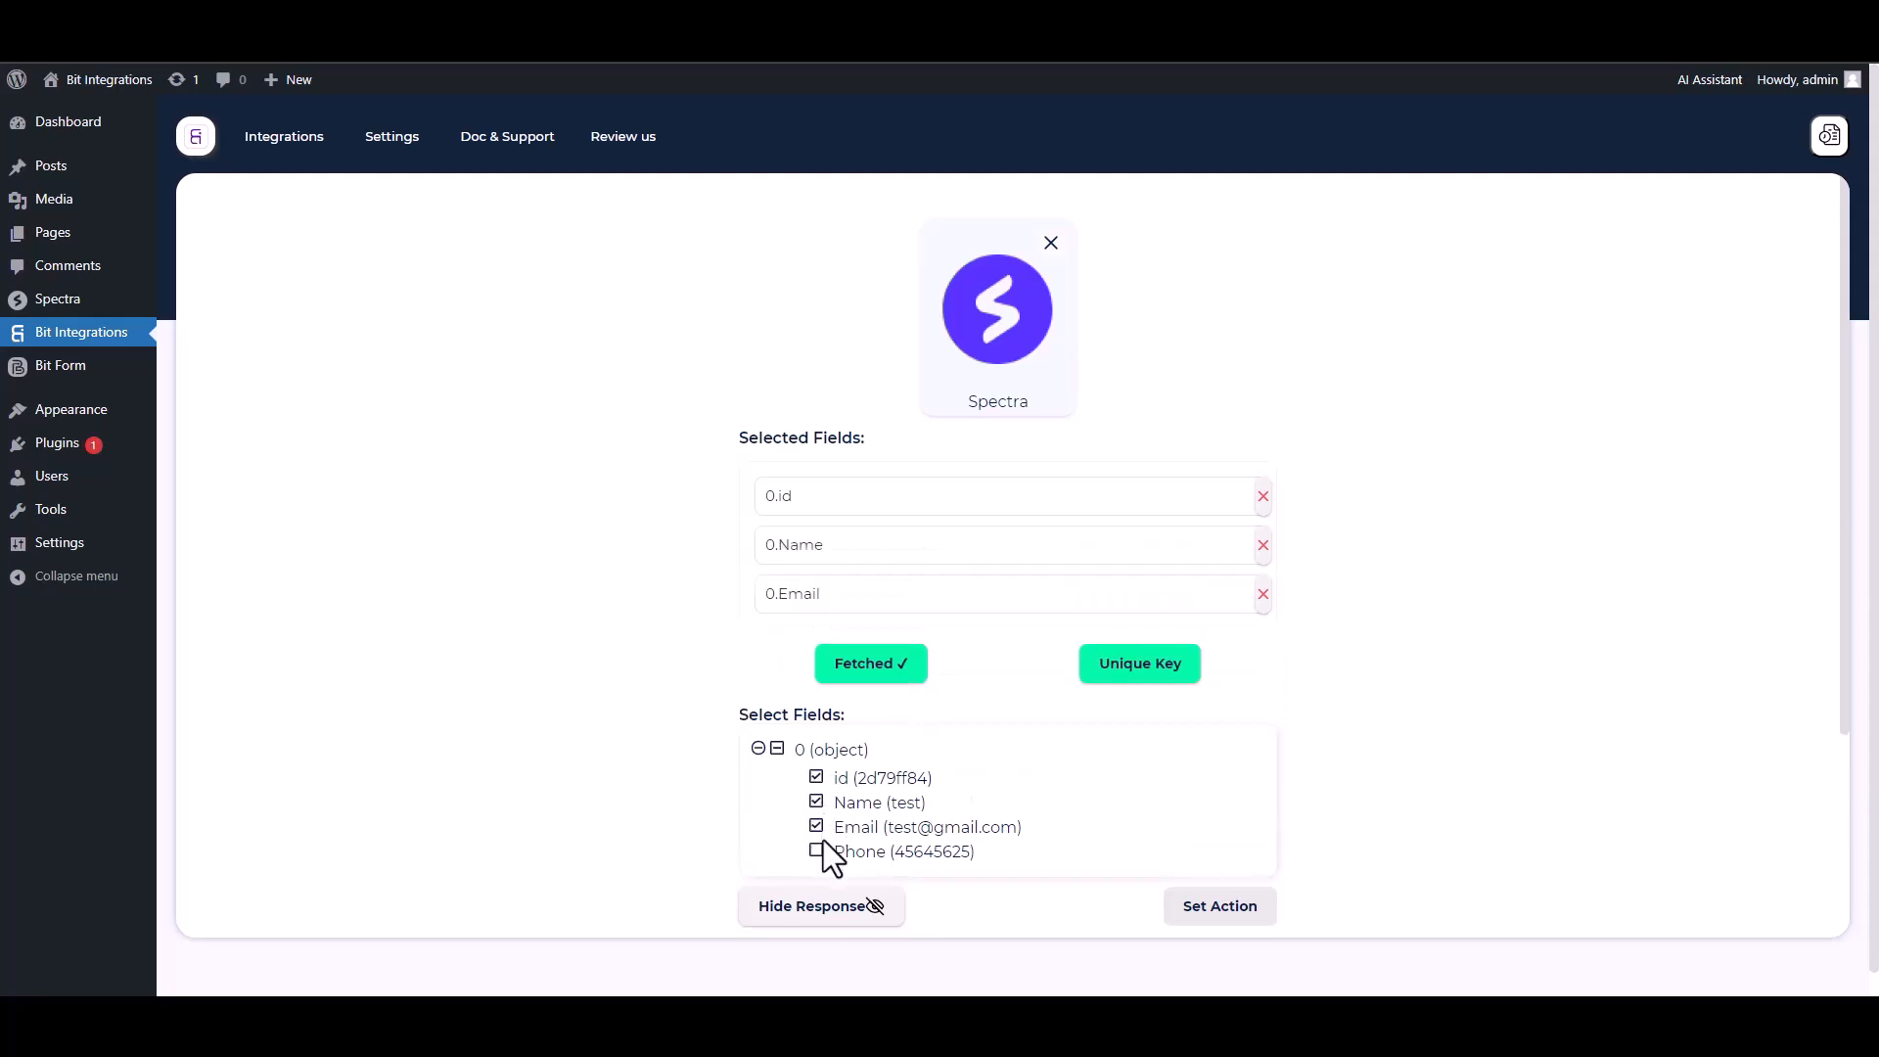
{"action": "left_click", "coordinate": [818, 849]}
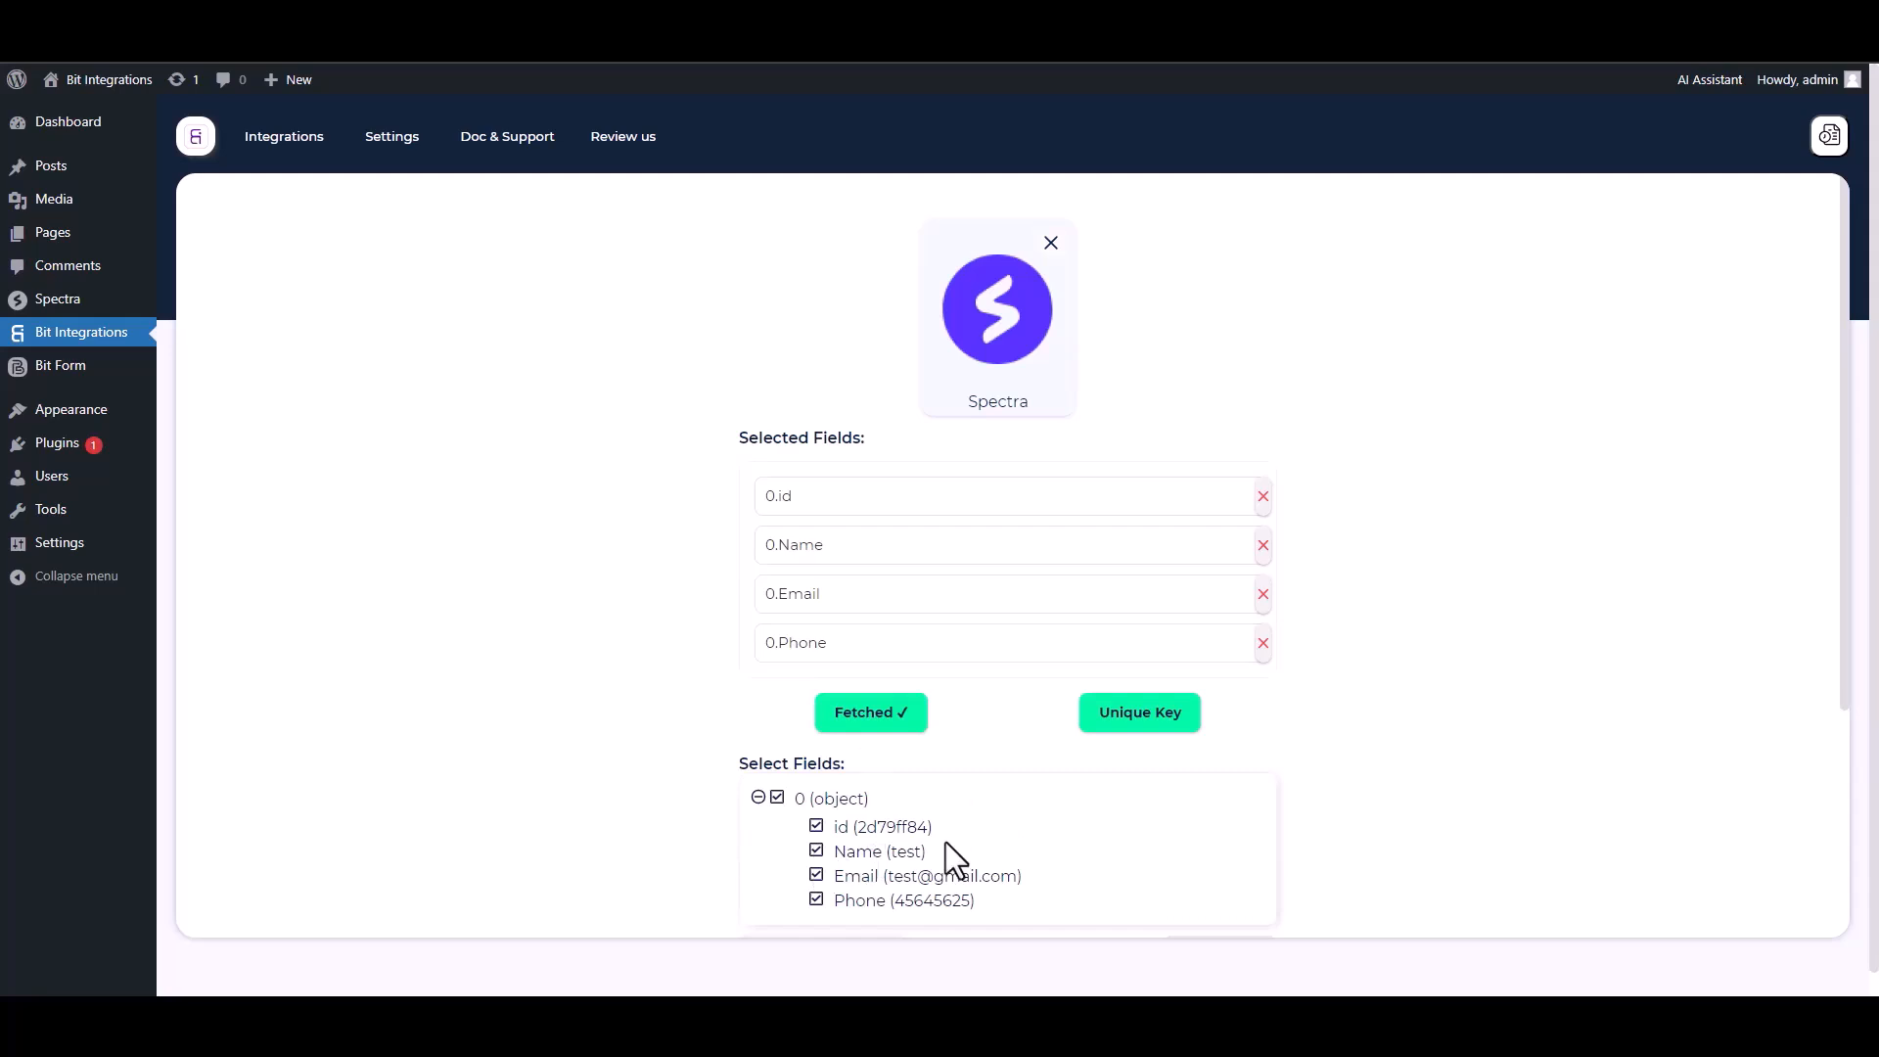
Set 0.id as the trigger's unique primary key.
{"action": "left_click", "coordinate": [1133, 731]}
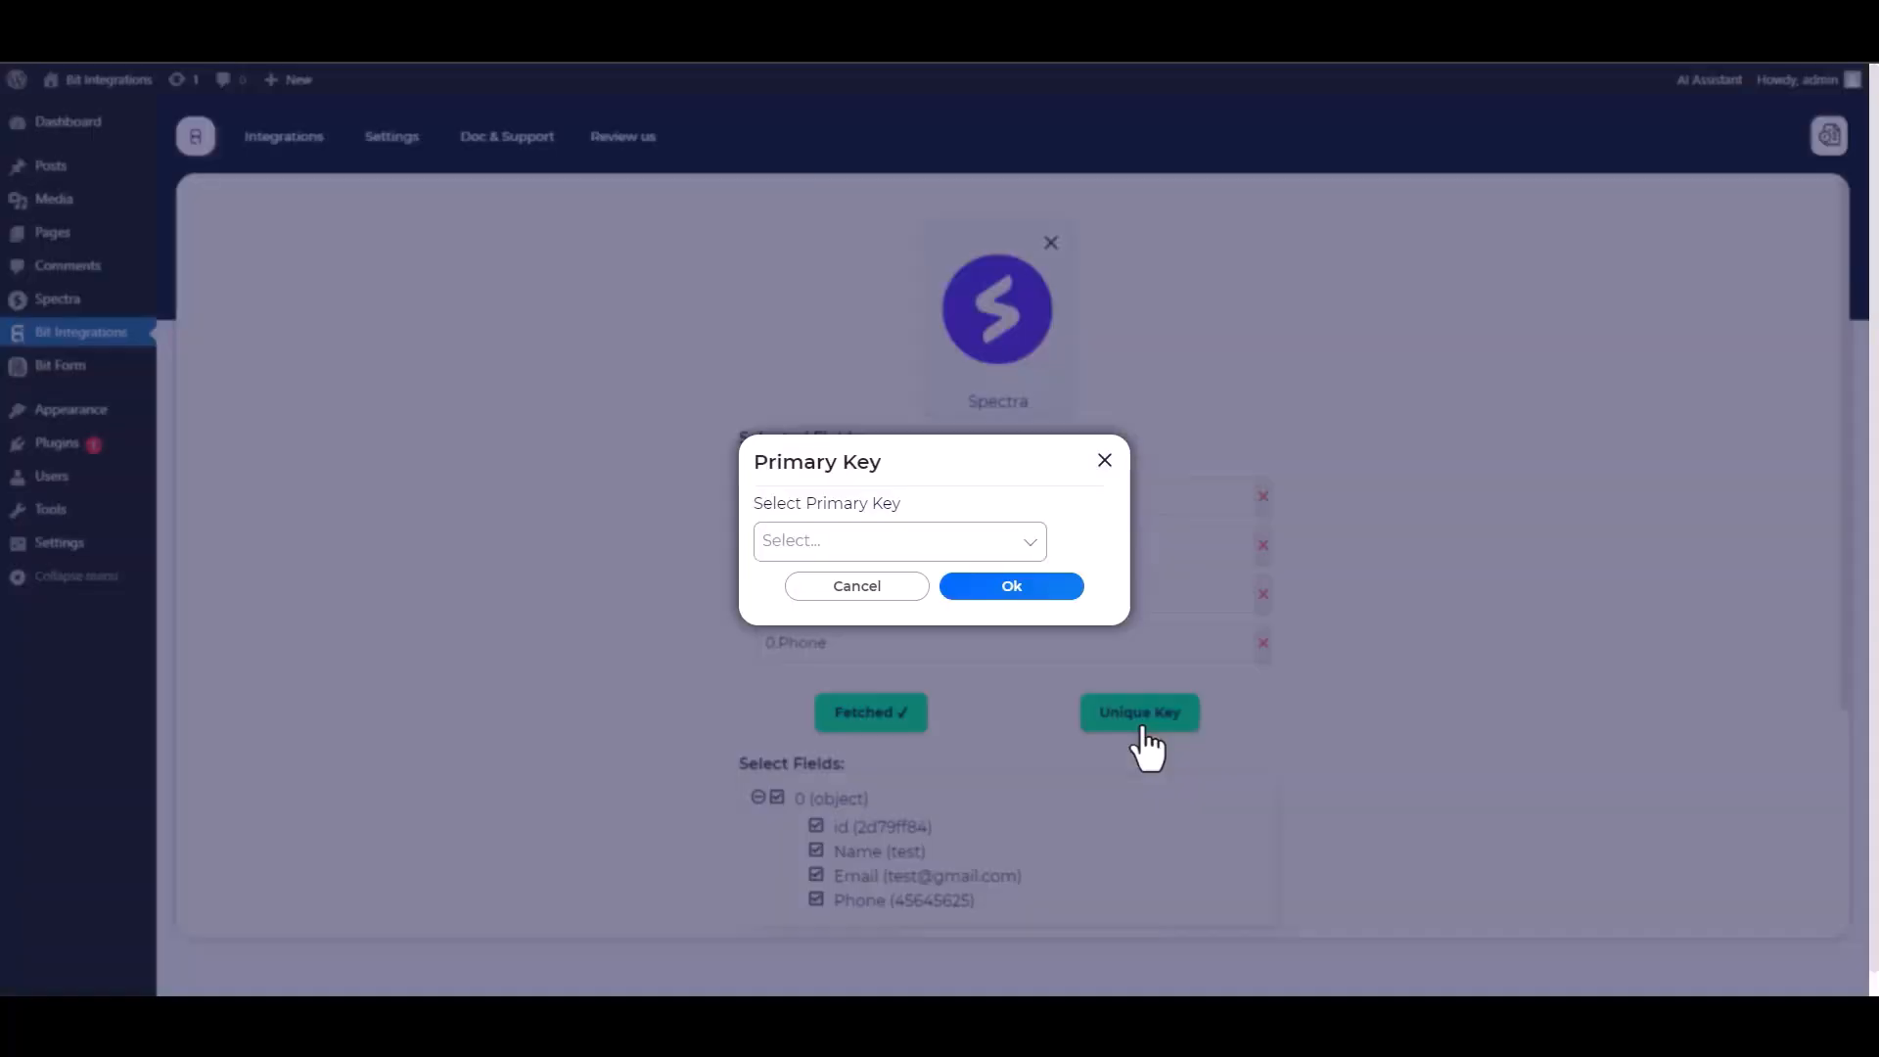
{"action": "left_click", "coordinate": [884, 541]}
{"action": "left_click", "coordinate": [800, 585]}
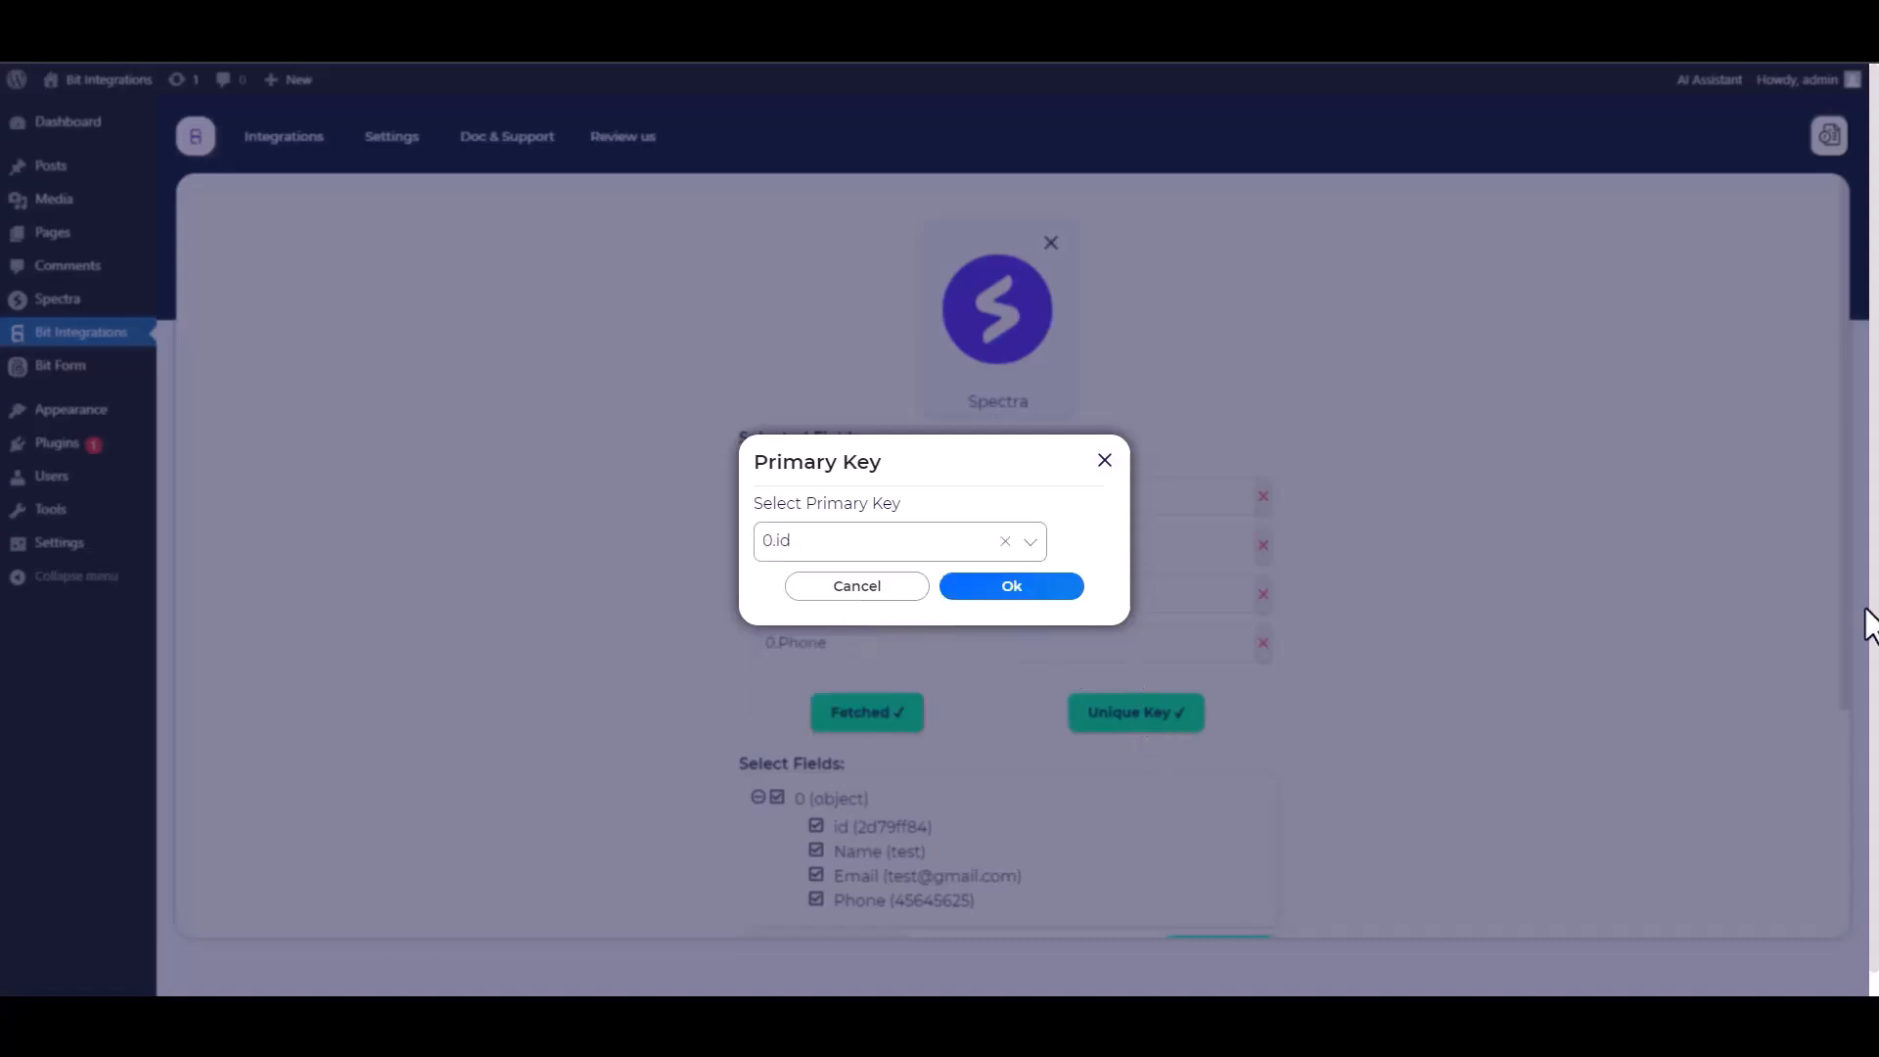
{"action": "left_click", "coordinate": [1014, 601]}
{"action": "scroll", "coordinate": [1347, 608], "scroll_direction": "down", "scroll_amount": 1}
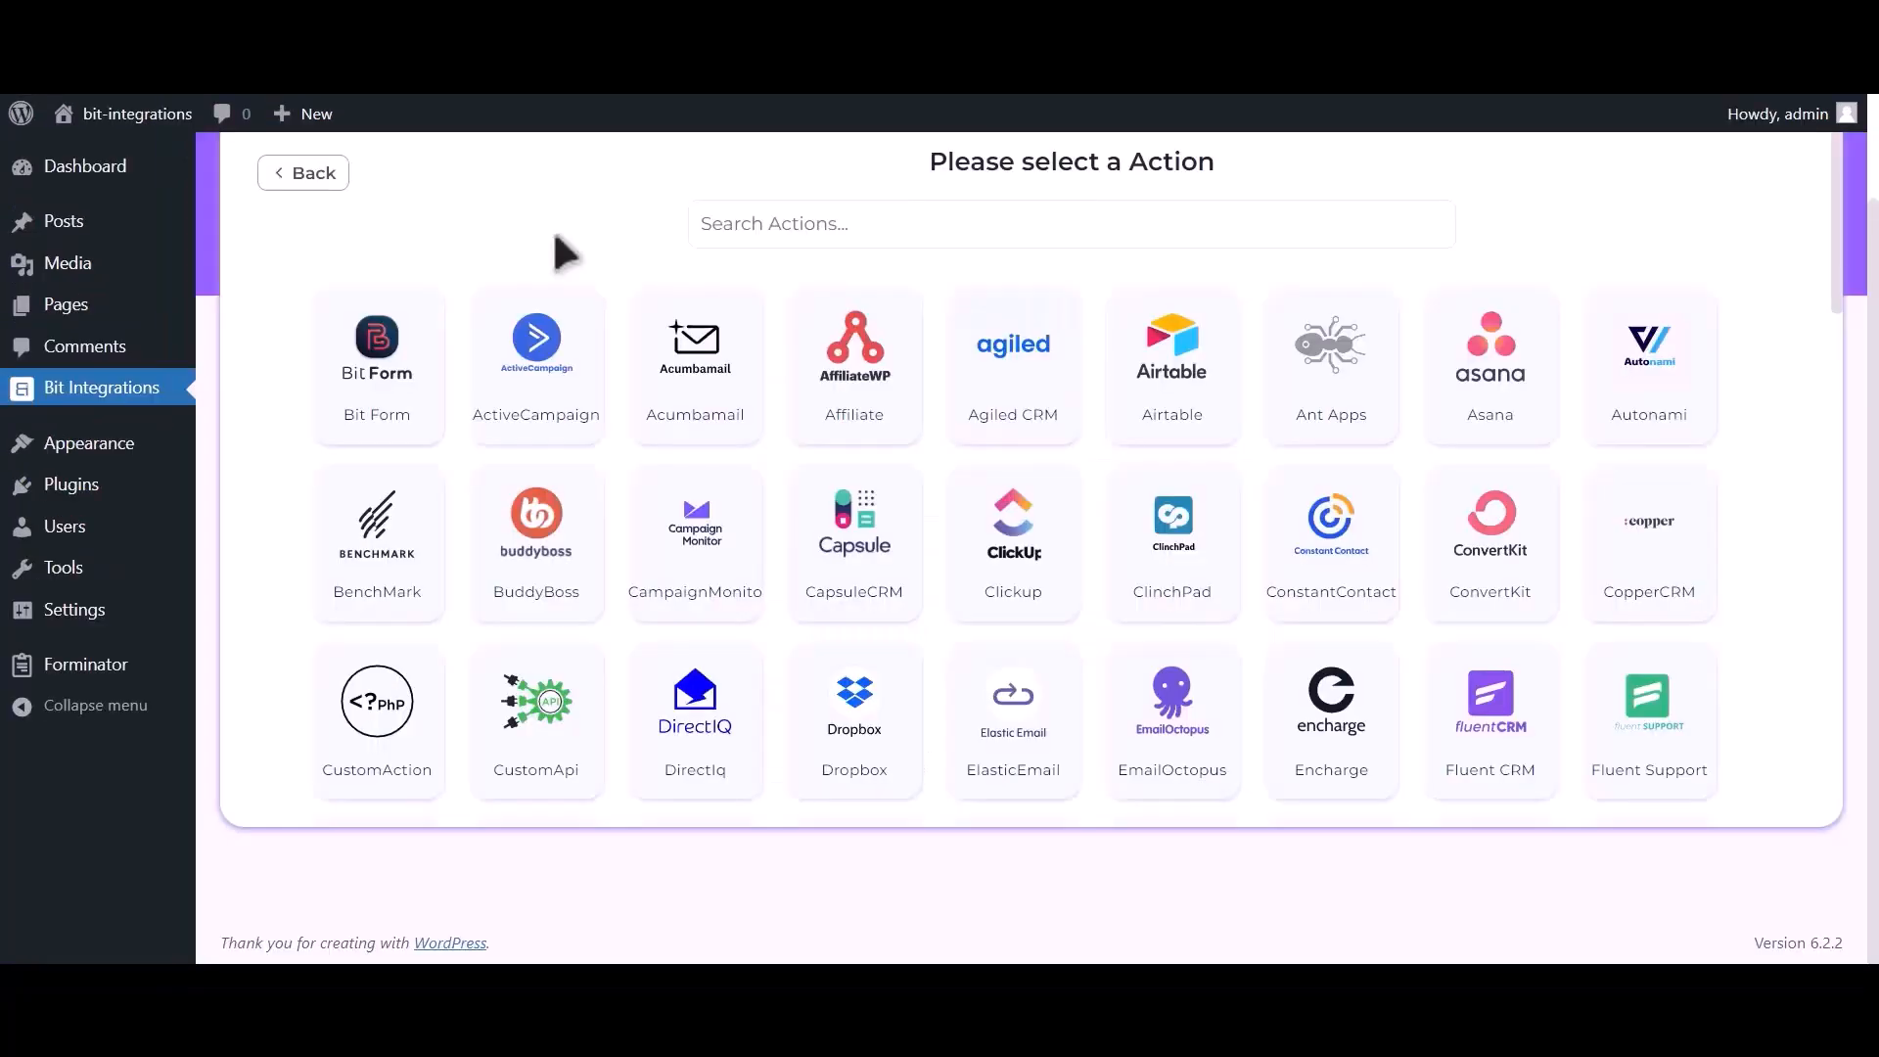
Search actions for 'hubs' and choose HubSpot as the integration action.
{"action": "left_click", "coordinate": [918, 224]}
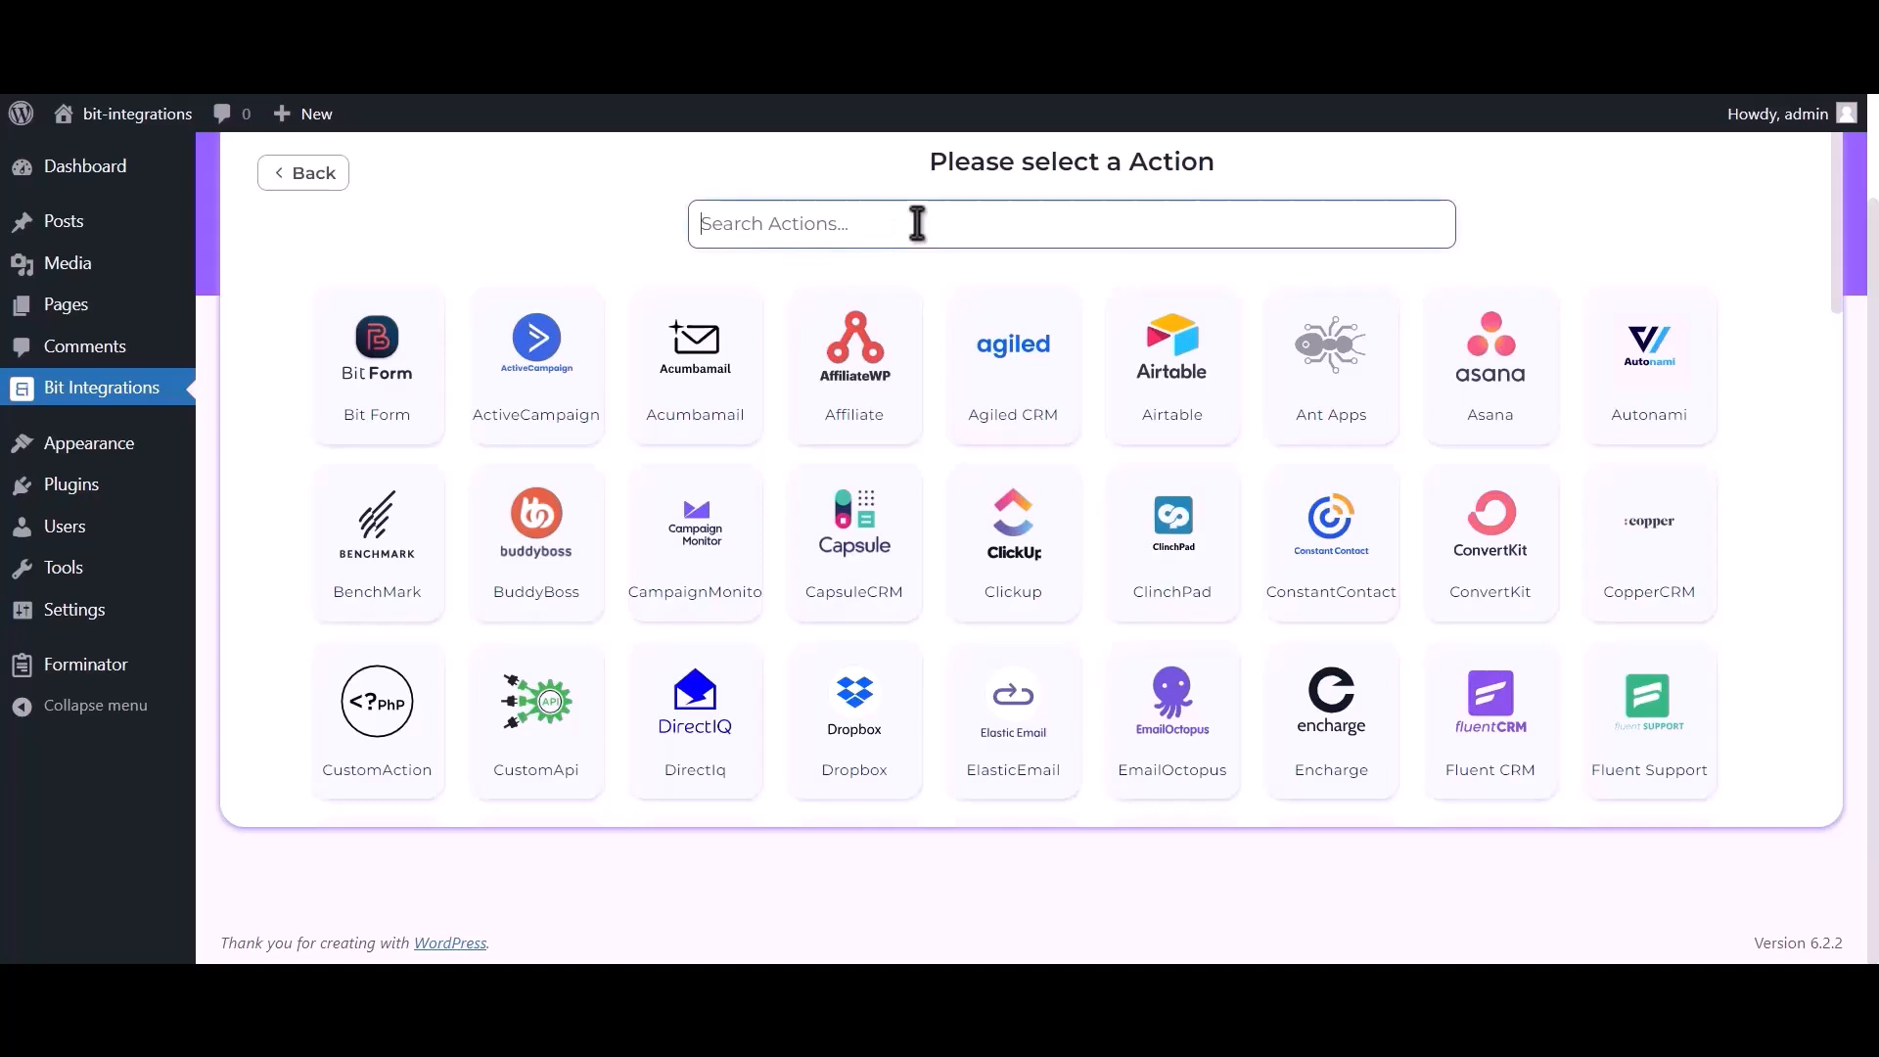
{"action": "type", "text": "hubspot"}
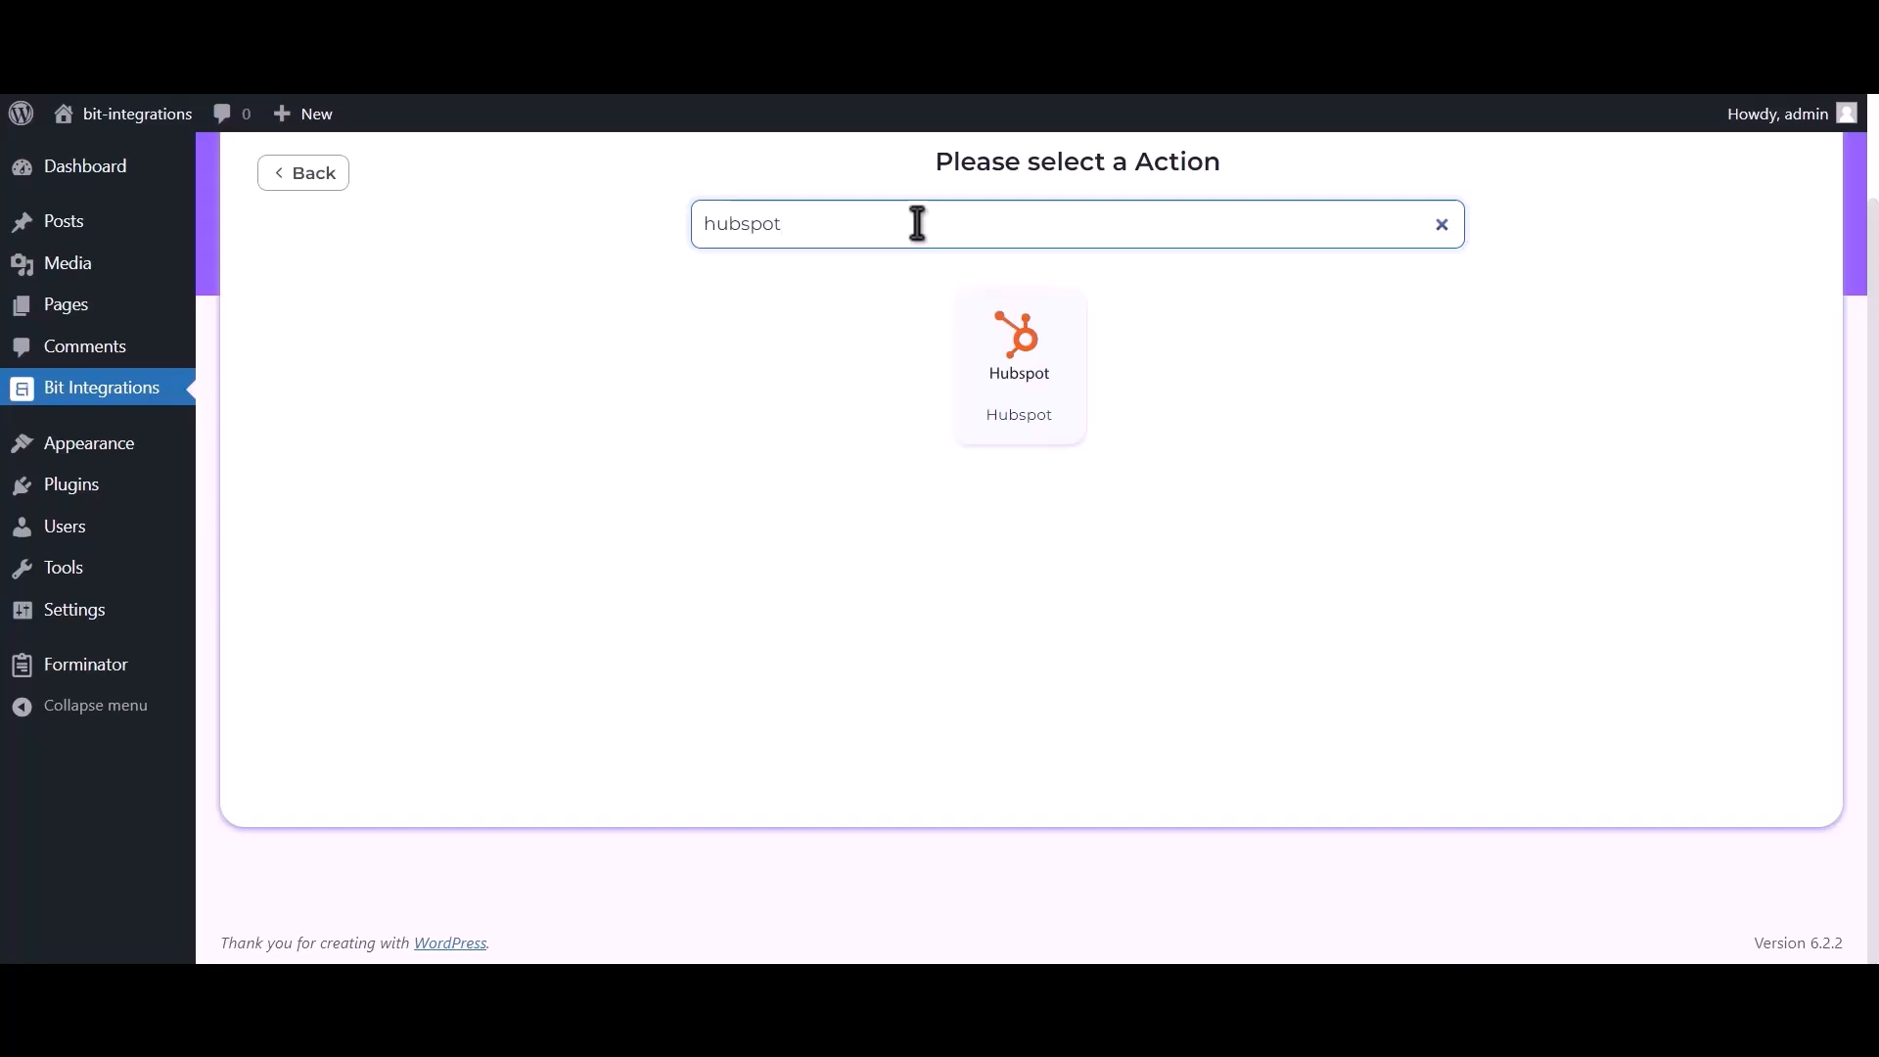
{"action": "left_click", "coordinate": [1029, 389]}
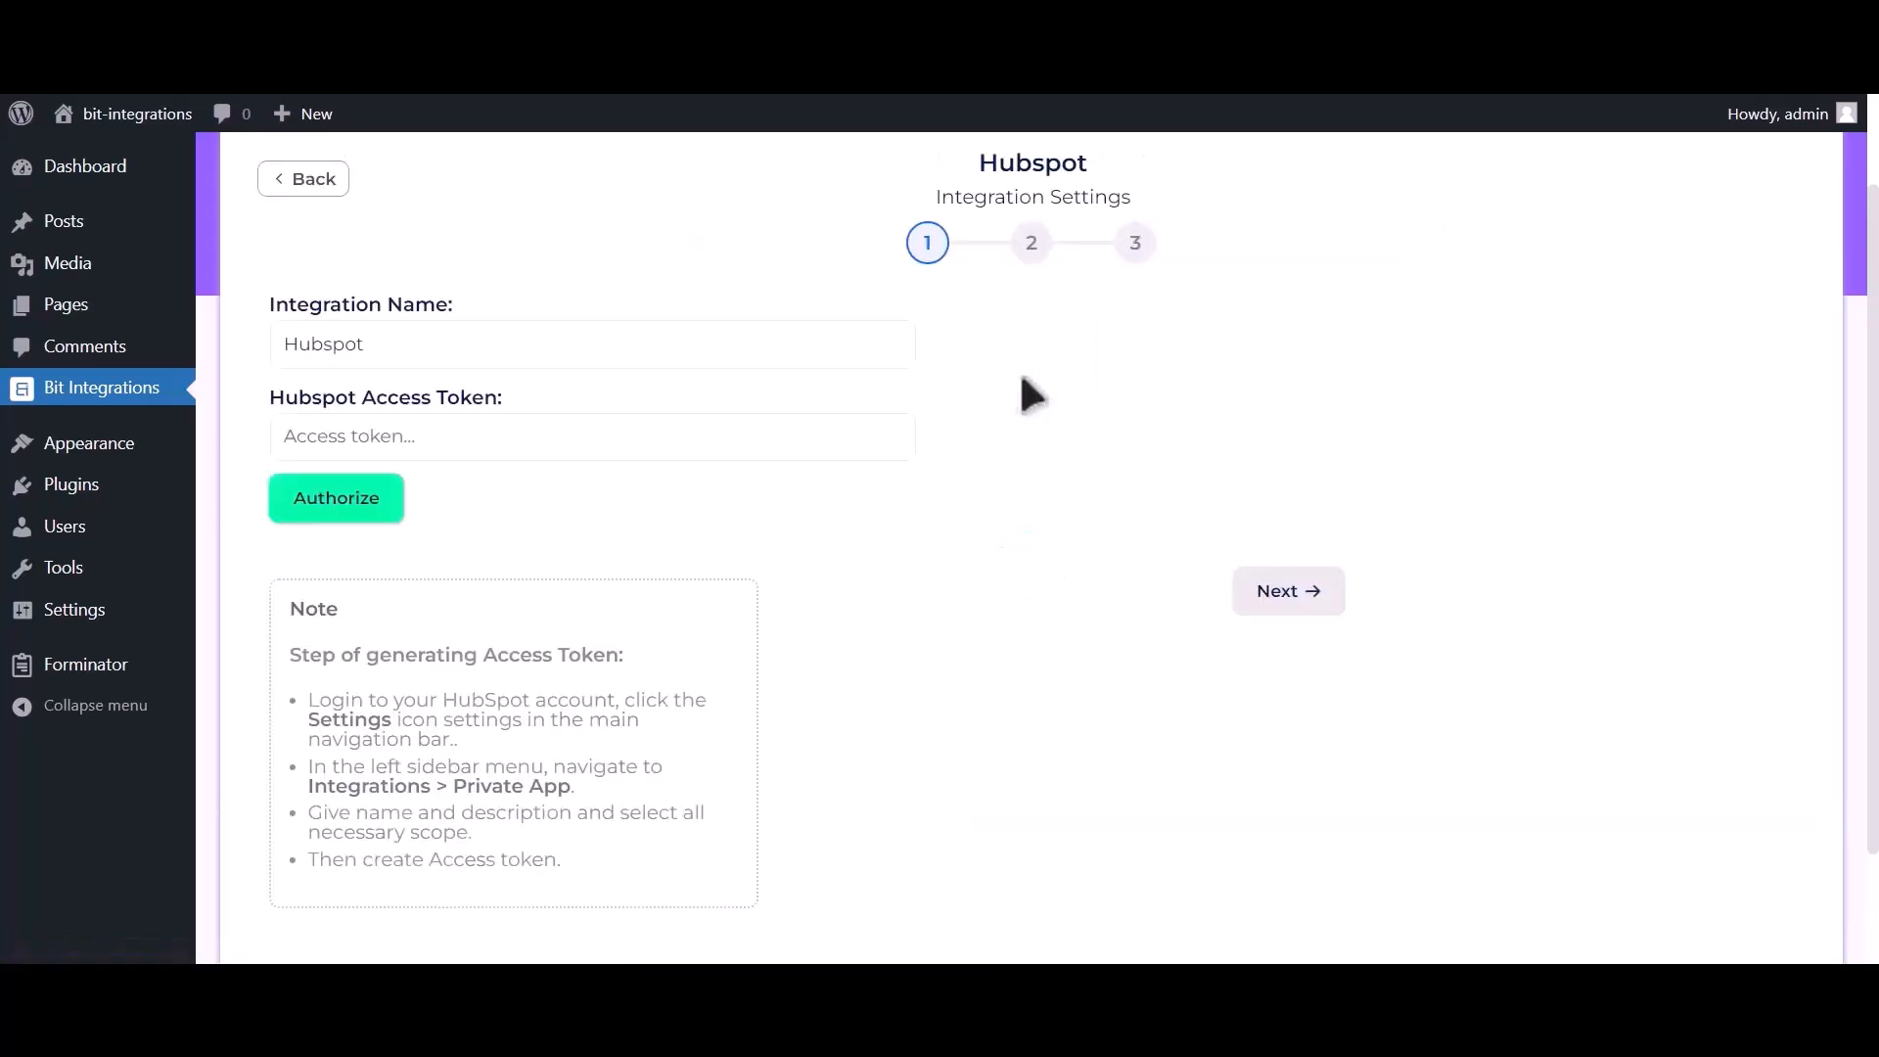
{"action": "left_click_drag", "start_coordinate": [286, 655], "coordinate": [628, 893]}
{"action": "left_click", "coordinate": [636, 655]}
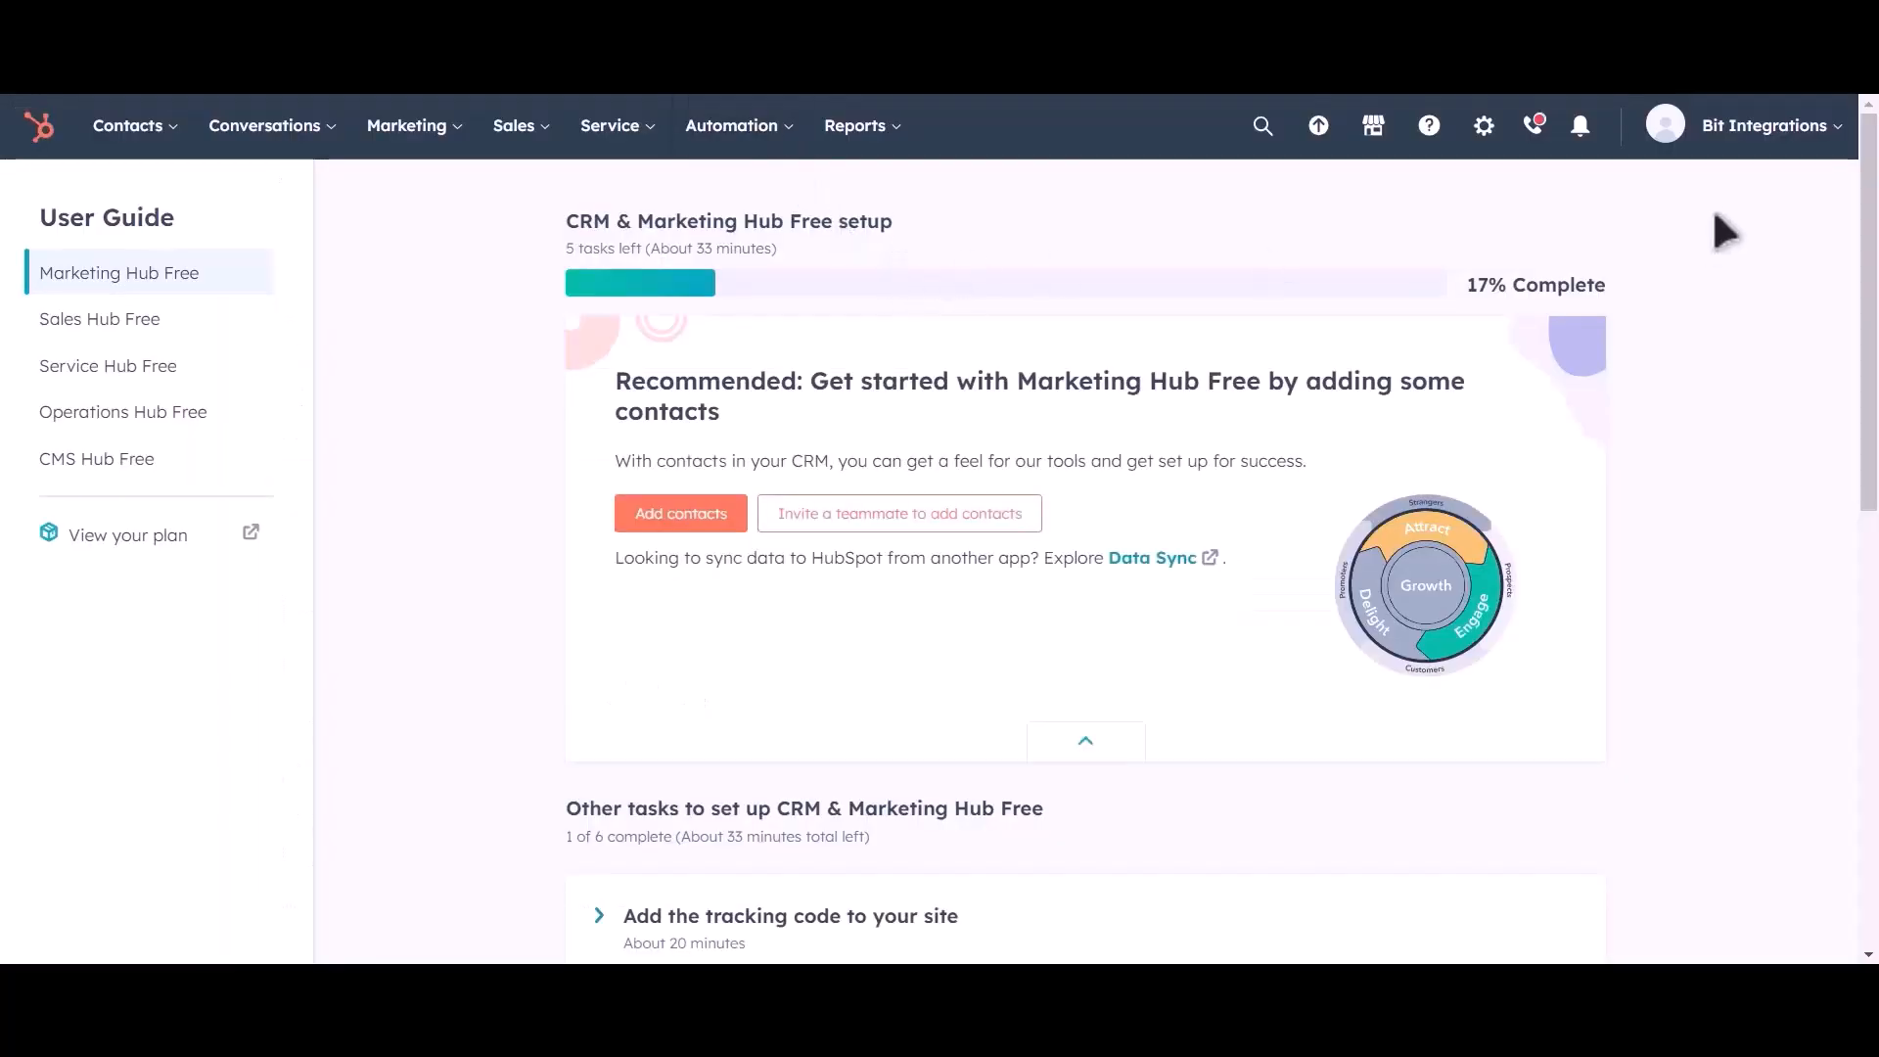
Create a private app under Settings > Integrations > Private Apps named 'Bit Integrations'.
{"action": "left_click", "coordinate": [1484, 142]}
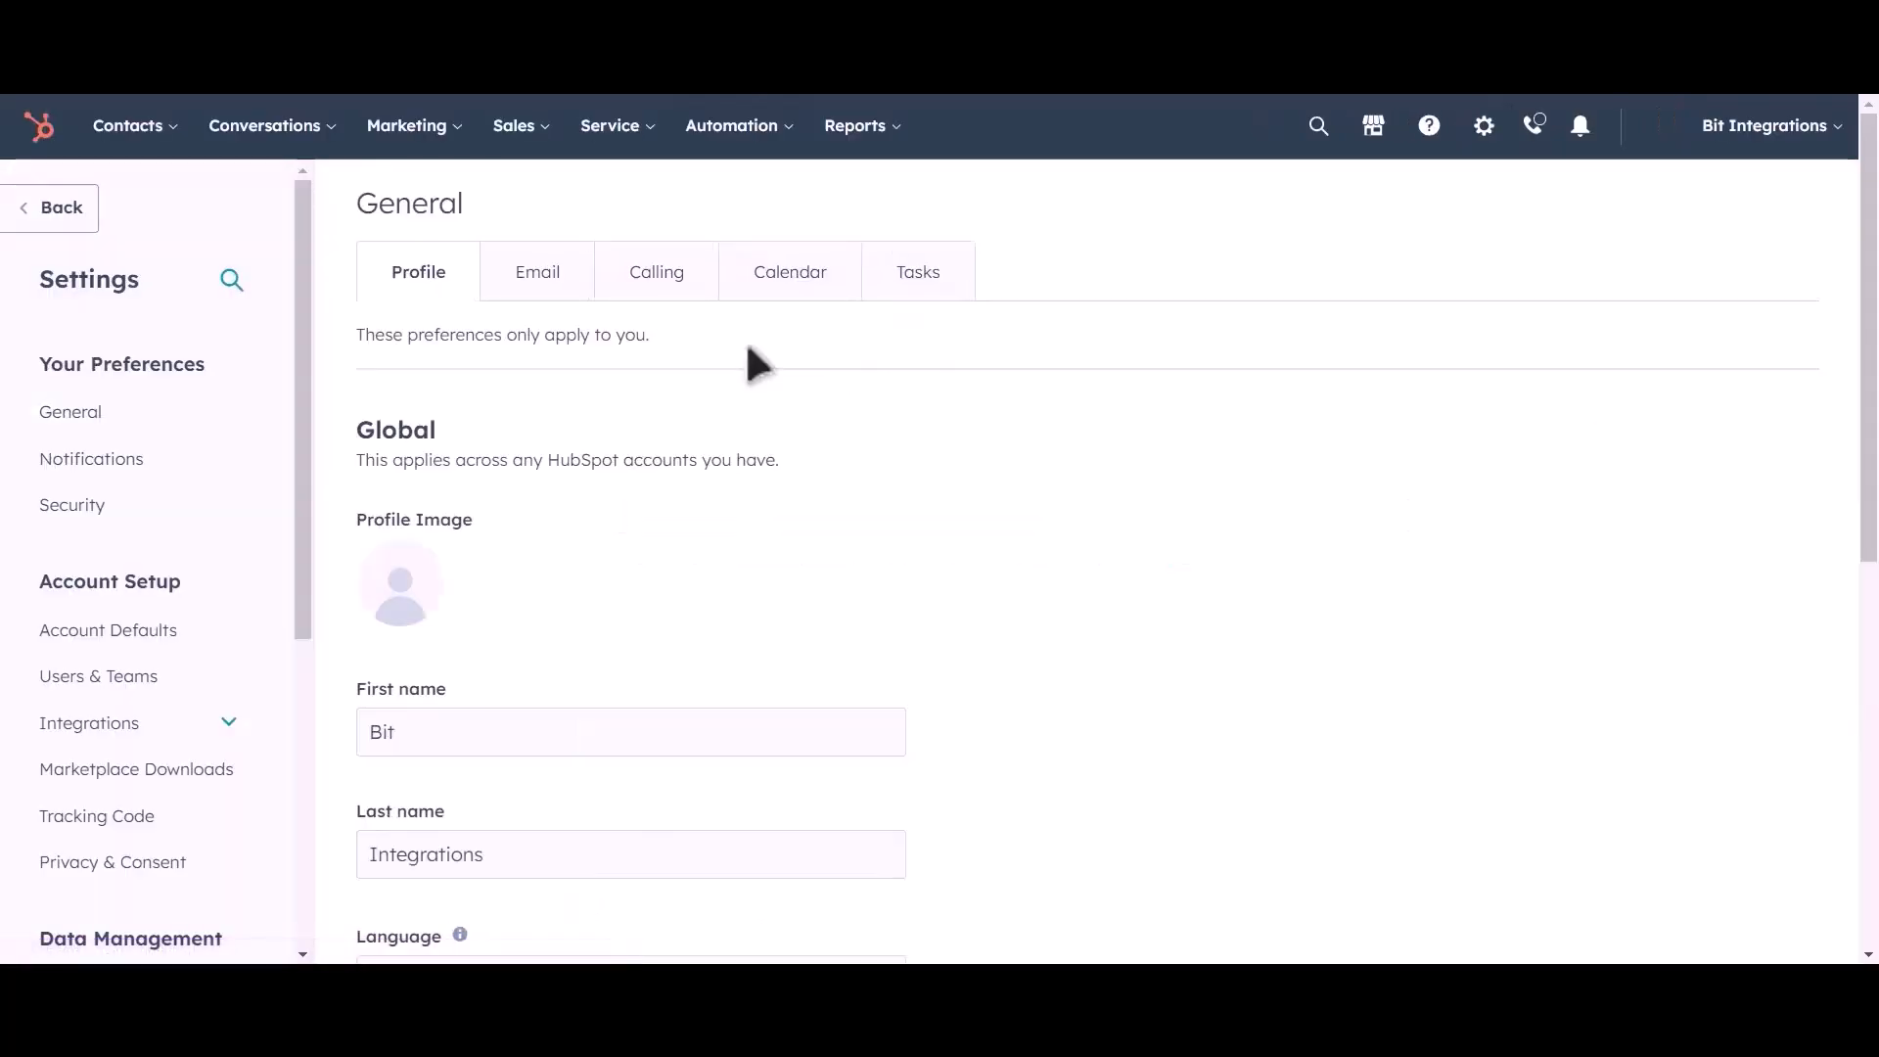
{"action": "left_click", "coordinate": [176, 732]}
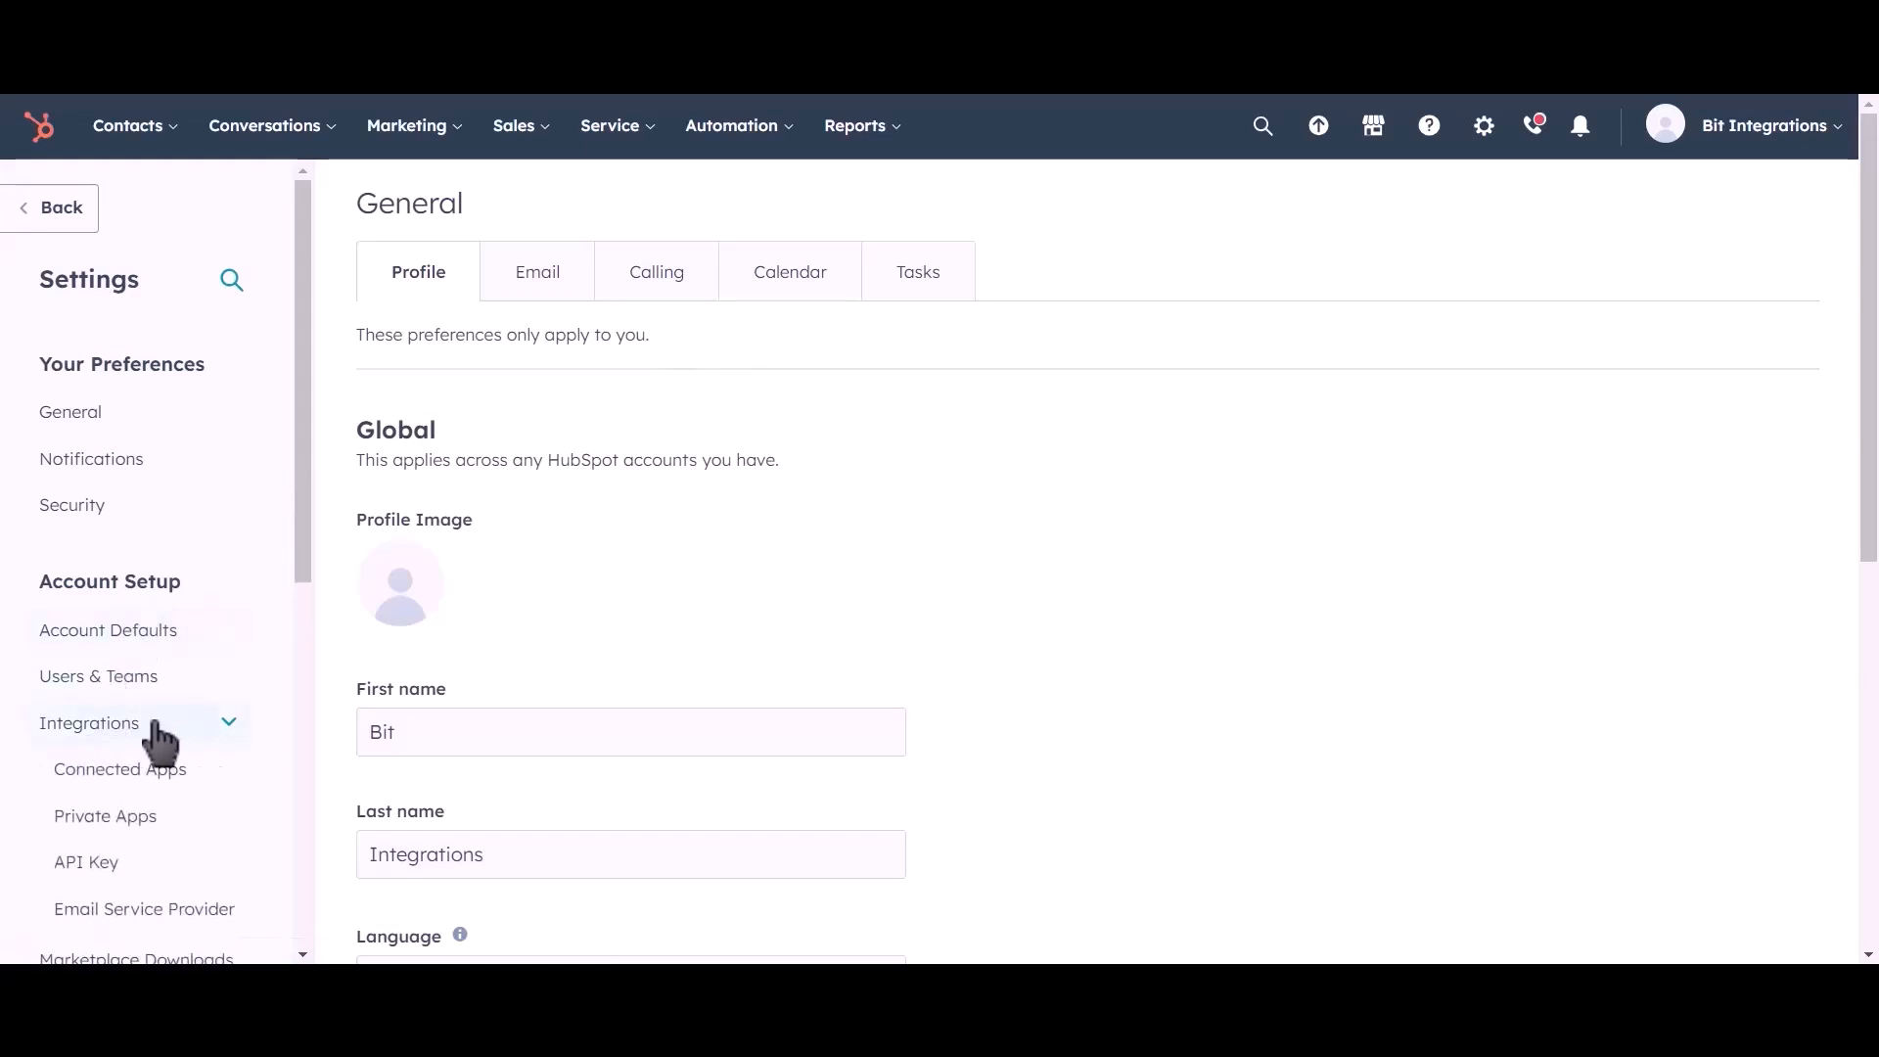
{"action": "left_click", "coordinate": [192, 828]}
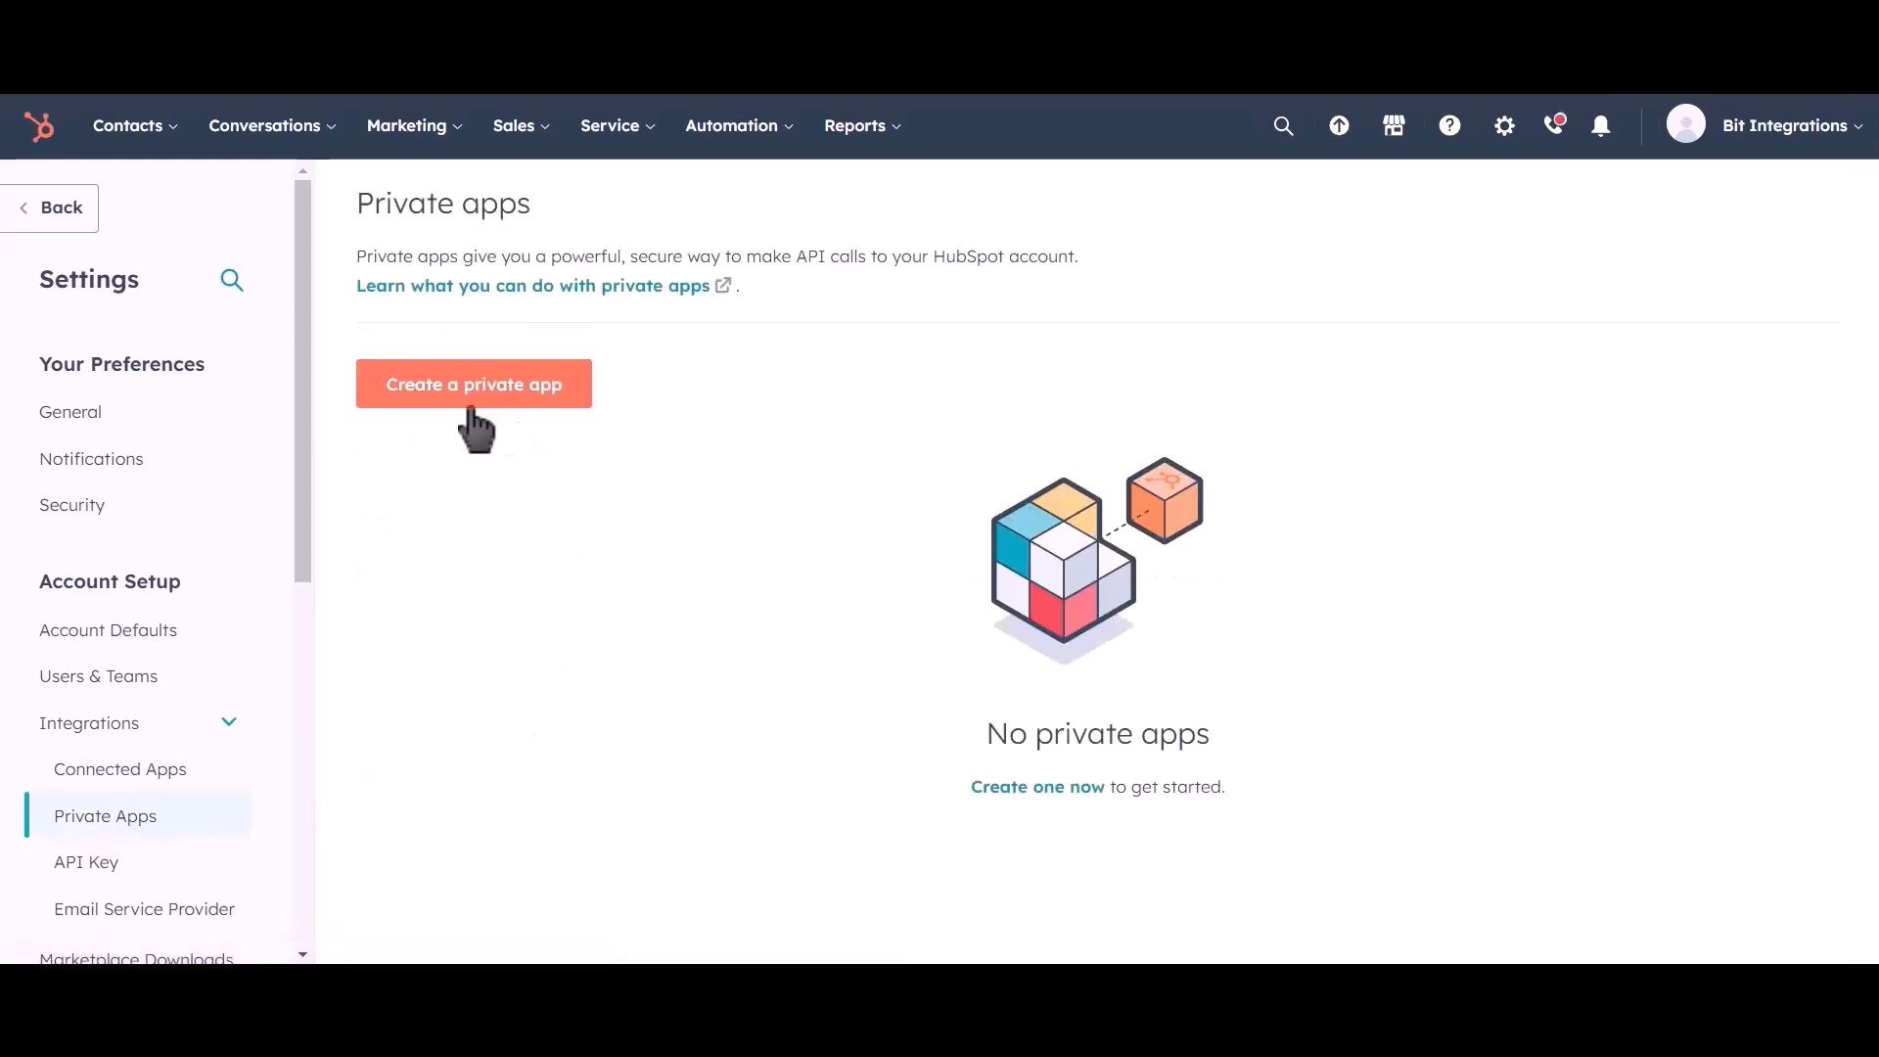
{"action": "left_click", "coordinate": [519, 423]}
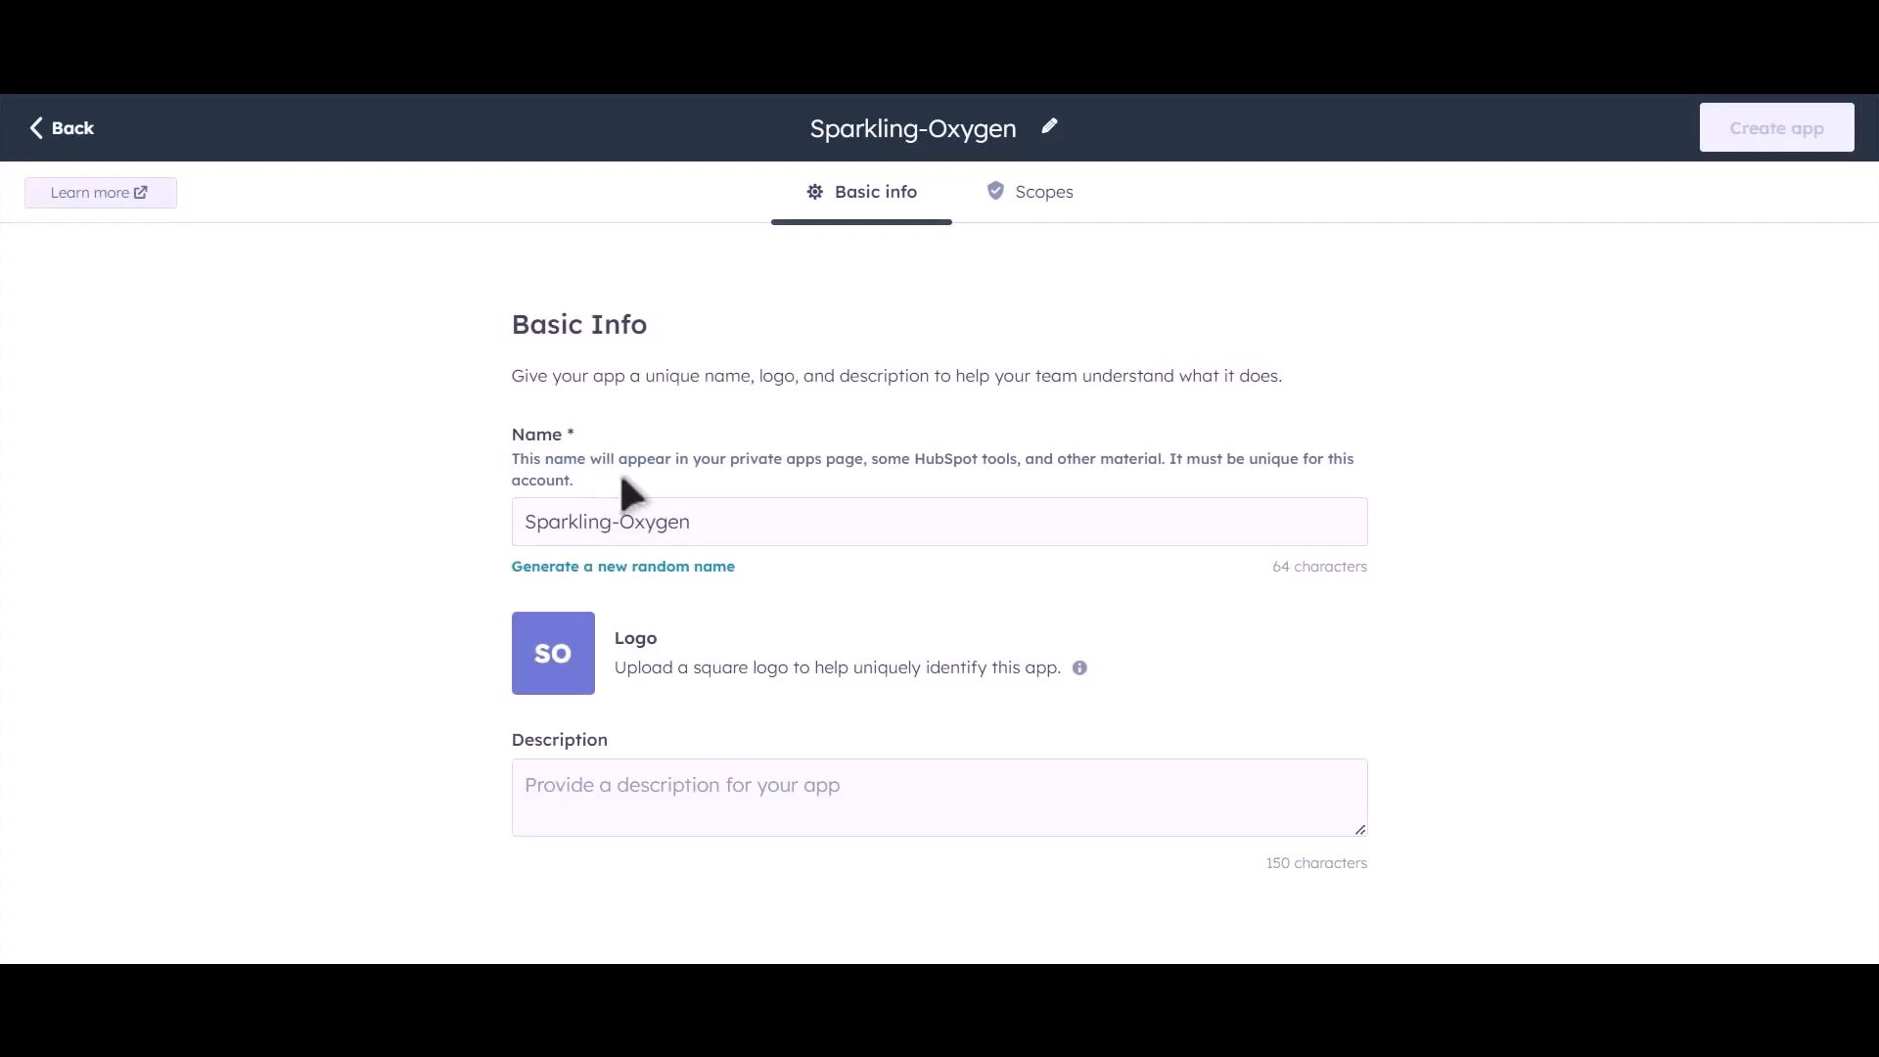
{"action": "left_click_drag", "start_coordinate": [730, 515], "coordinate": [496, 513]}
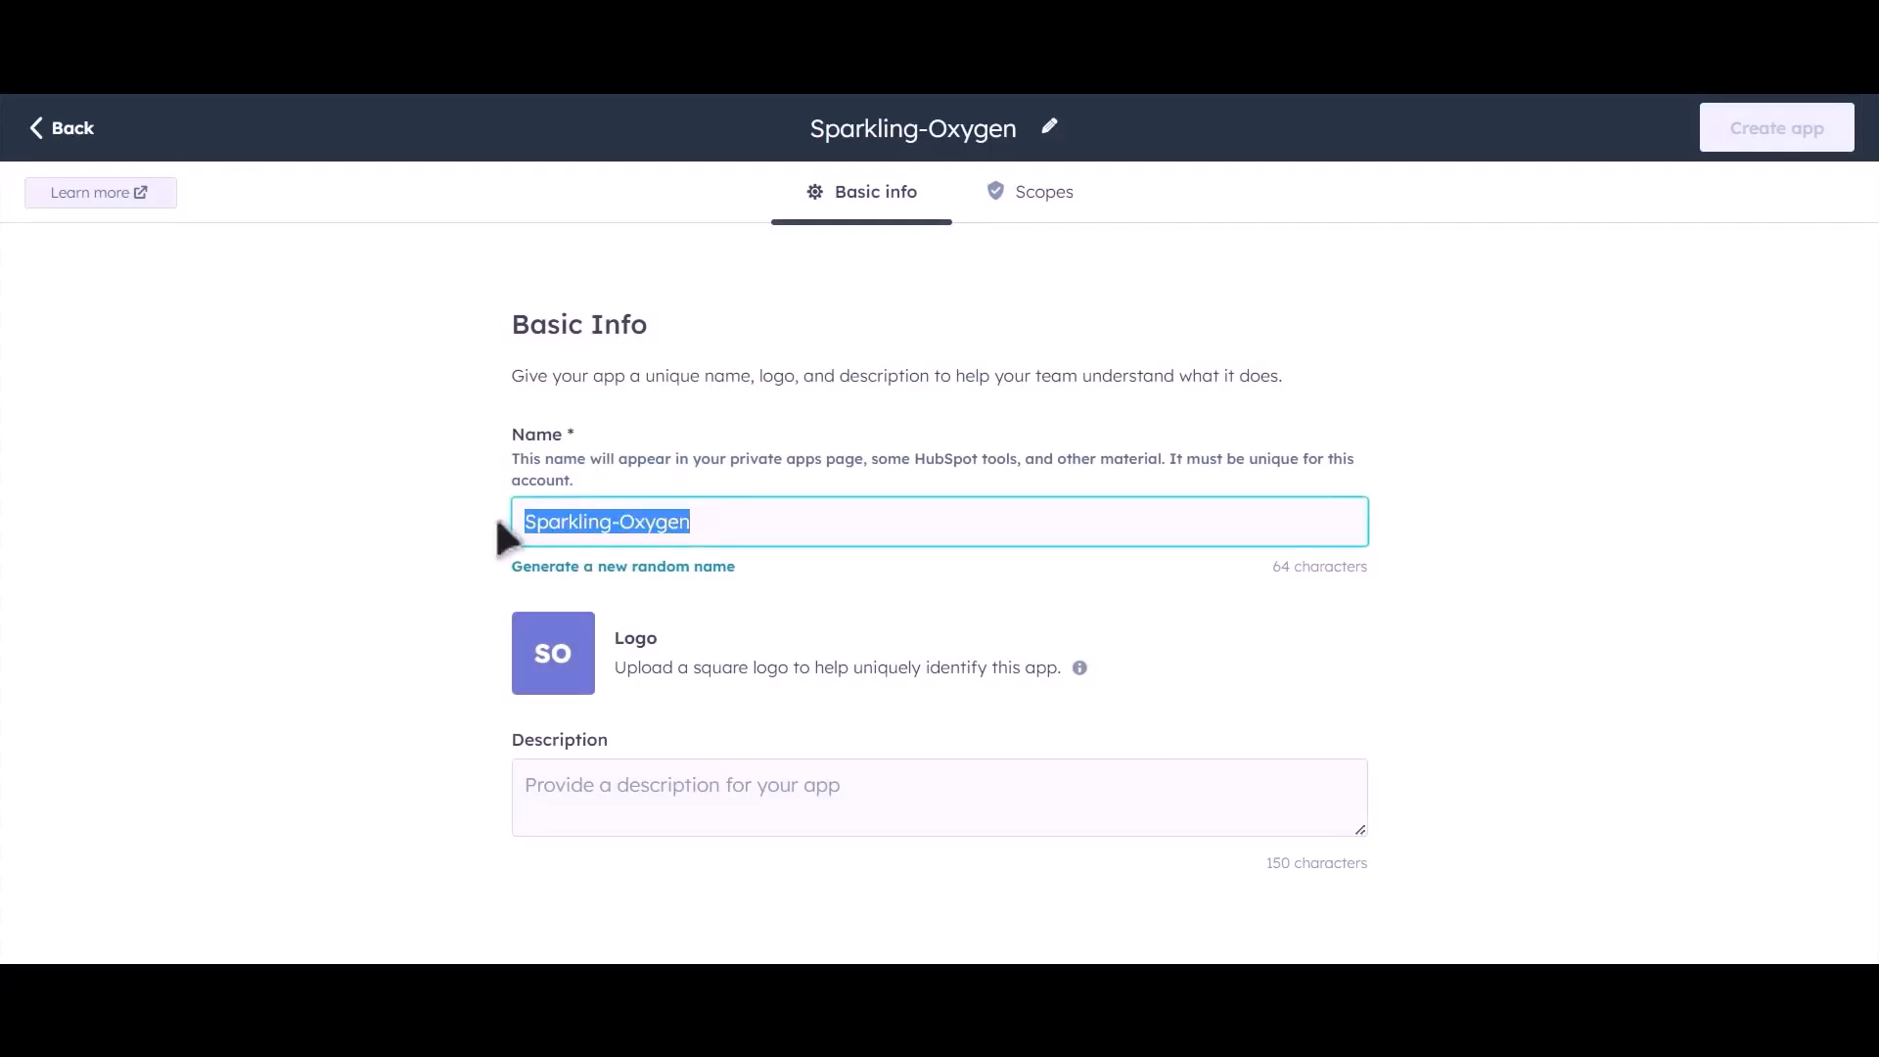
{"action": "type", "text": "Bit Integrations"}
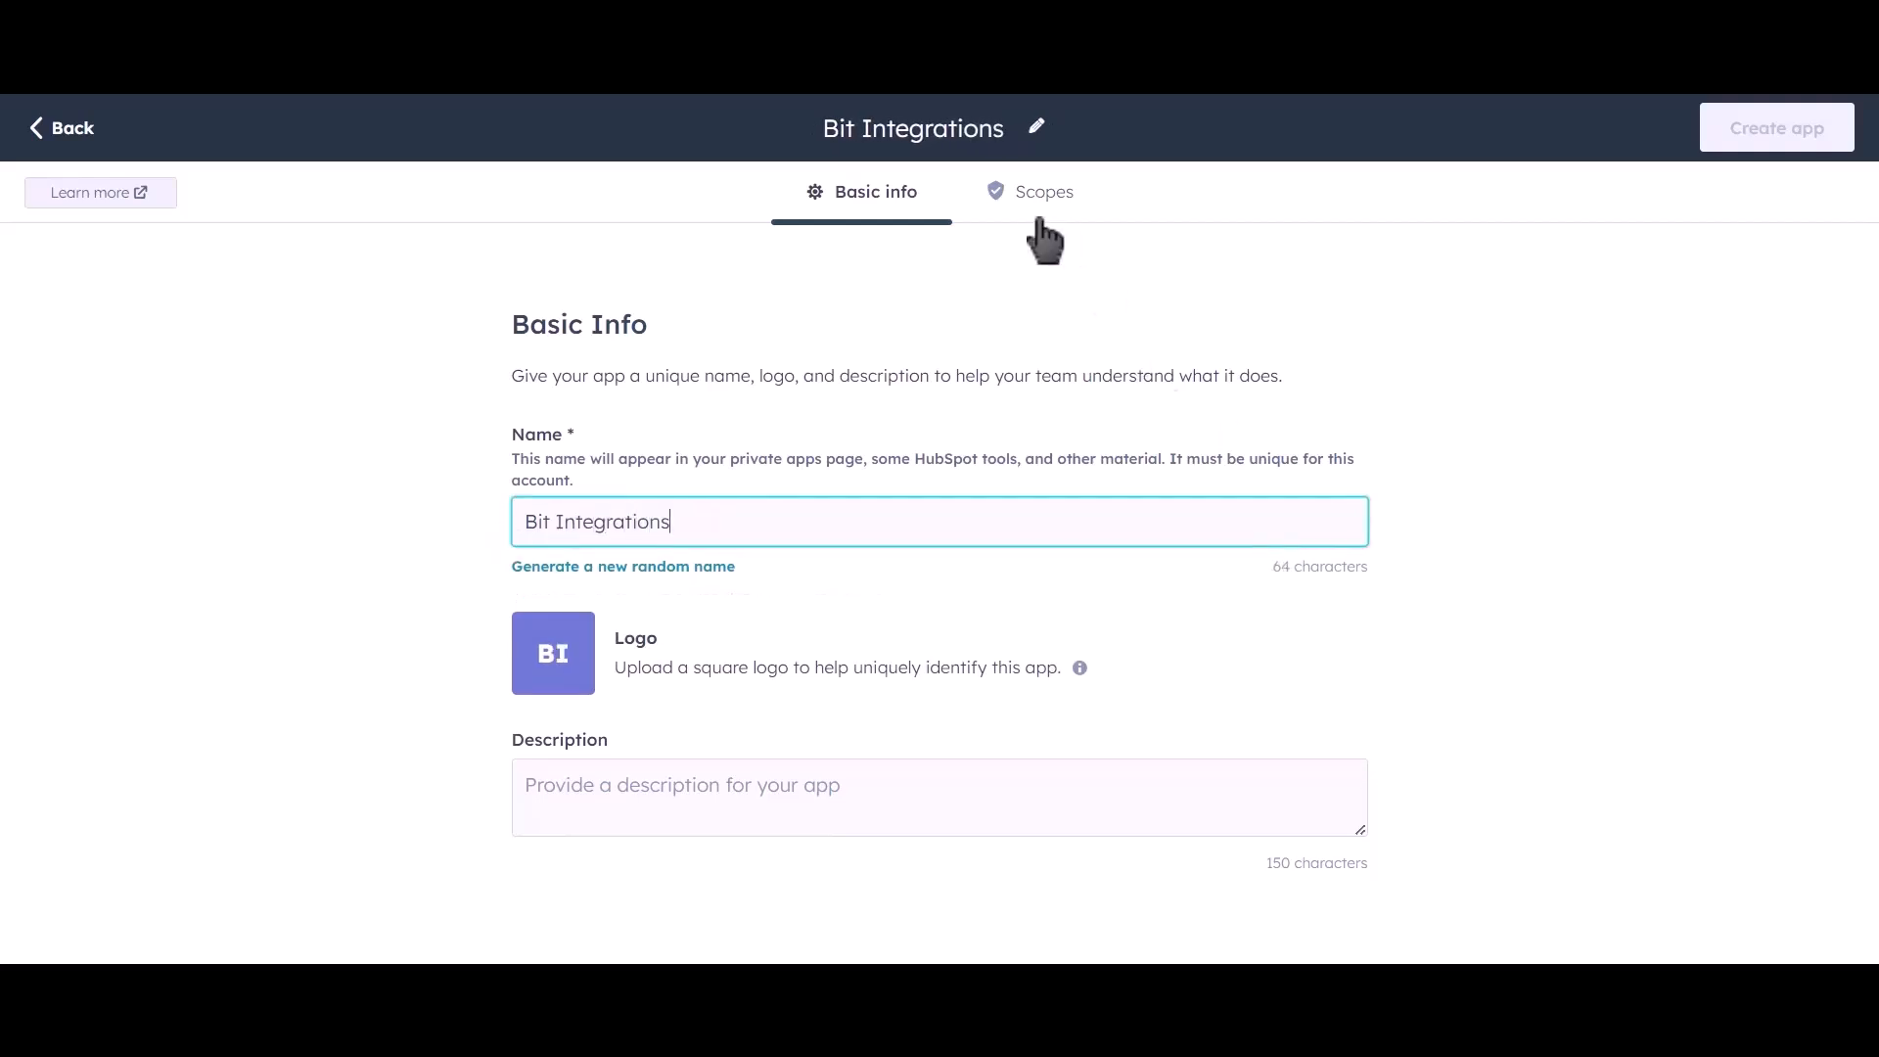
Grant read access to the CRM lists, objects and schemas scopes (contacts, companies, deals, quotes, etc.).
{"action": "left_click", "coordinate": [1055, 224]}
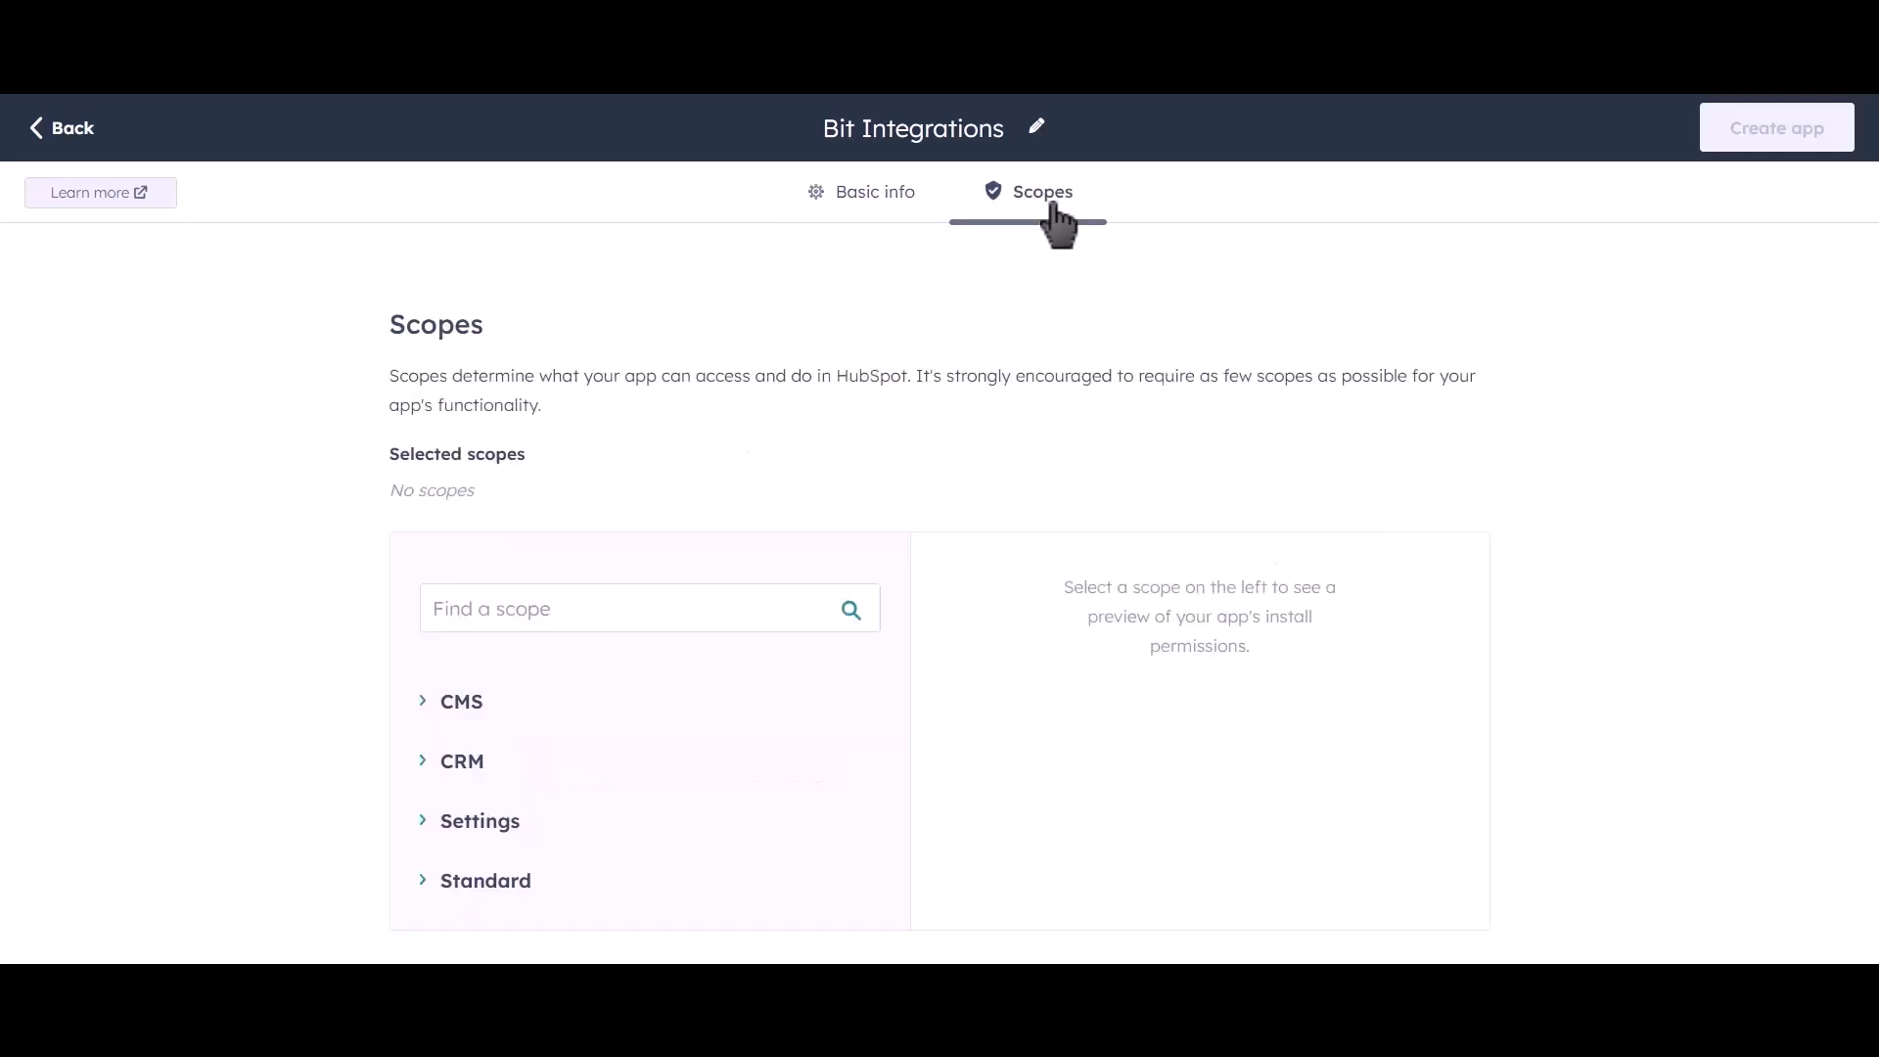
{"action": "left_click", "coordinate": [423, 767]}
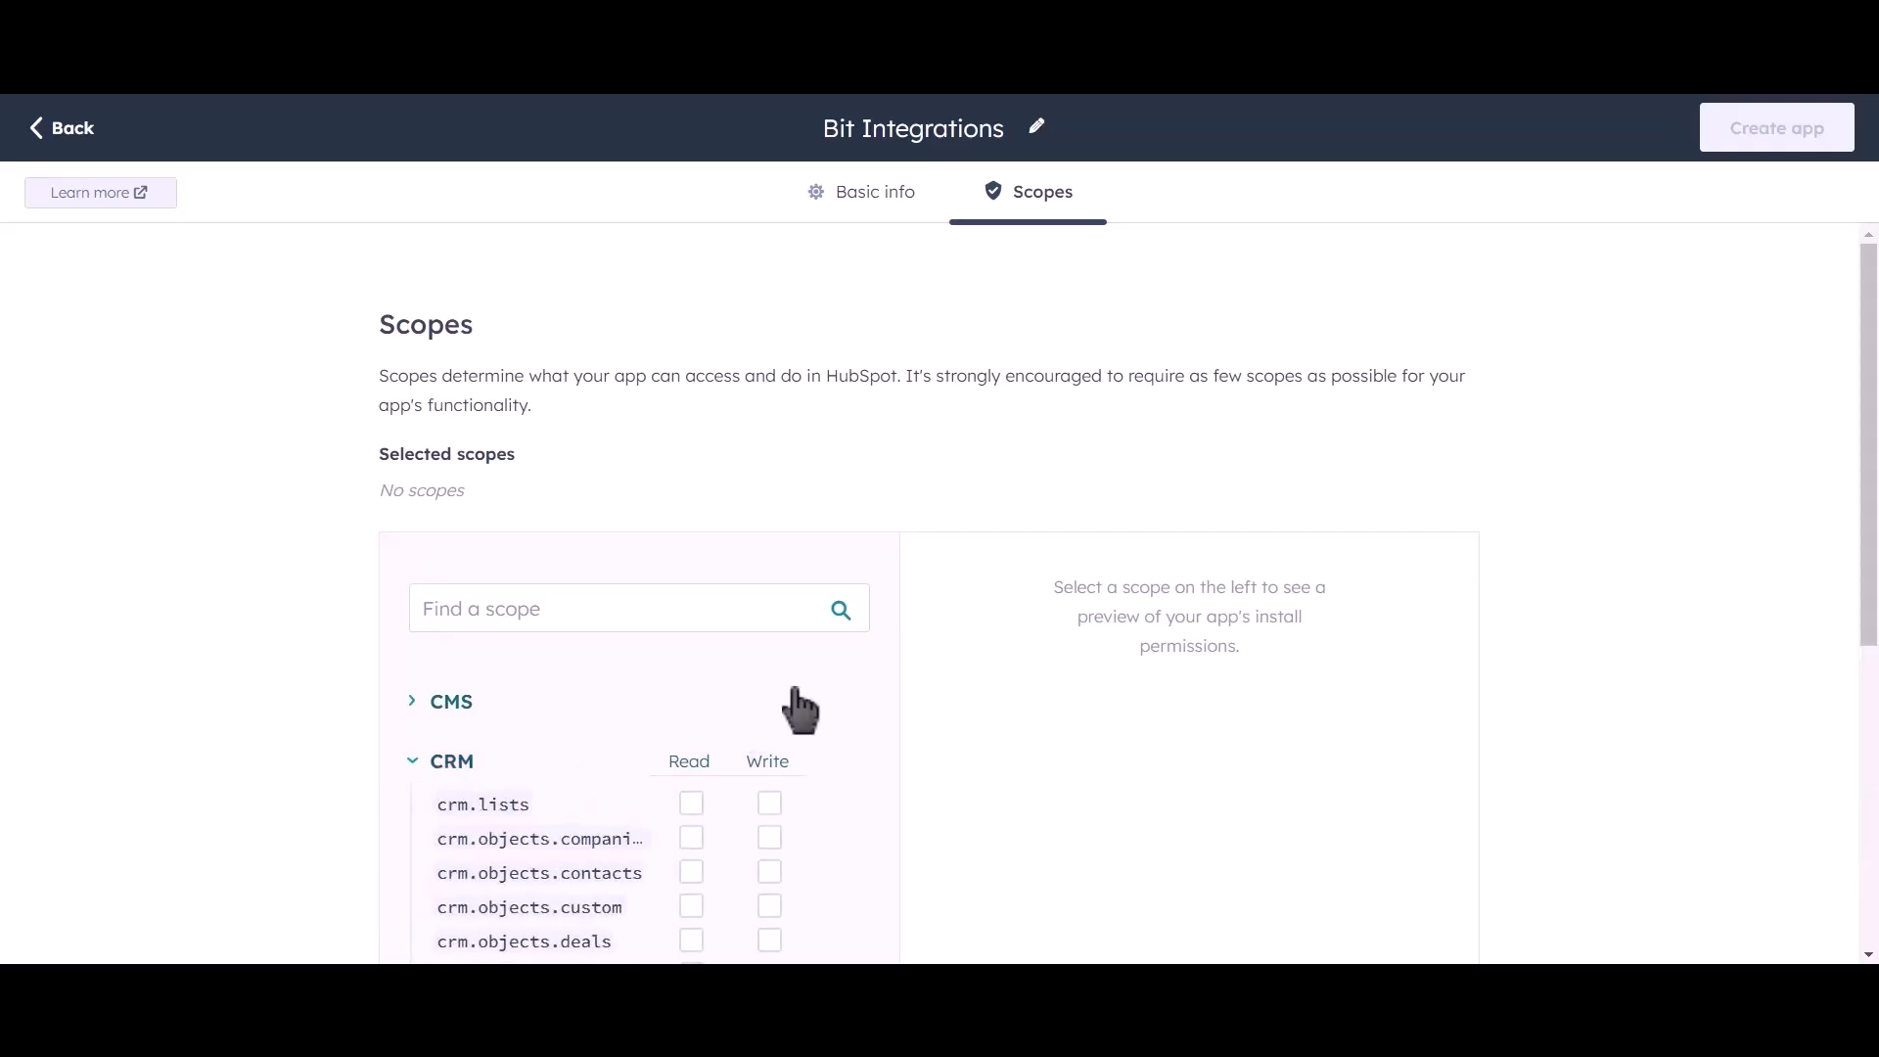
{"action": "scroll", "coordinate": [832, 669], "scroll_direction": "down", "scroll_amount": 4}
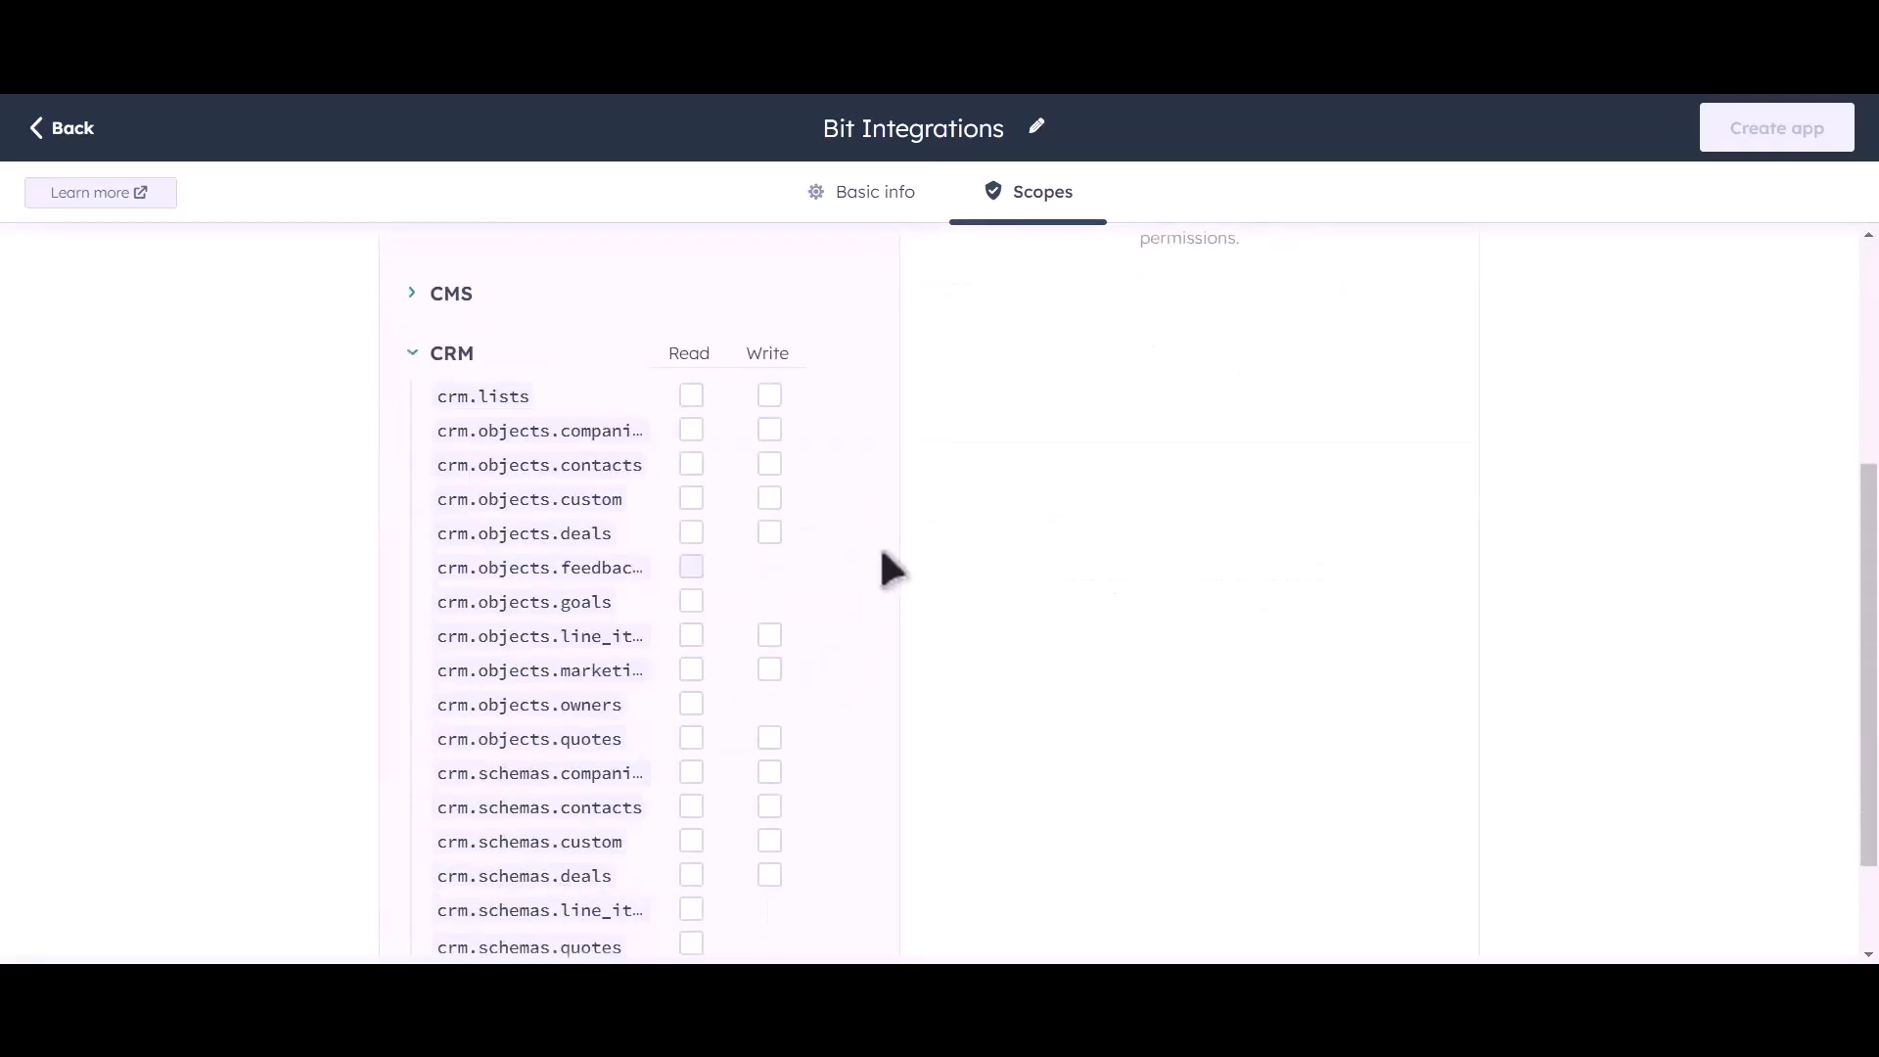
{"action": "scroll", "coordinate": [880, 557], "scroll_direction": "down", "scroll_amount": 2}
{"action": "scroll", "coordinate": [841, 470], "scroll_direction": "up", "scroll_amount": 3}
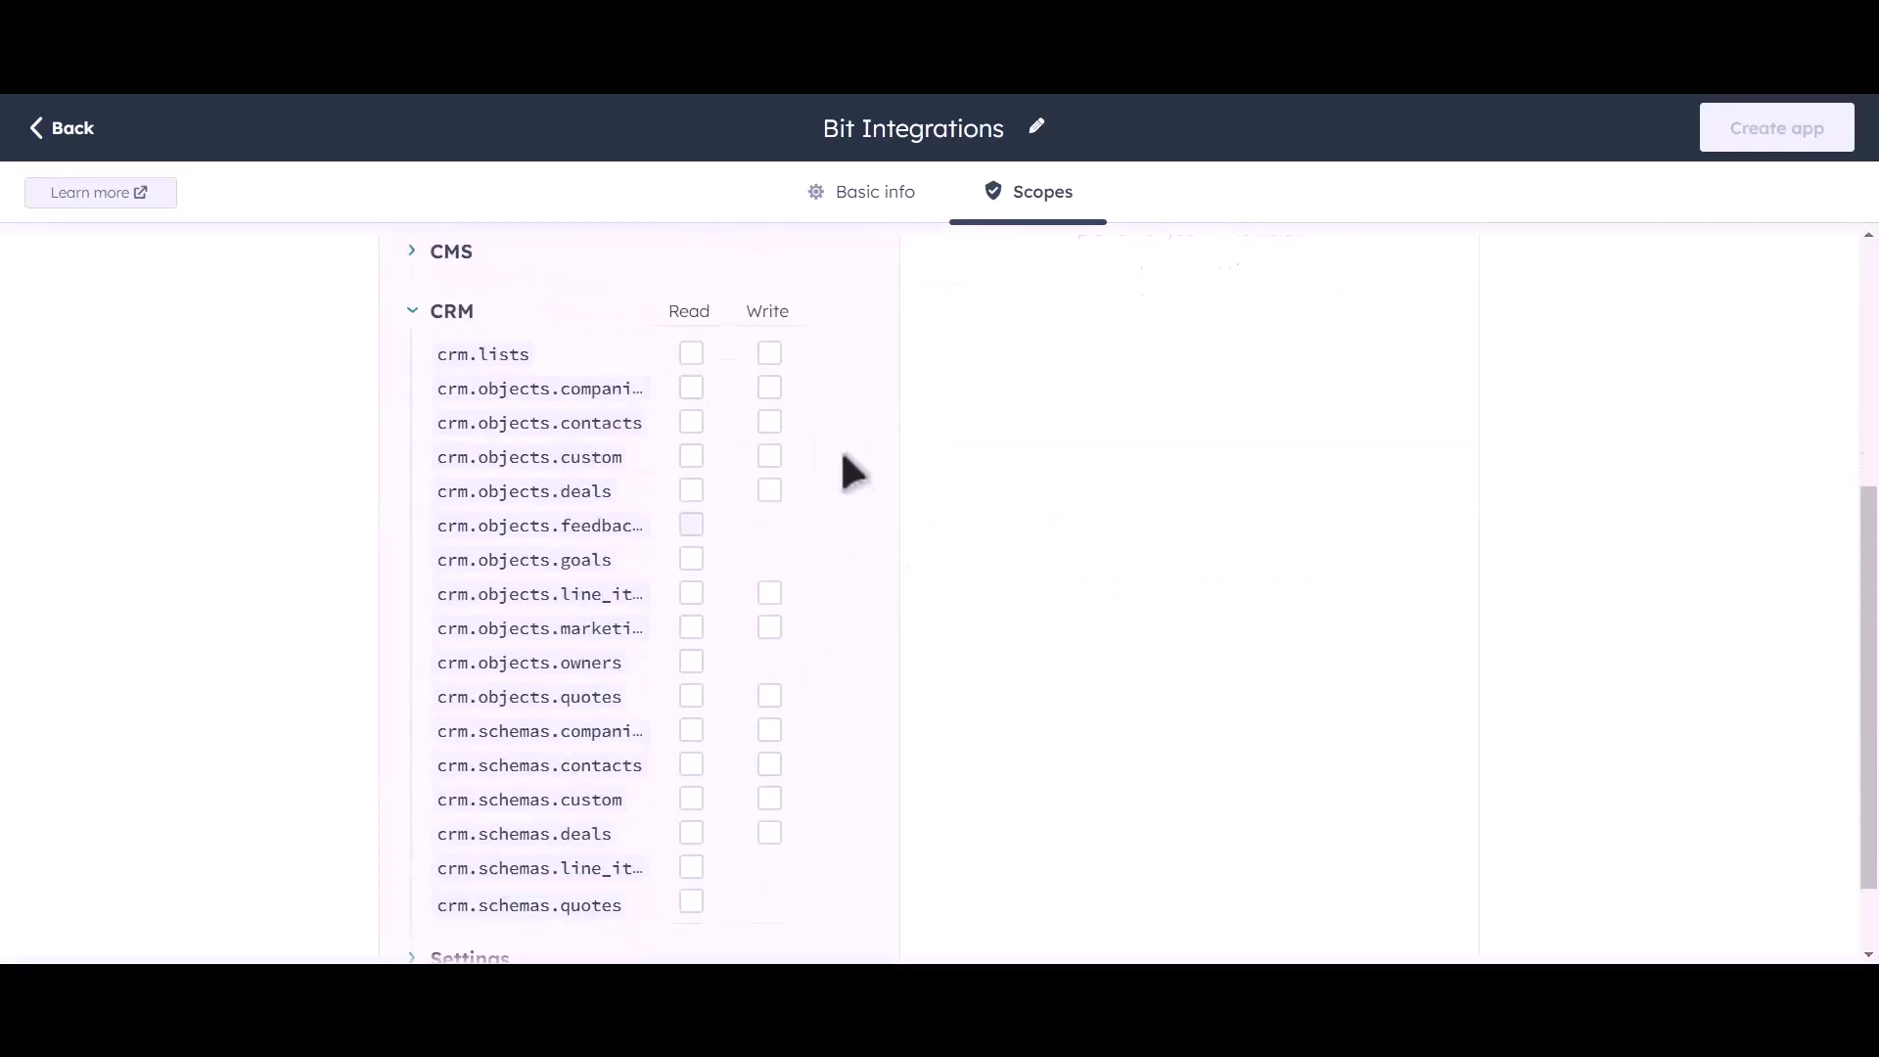
{"action": "left_click", "coordinate": [691, 454]}
{"action": "left_click", "coordinate": [690, 488]}
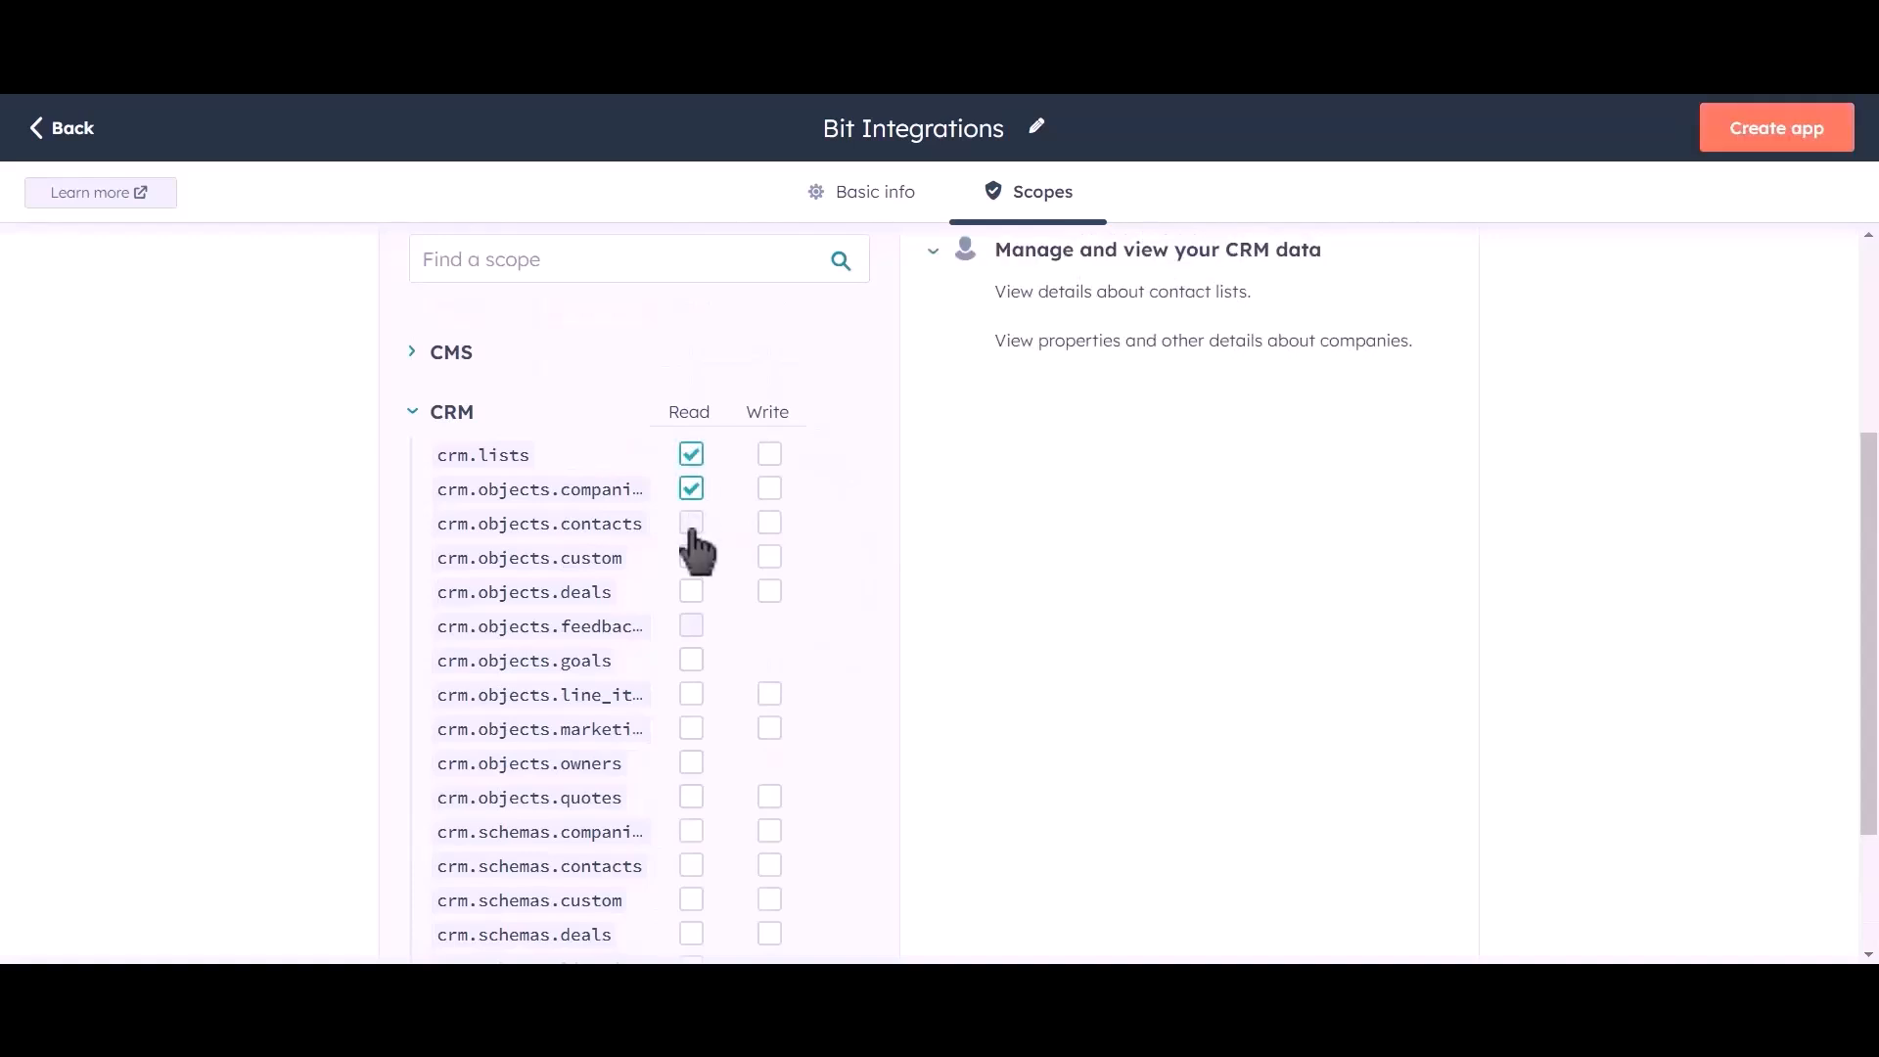
{"action": "left_click", "coordinate": [691, 522]}
{"action": "left_click", "coordinate": [690, 557]}
{"action": "left_click", "coordinate": [691, 591]}
{"action": "left_click", "coordinate": [690, 660]}
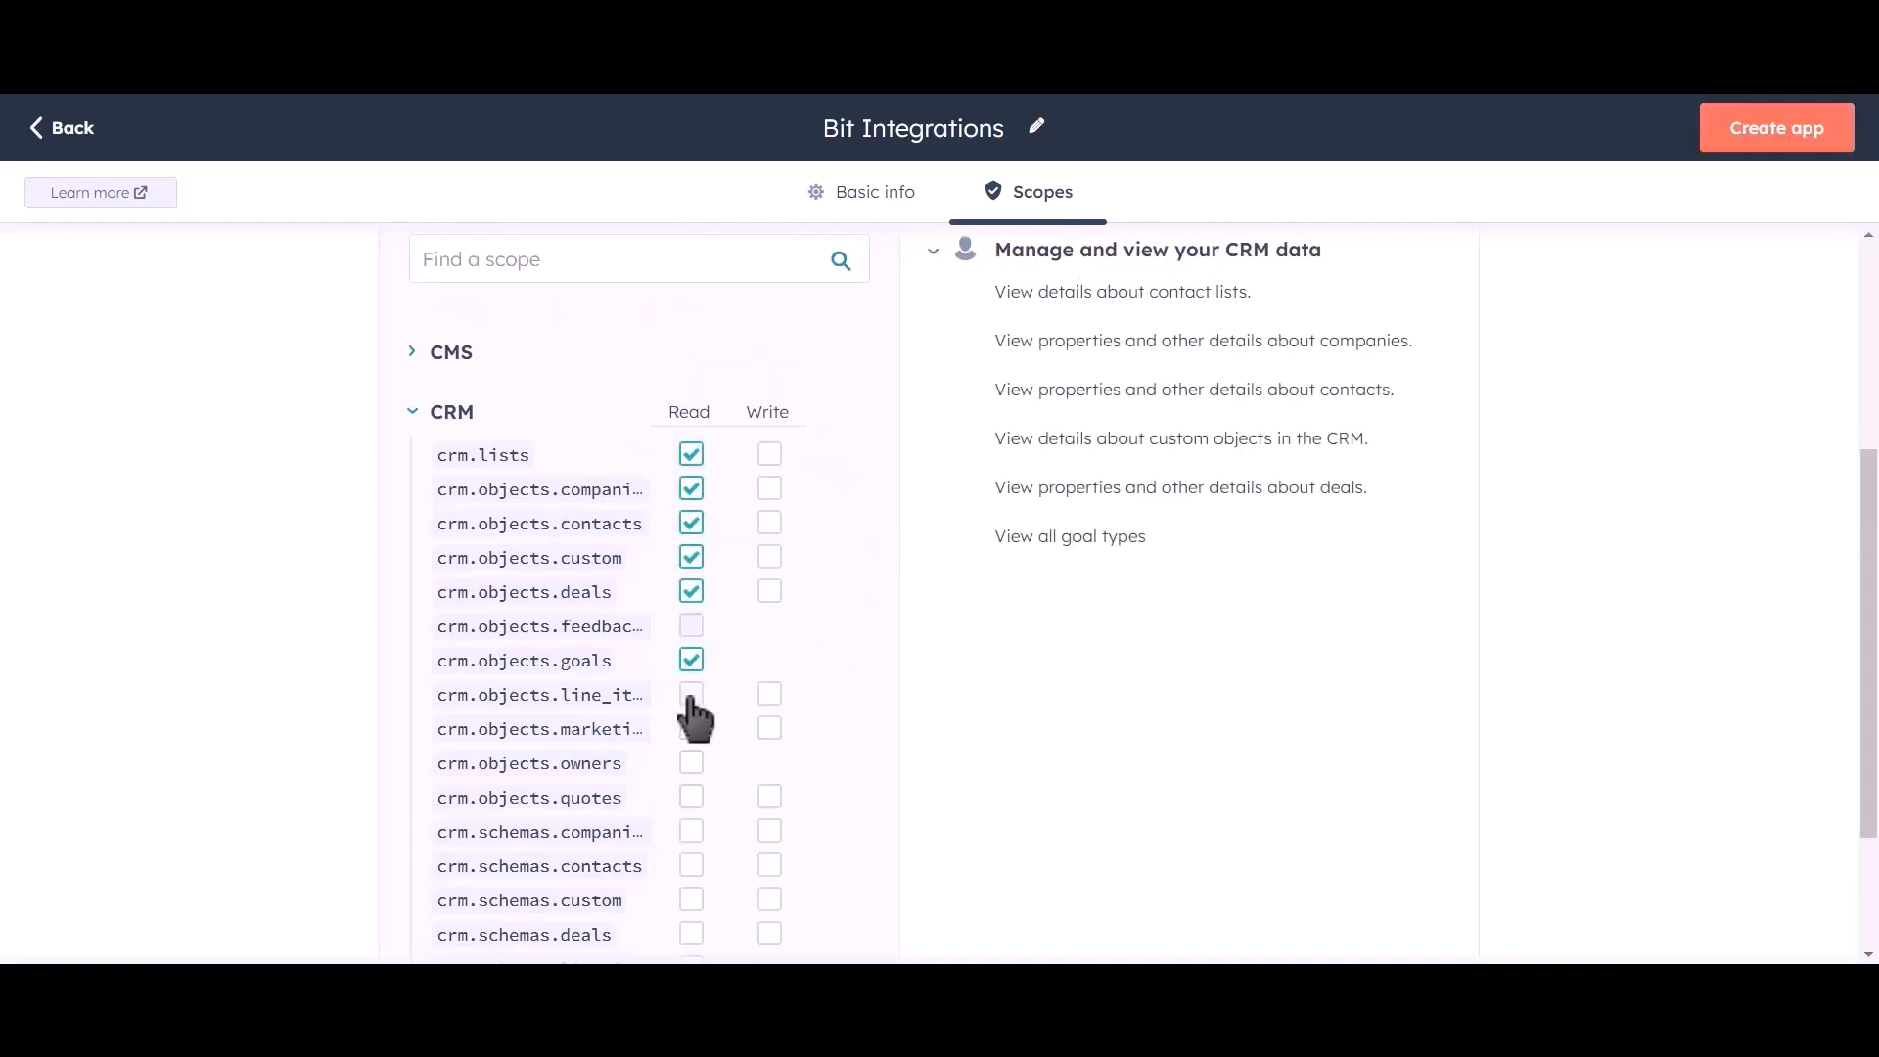
{"action": "left_click", "coordinate": [691, 694]}
{"action": "left_click", "coordinate": [691, 728]}
{"action": "left_click", "coordinate": [691, 762]}
{"action": "left_click", "coordinate": [691, 797]}
{"action": "left_click", "coordinate": [691, 830]}
{"action": "left_click", "coordinate": [690, 865]}
{"action": "left_click", "coordinate": [690, 899]}
{"action": "left_click", "coordinate": [691, 934]}
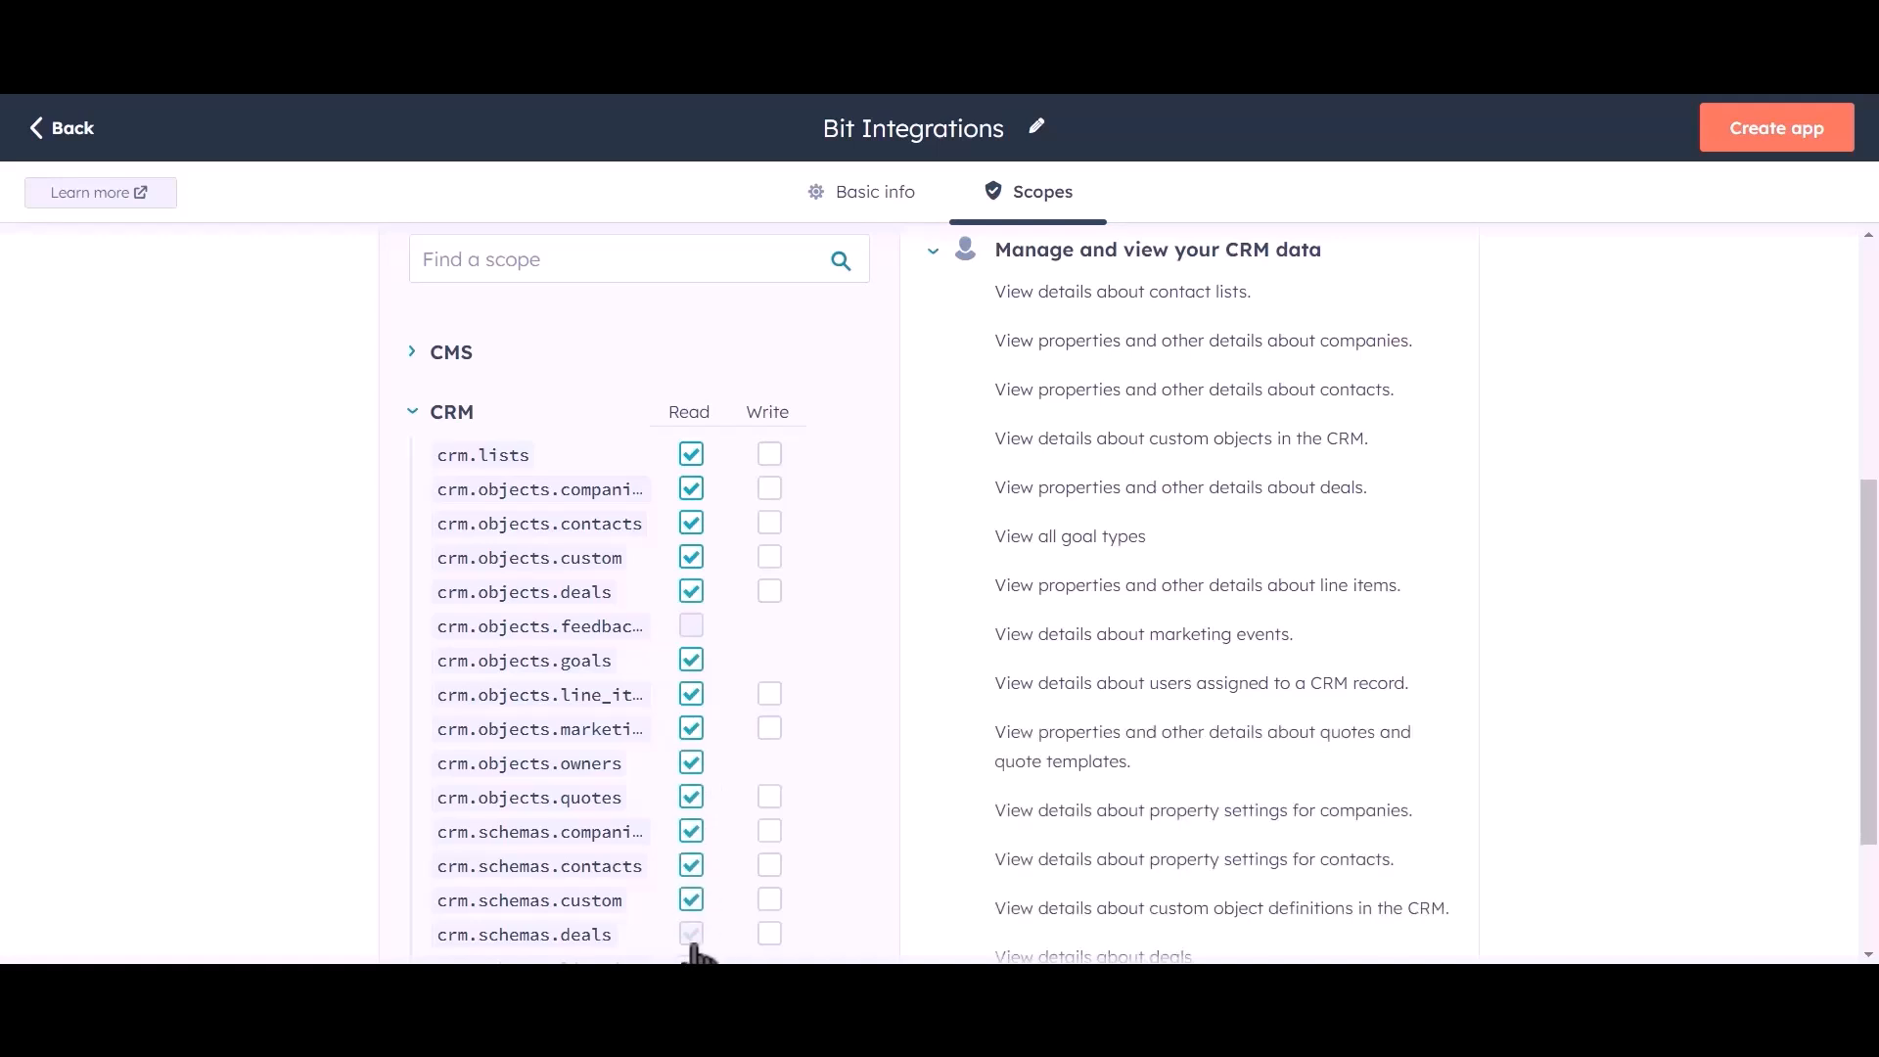
Grant write access to the same CRM lists, objects and schemas scopes.
{"action": "left_click", "coordinate": [769, 454]}
{"action": "left_click", "coordinate": [769, 489]}
{"action": "left_click", "coordinate": [769, 522]}
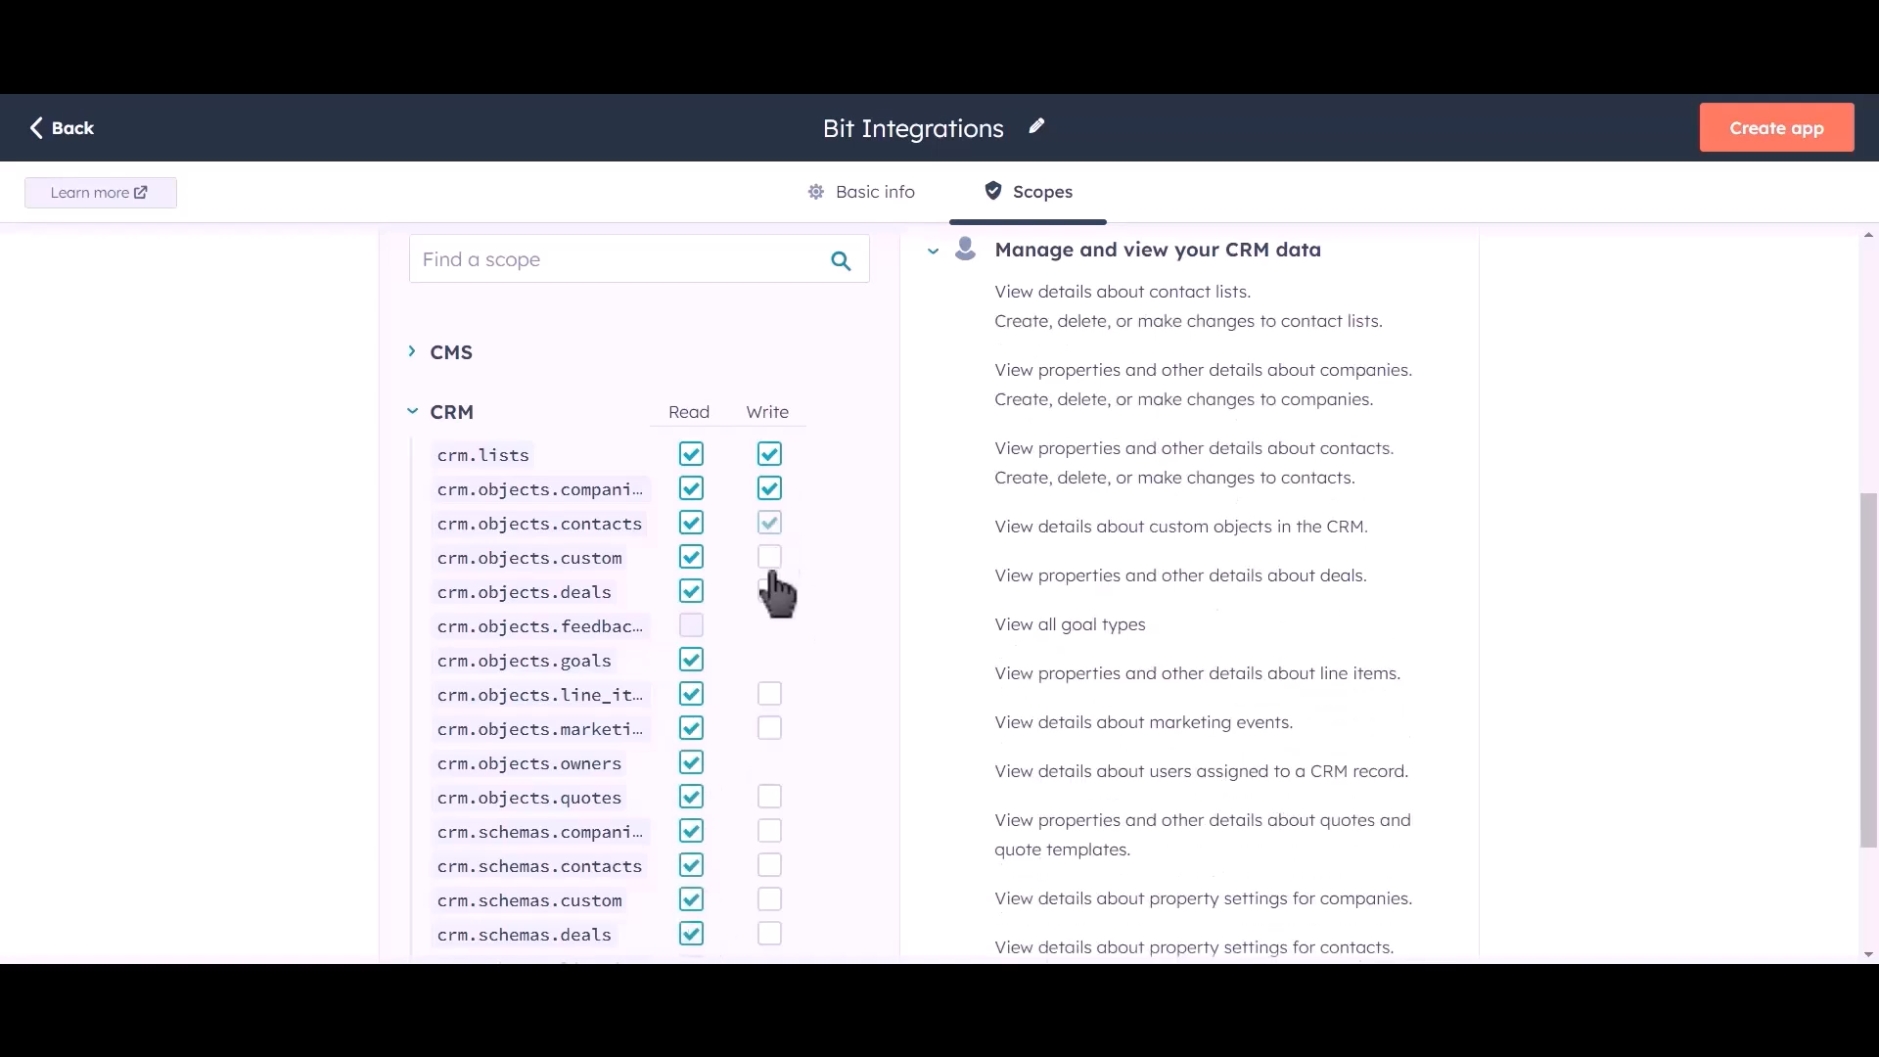
{"action": "left_click", "coordinate": [769, 557]}
{"action": "left_click", "coordinate": [769, 591]}
{"action": "left_click", "coordinate": [769, 694]}
{"action": "left_click", "coordinate": [769, 728]}
{"action": "left_click", "coordinate": [769, 796]}
{"action": "left_click", "coordinate": [769, 831]}
{"action": "left_click", "coordinate": [769, 865]}
{"action": "left_click", "coordinate": [769, 899]}
{"action": "left_click", "coordinate": [769, 933]}
Grant read access to crm.schemas.line_items and crm.schemas.quotes.
{"action": "scroll", "coordinate": [826, 616], "scroll_direction": "down", "scroll_amount": 2}
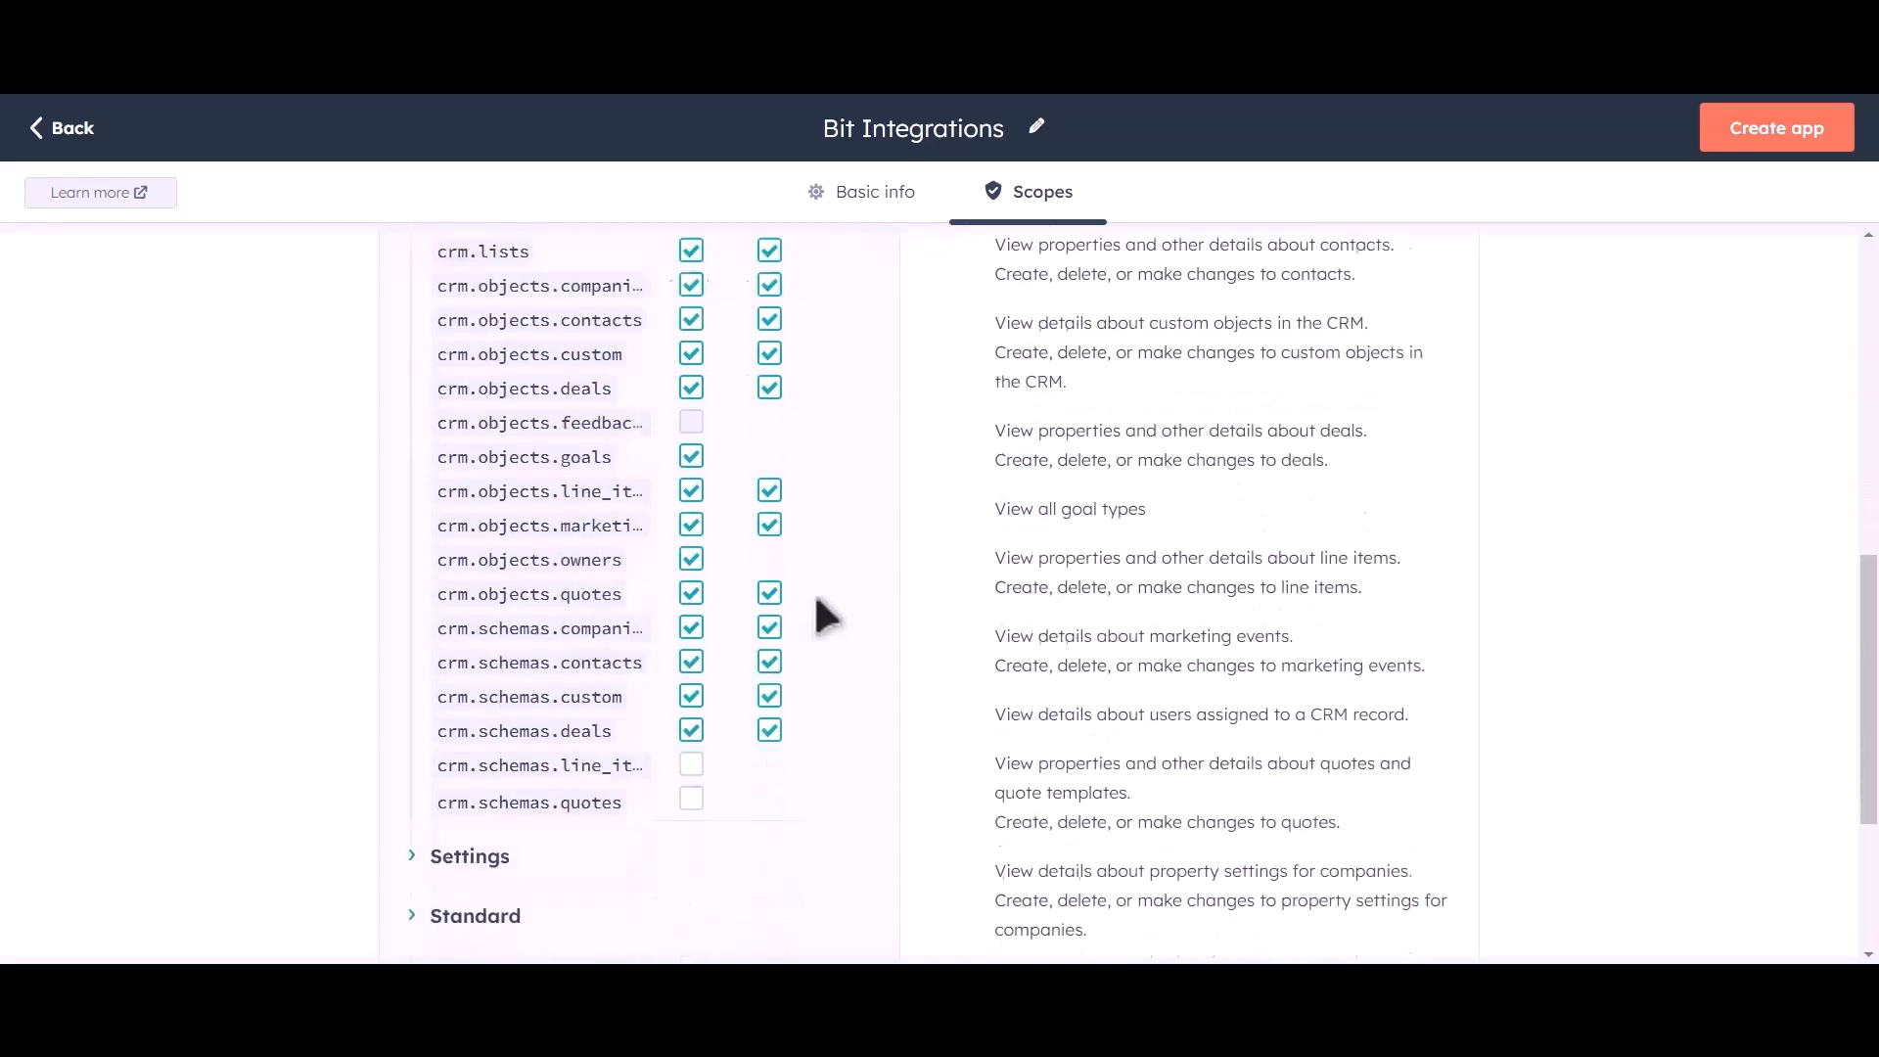
{"action": "left_click", "coordinate": [691, 764]}
{"action": "left_click", "coordinate": [691, 801]}
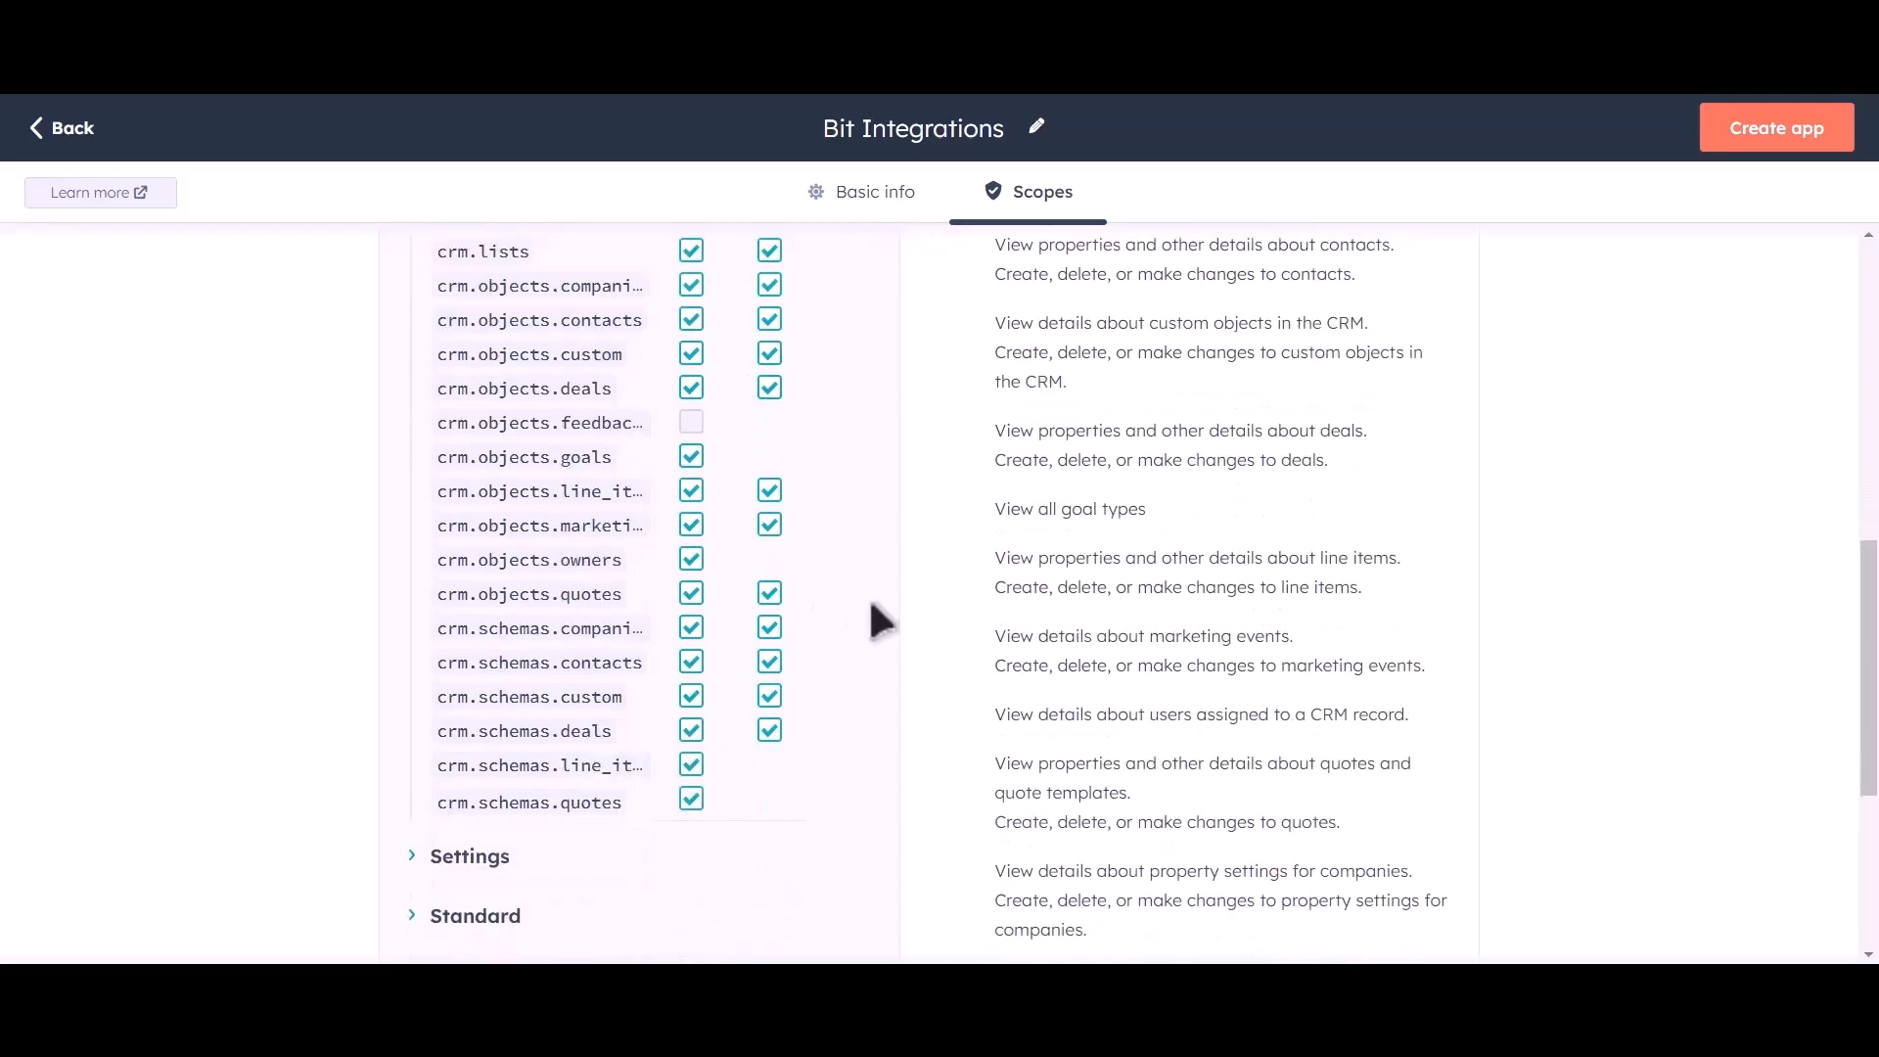
{"action": "scroll", "coordinate": [867, 596], "scroll_direction": "up", "scroll_amount": 6}
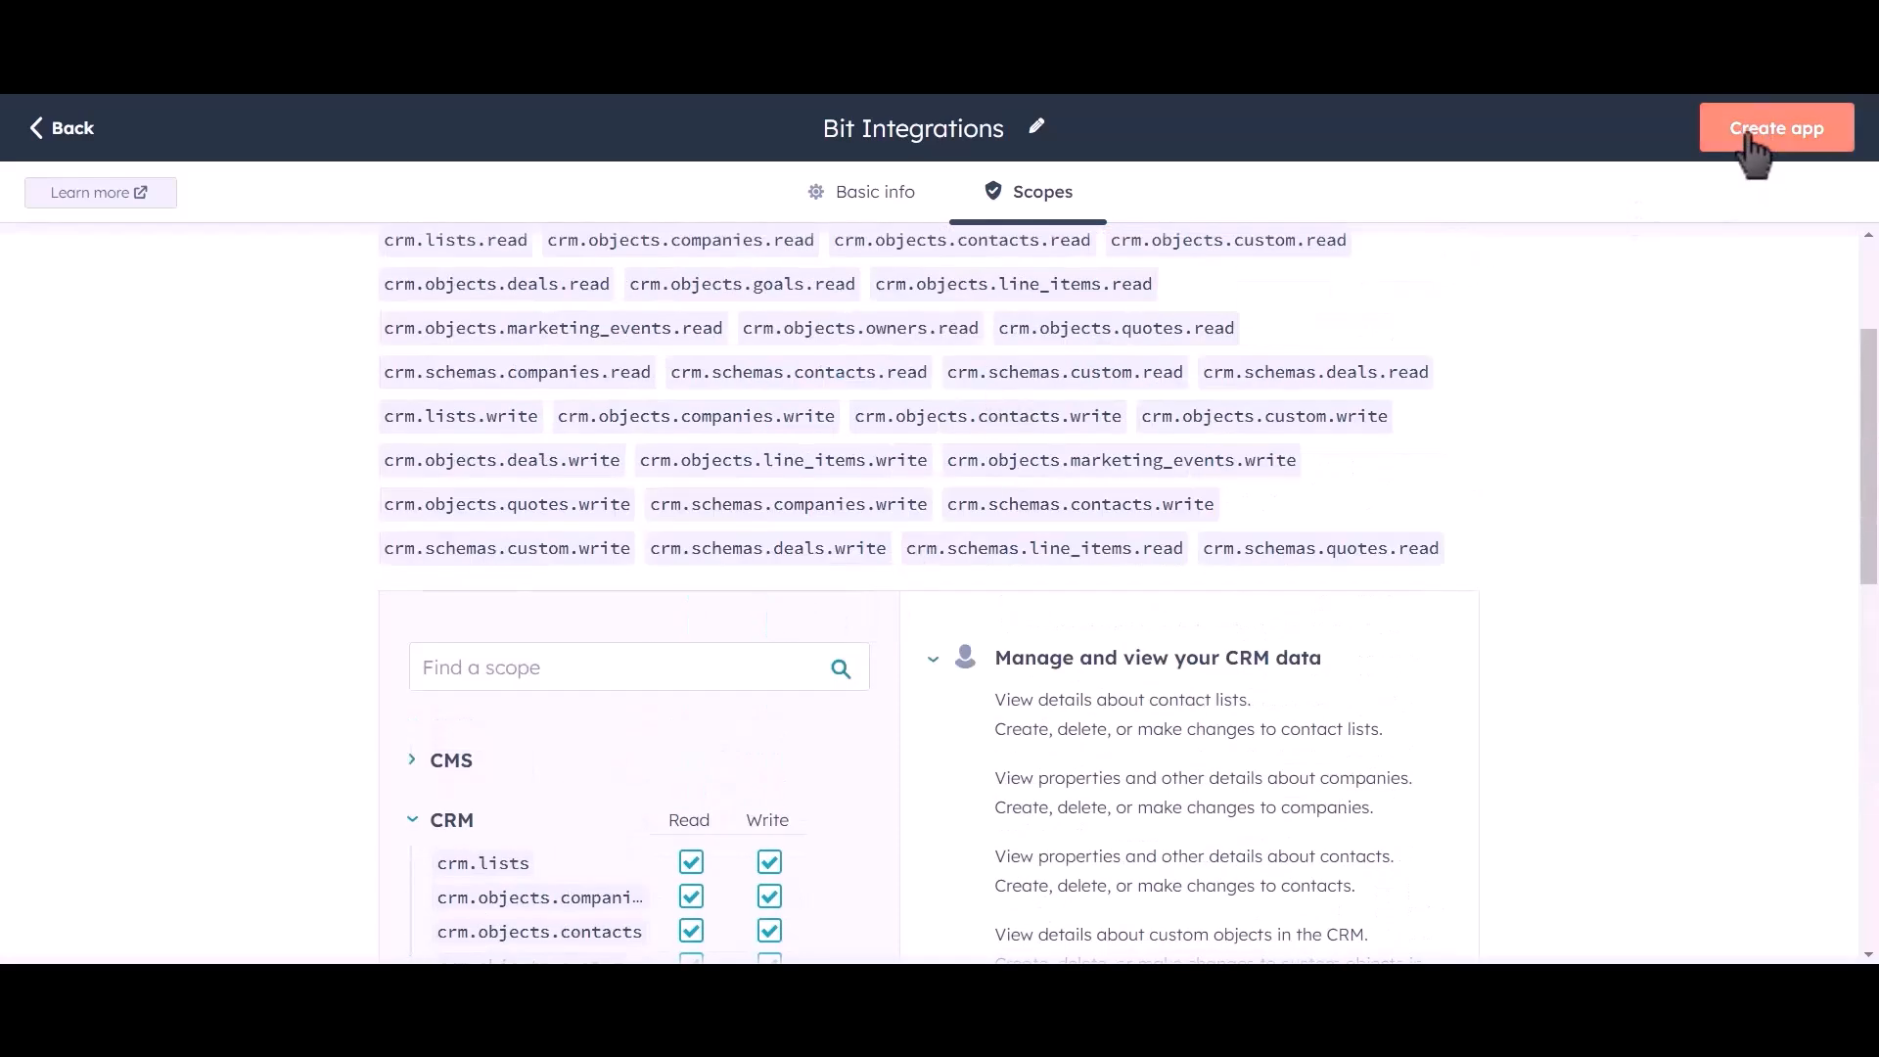
Create the private app, confirming with Continue creating.
{"action": "left_click", "coordinate": [1781, 152]}
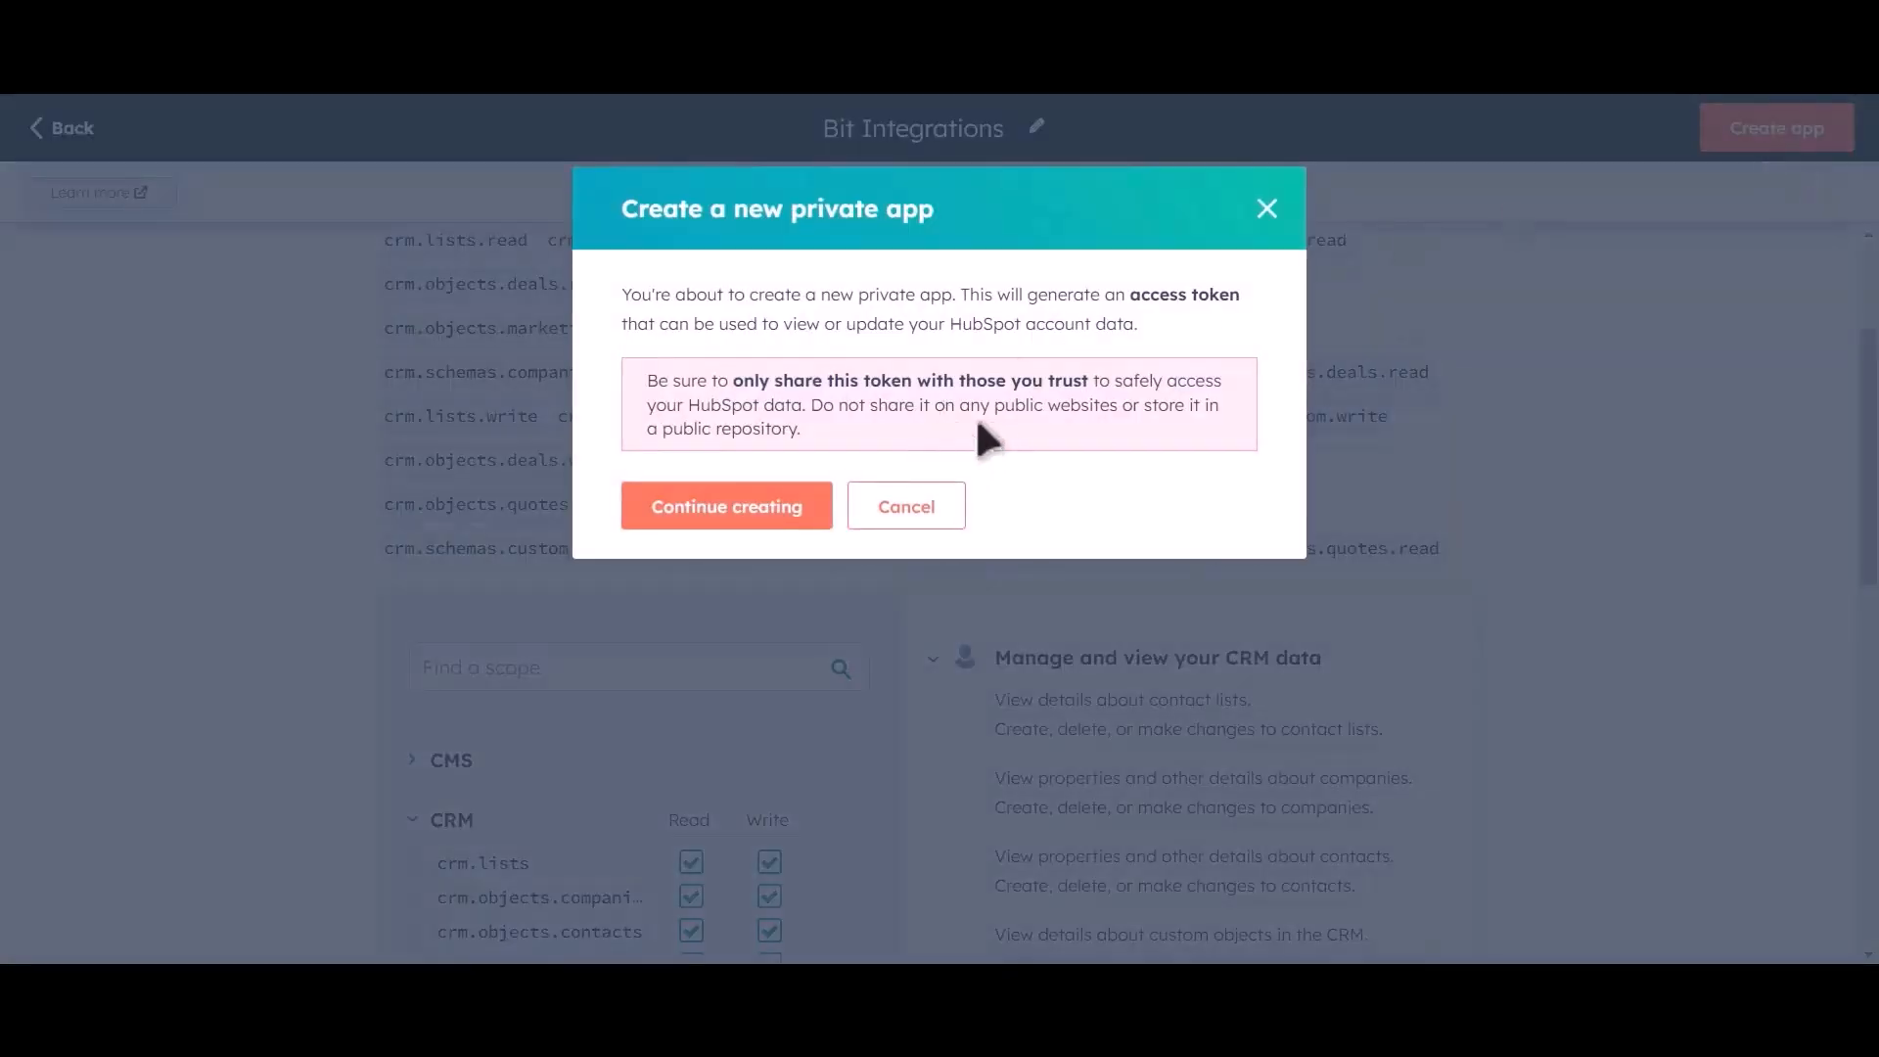
{"action": "left_click", "coordinate": [767, 524]}
{"action": "left_click", "coordinate": [771, 538]}
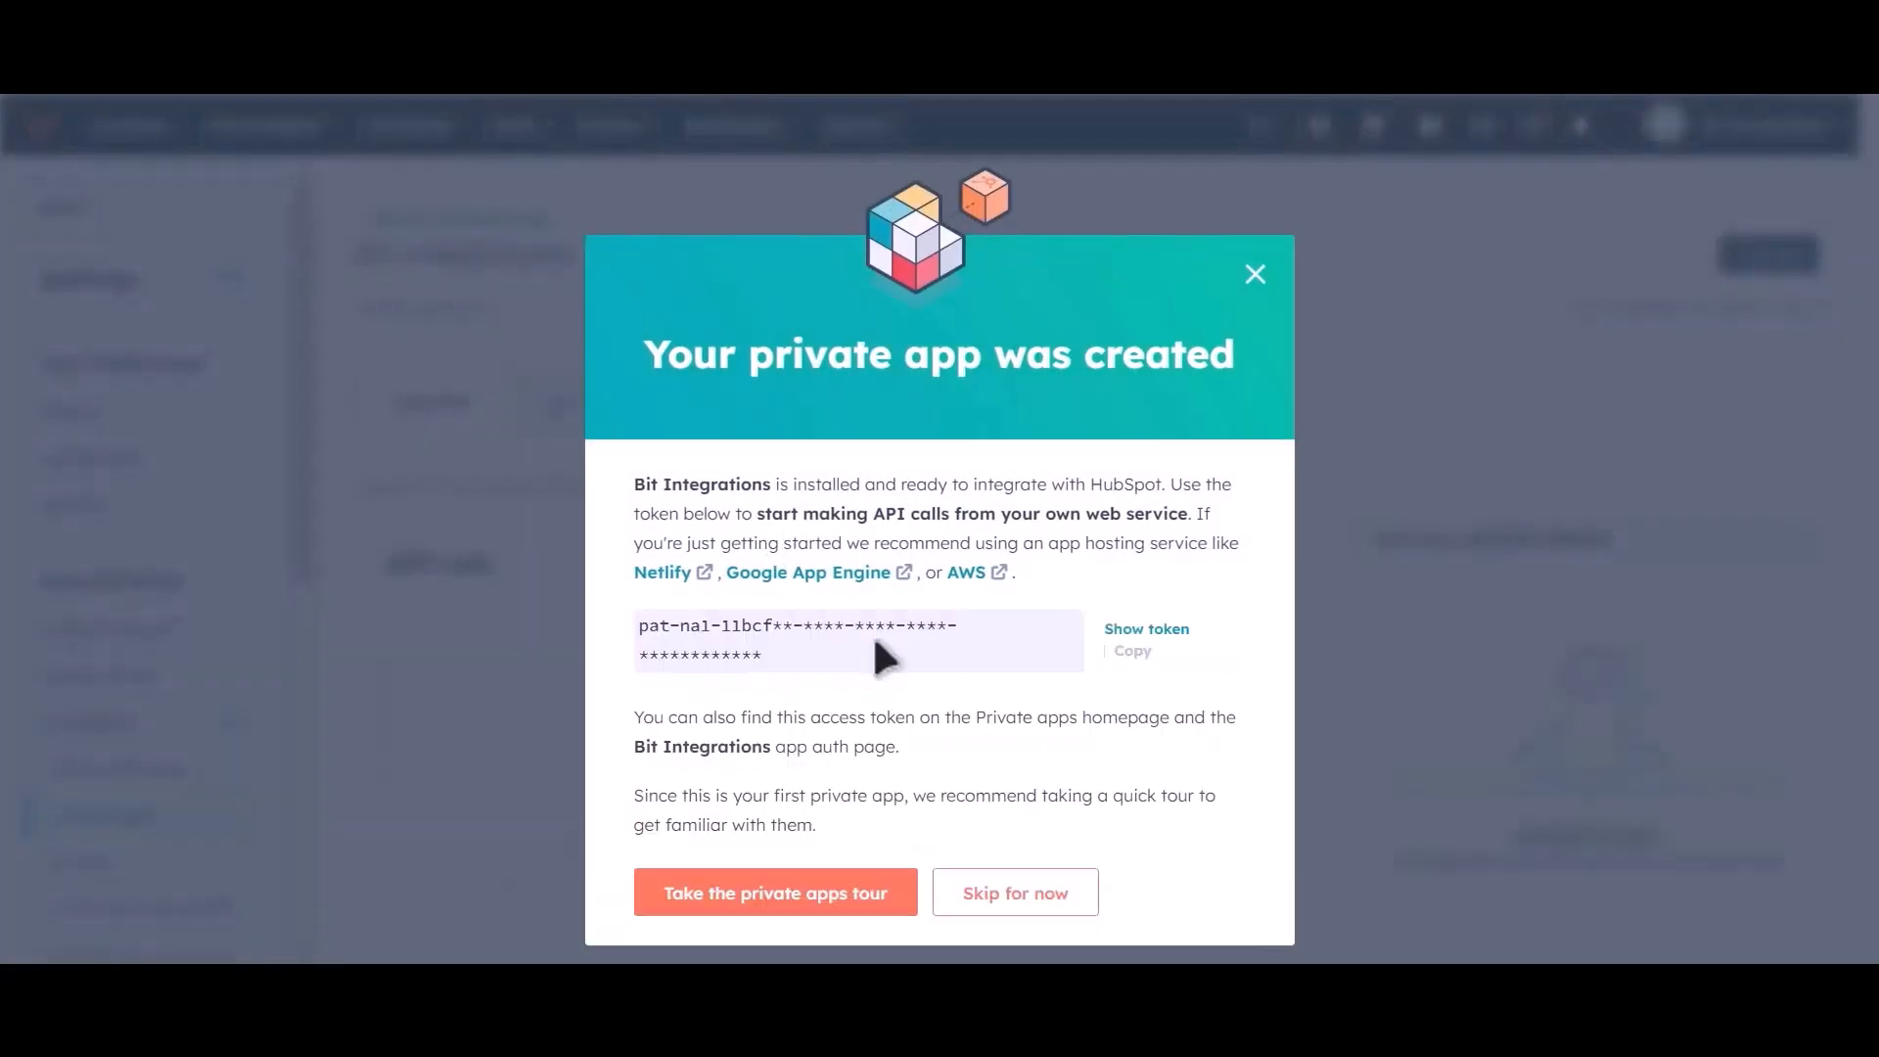
Reveal the new app's access token and copy it to the clipboard.
{"action": "left_click", "coordinate": [1145, 632]}
{"action": "left_click", "coordinate": [1157, 631]}
{"action": "left_click", "coordinate": [1128, 631]}
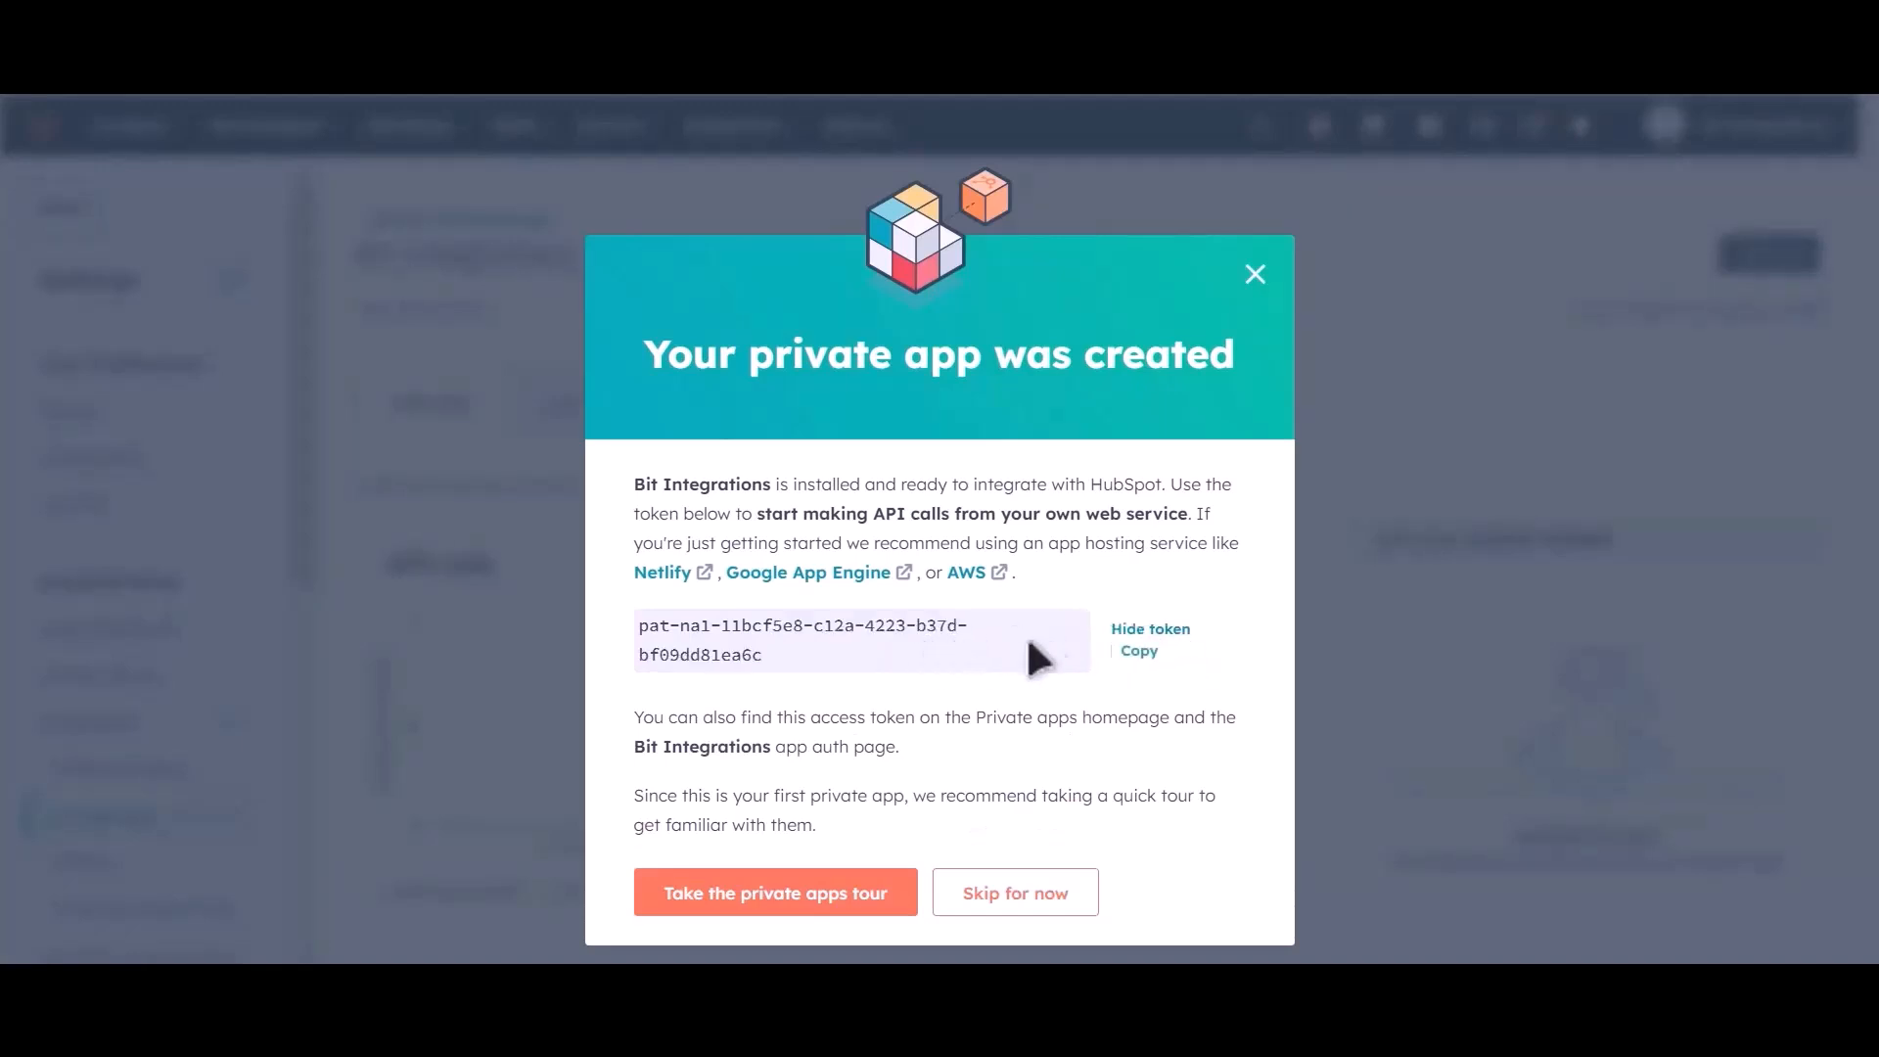
{"action": "left_click", "coordinate": [1138, 653]}
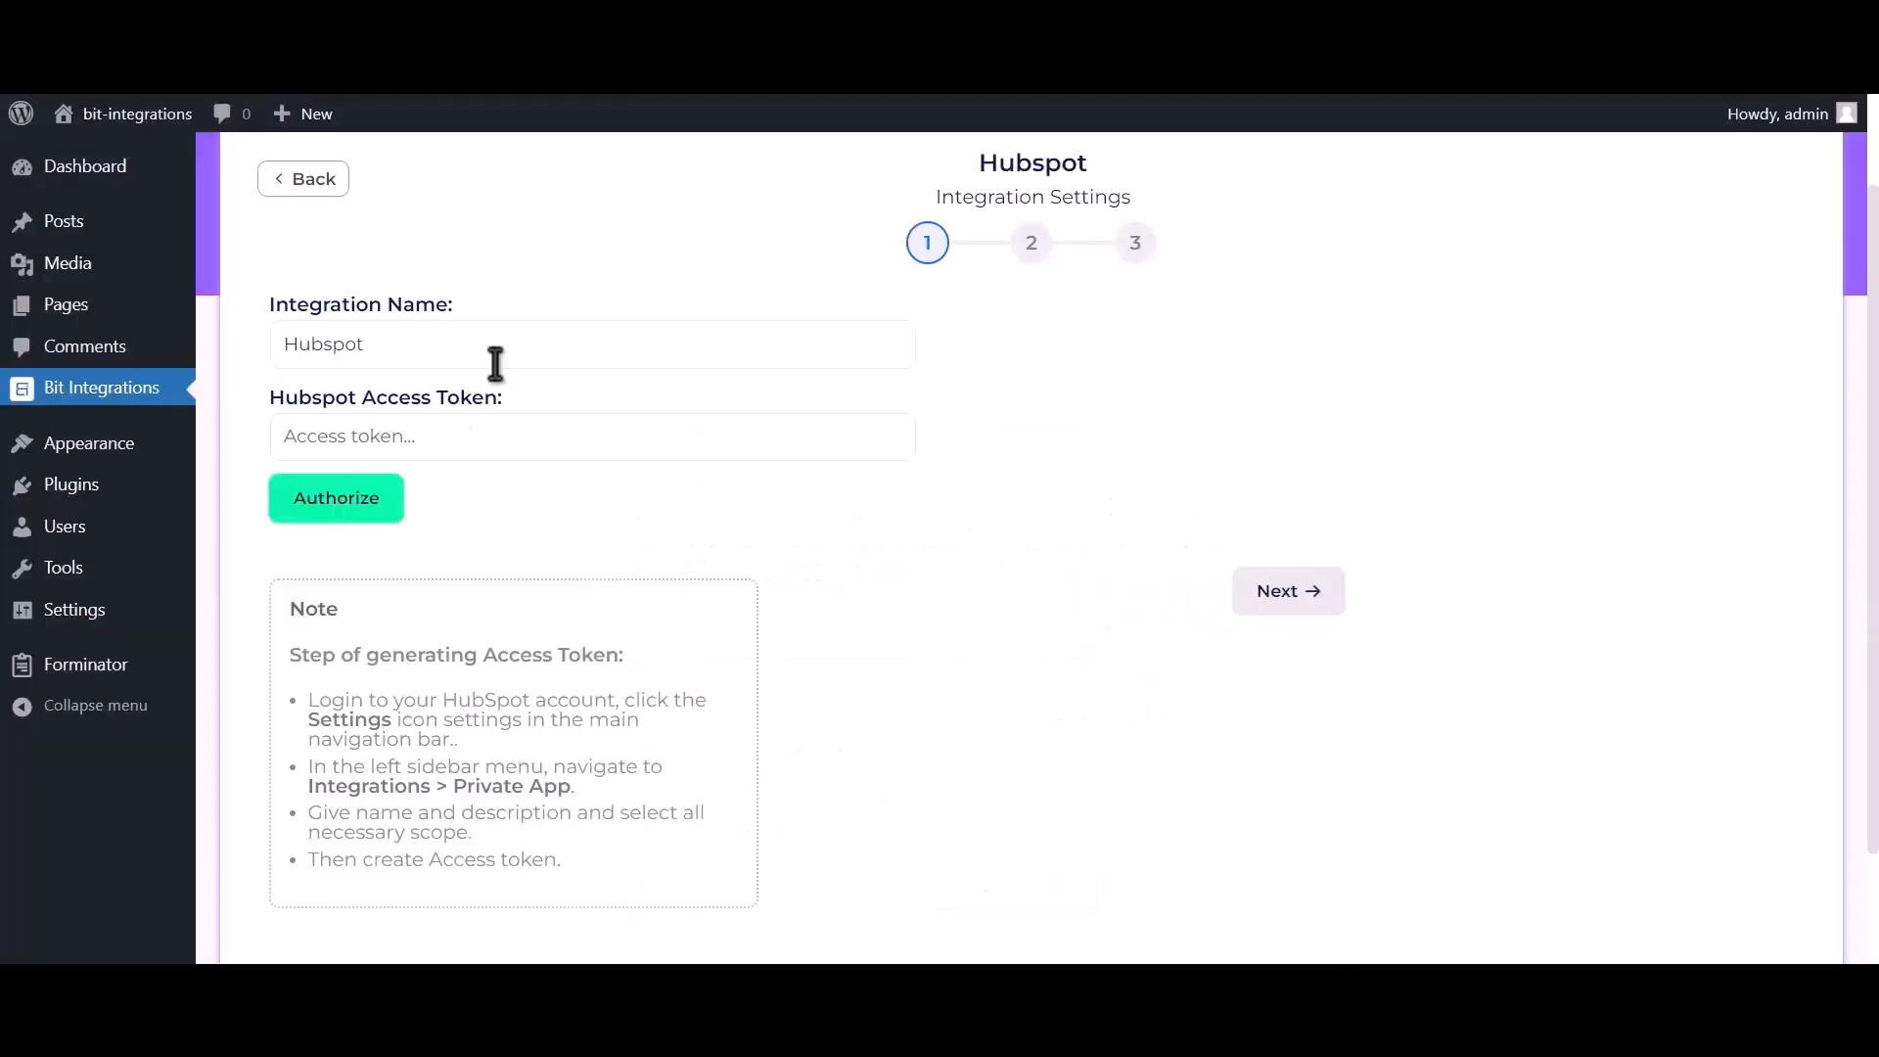
Paste the access token into the HubSpot Access Token field, authorize, and proceed to step 2.
{"action": "left_click", "coordinate": [510, 441]}
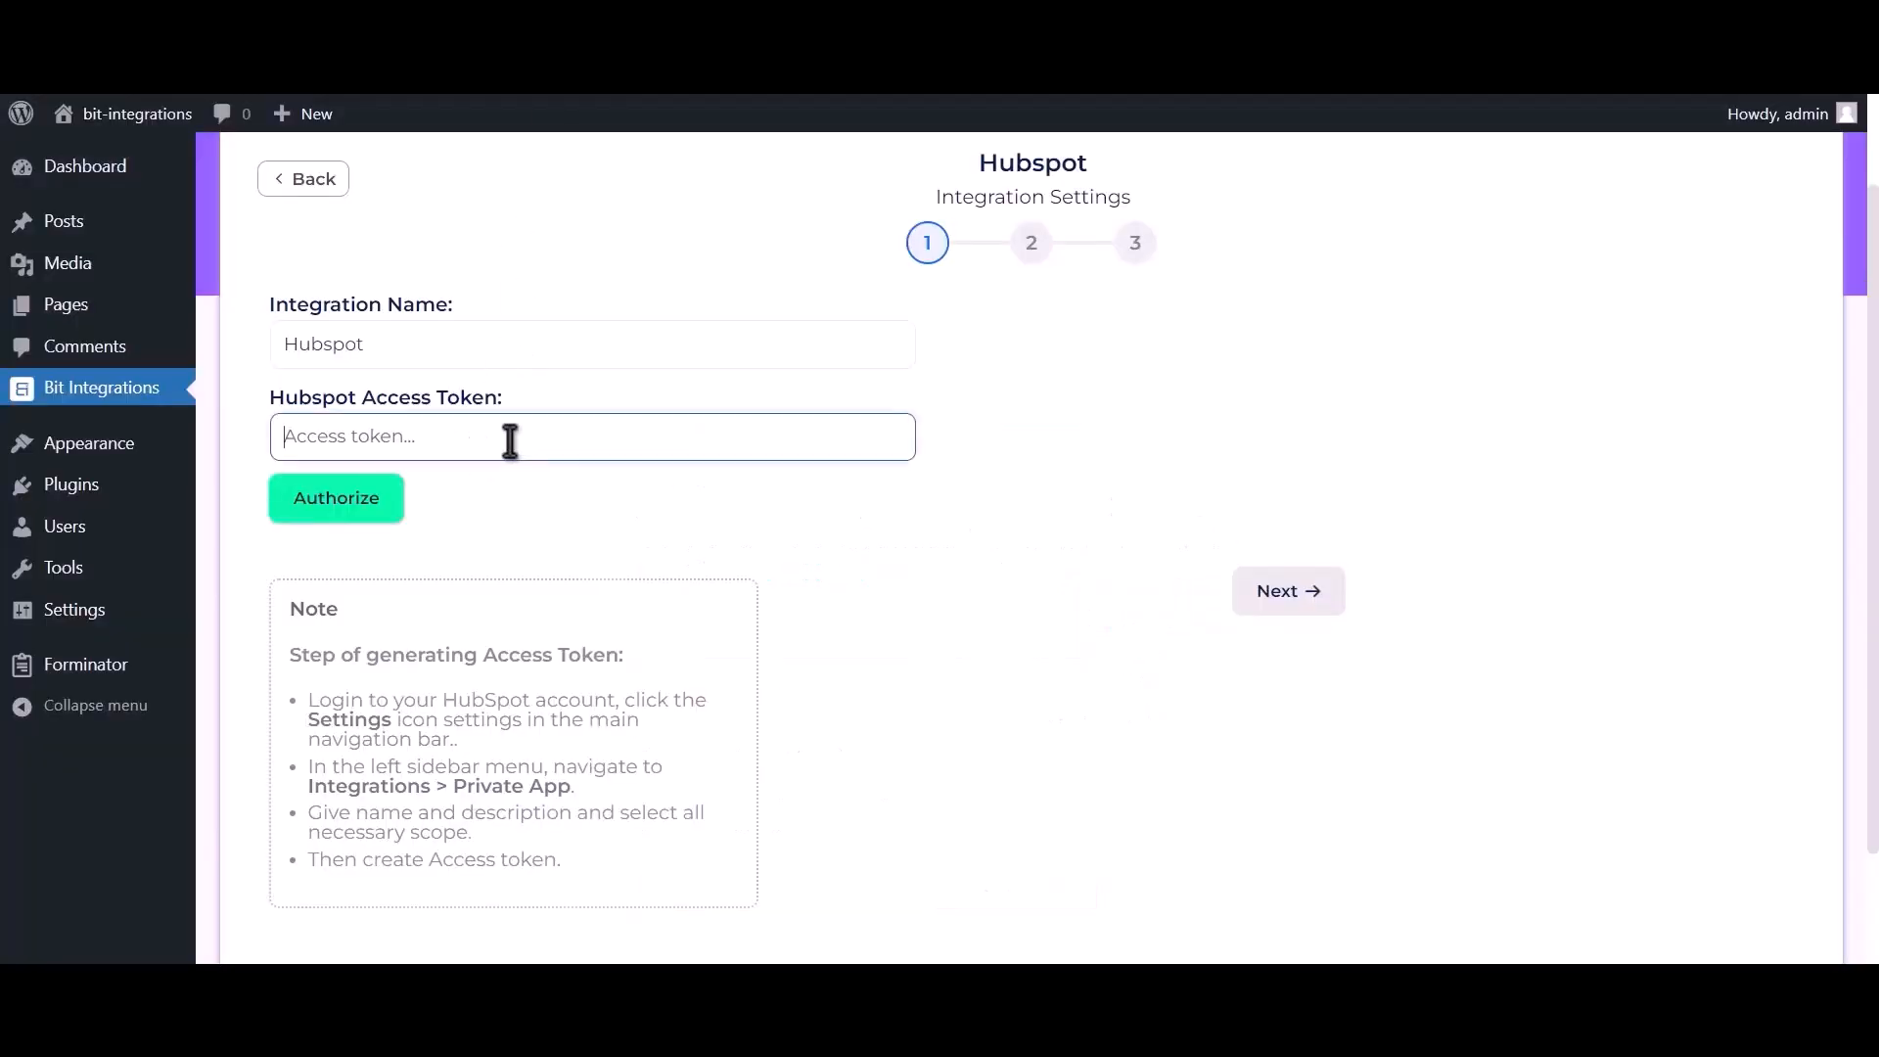
{"action": "key", "text": "ctrl+v"}
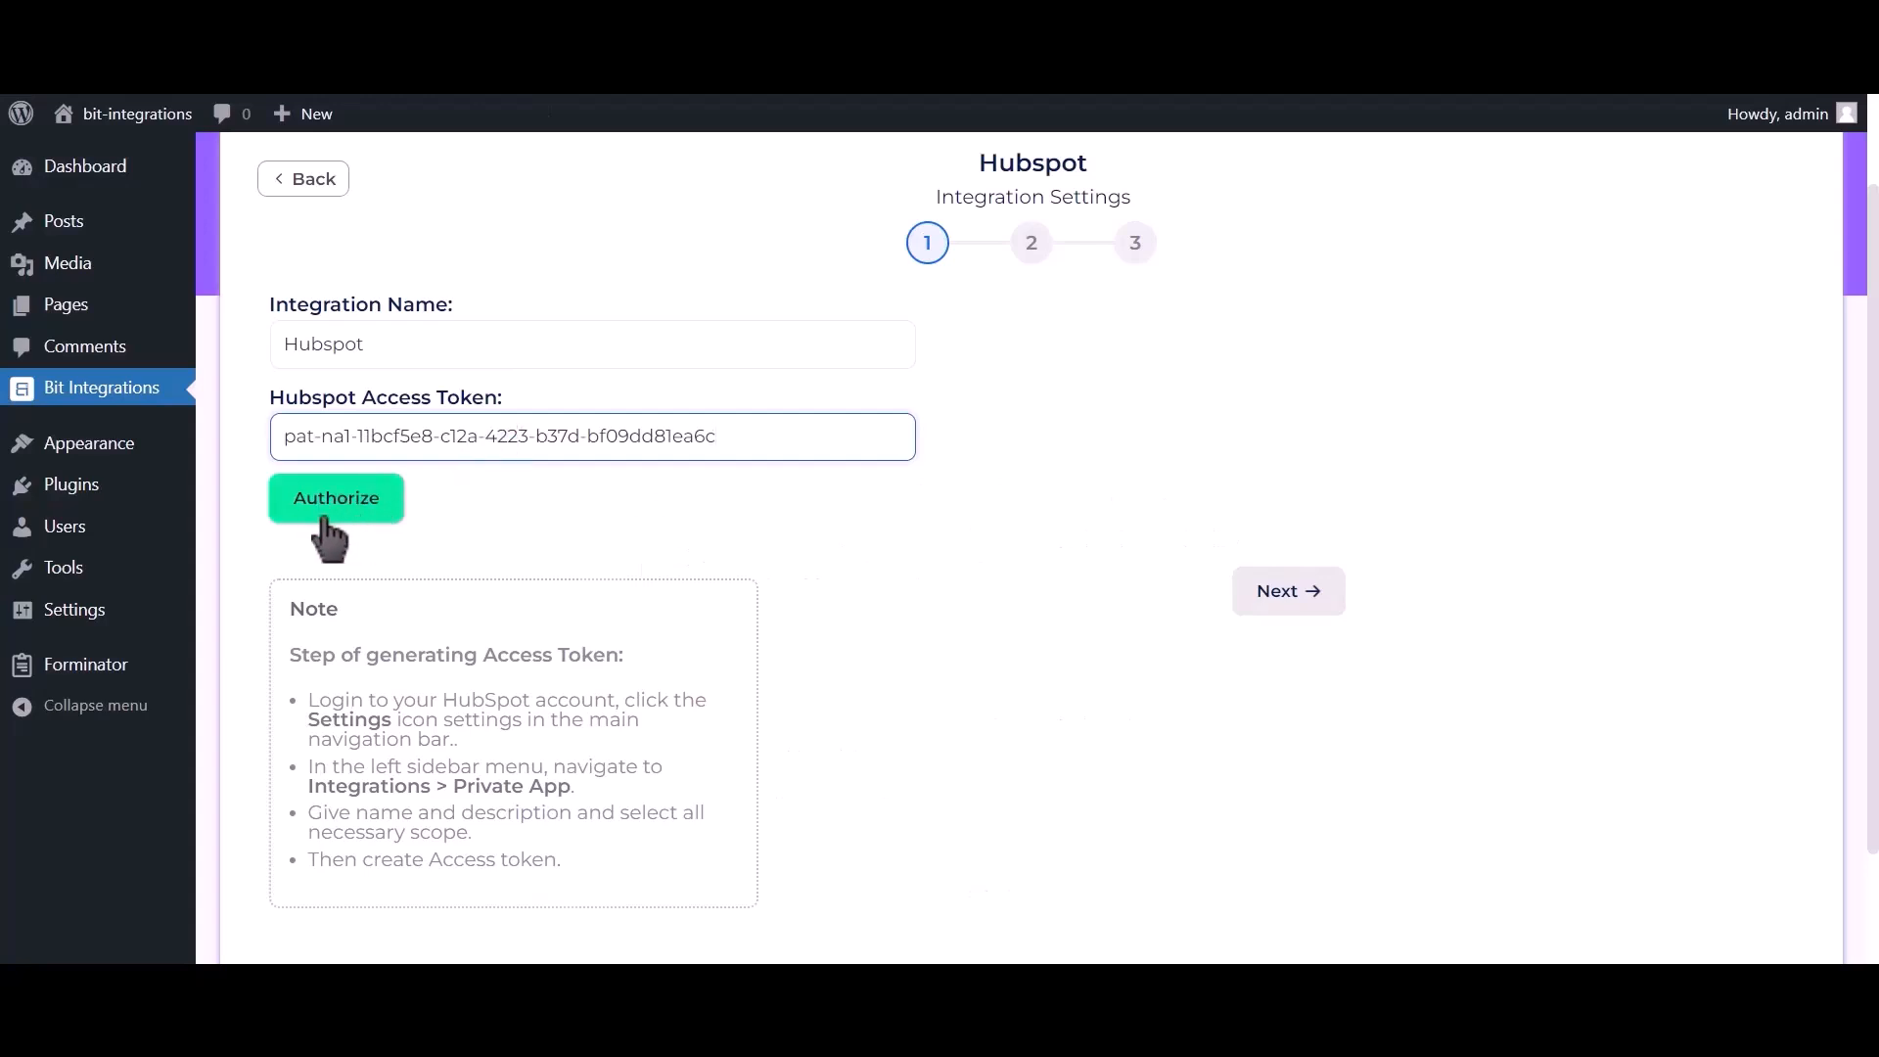
{"action": "left_click", "coordinate": [362, 514]}
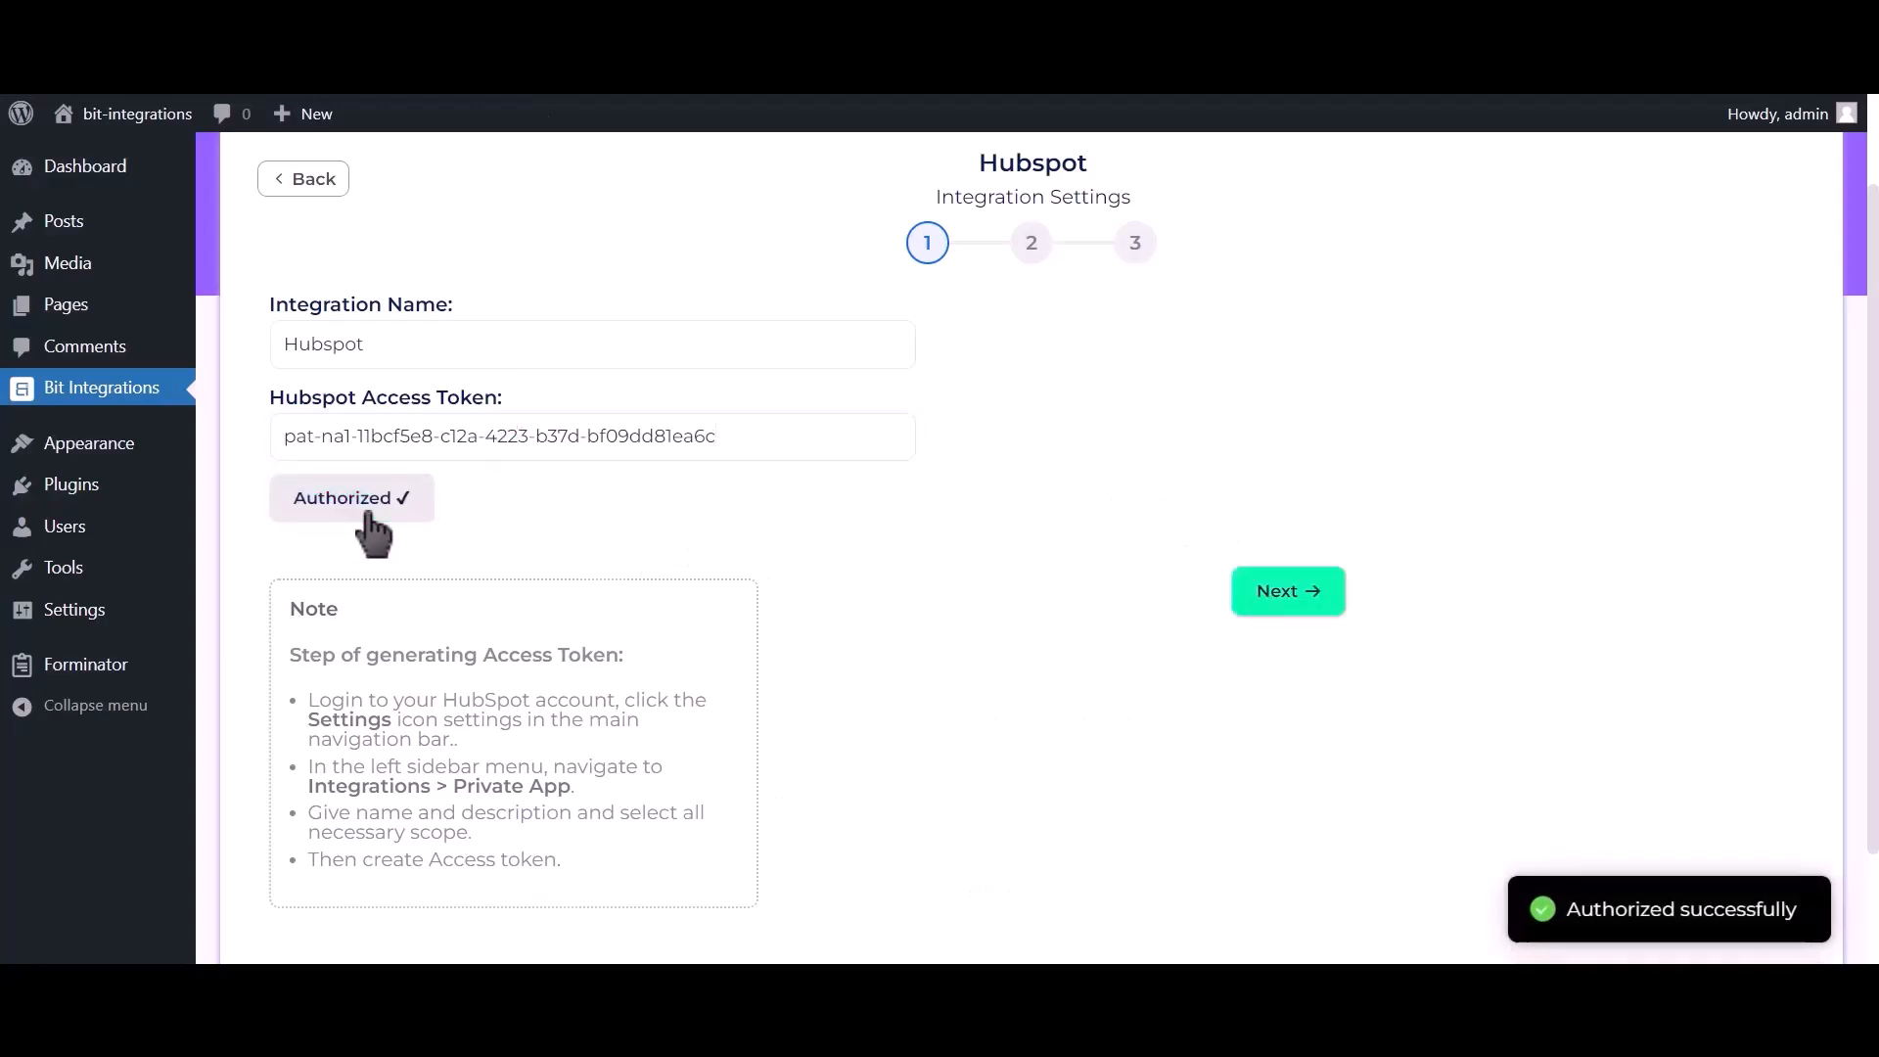
{"action": "left_click_drag", "start_coordinate": [1558, 910], "coordinate": [1822, 934]}
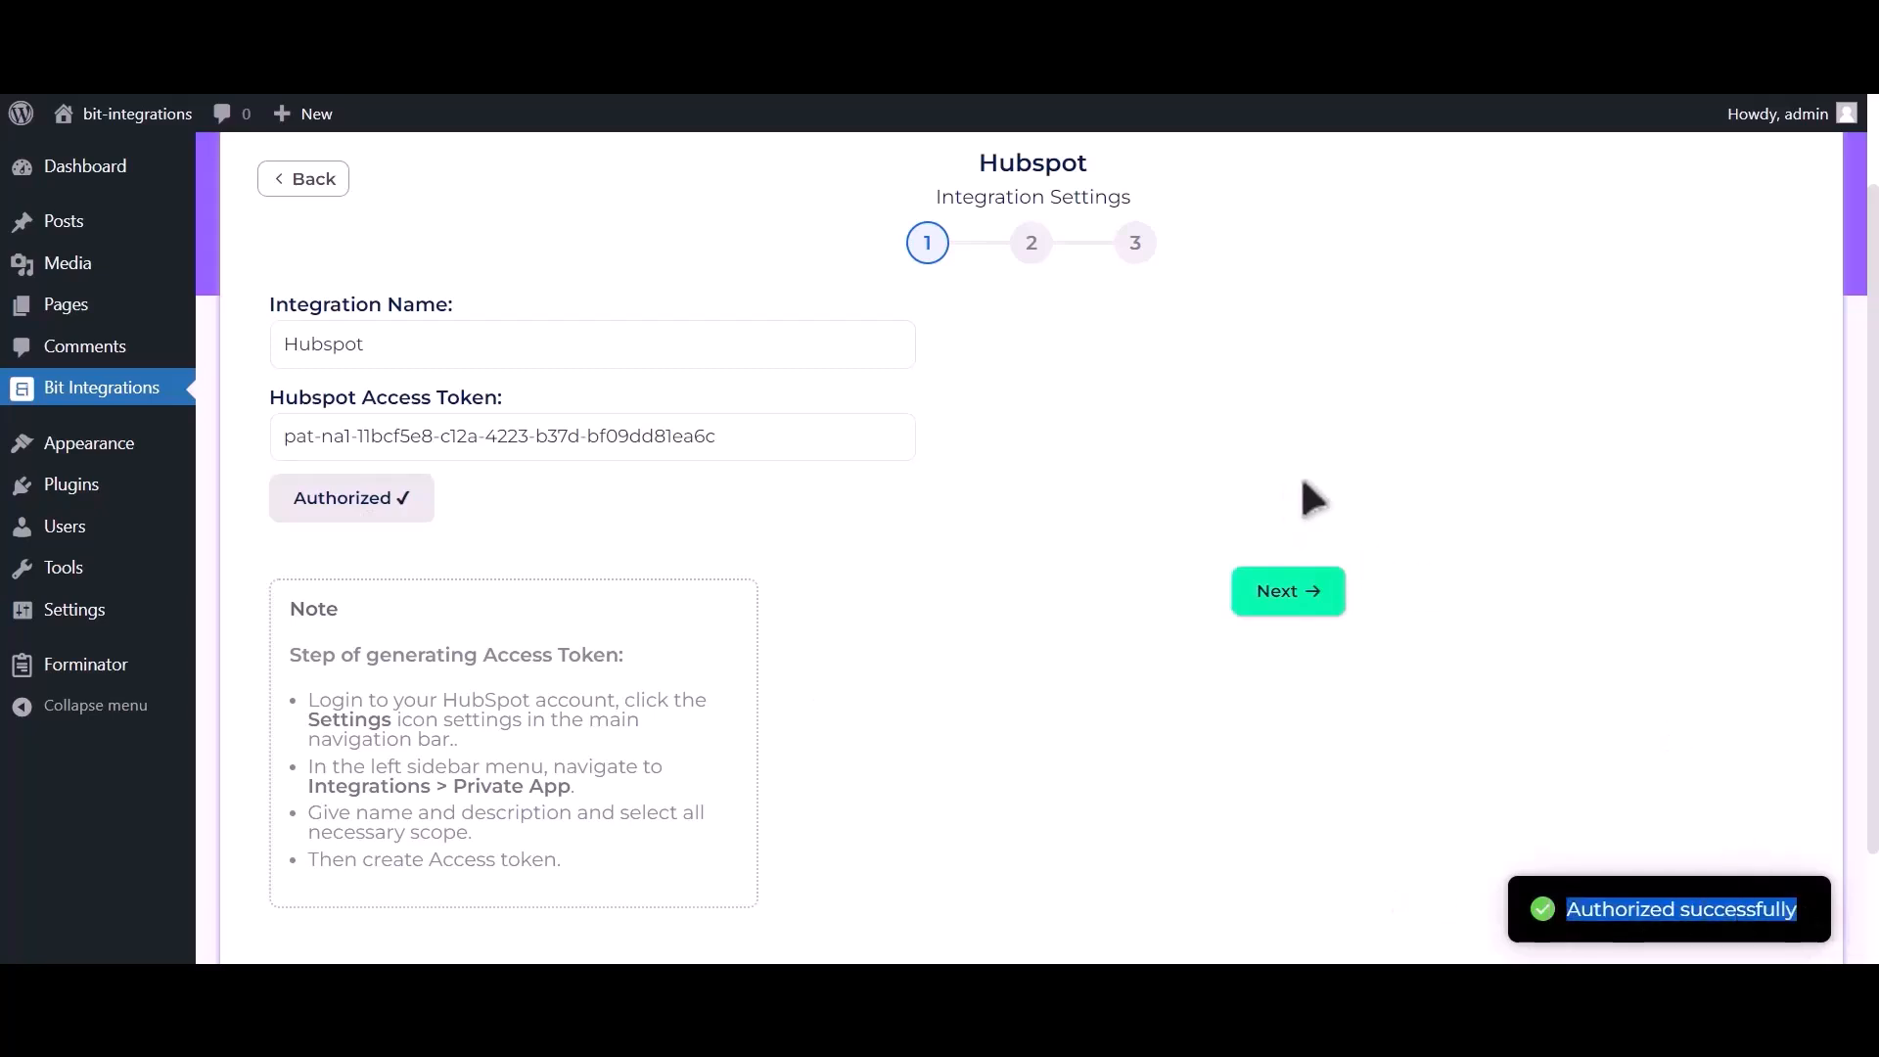
{"action": "left_click", "coordinate": [1311, 616]}
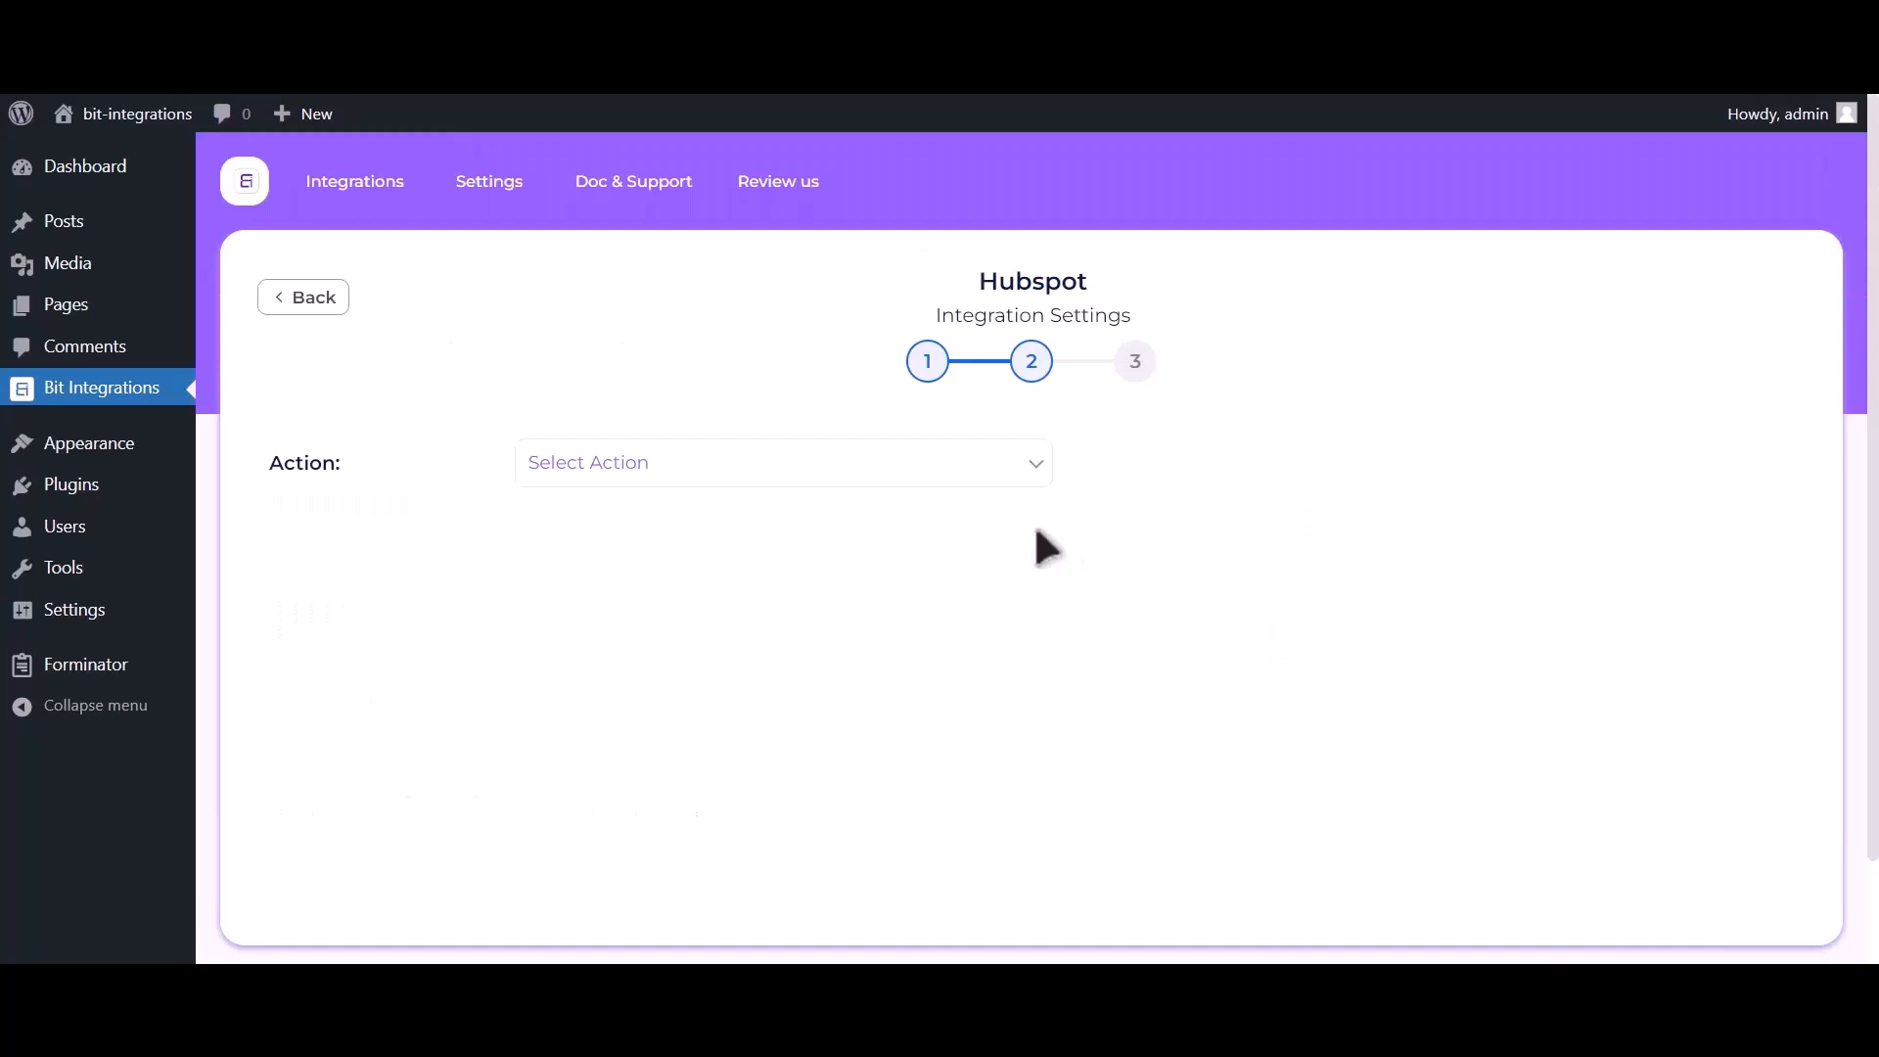
Set the action to Create Contact and map Email Address-1, plus Name-1 to First Name.
{"action": "left_click", "coordinate": [947, 479]}
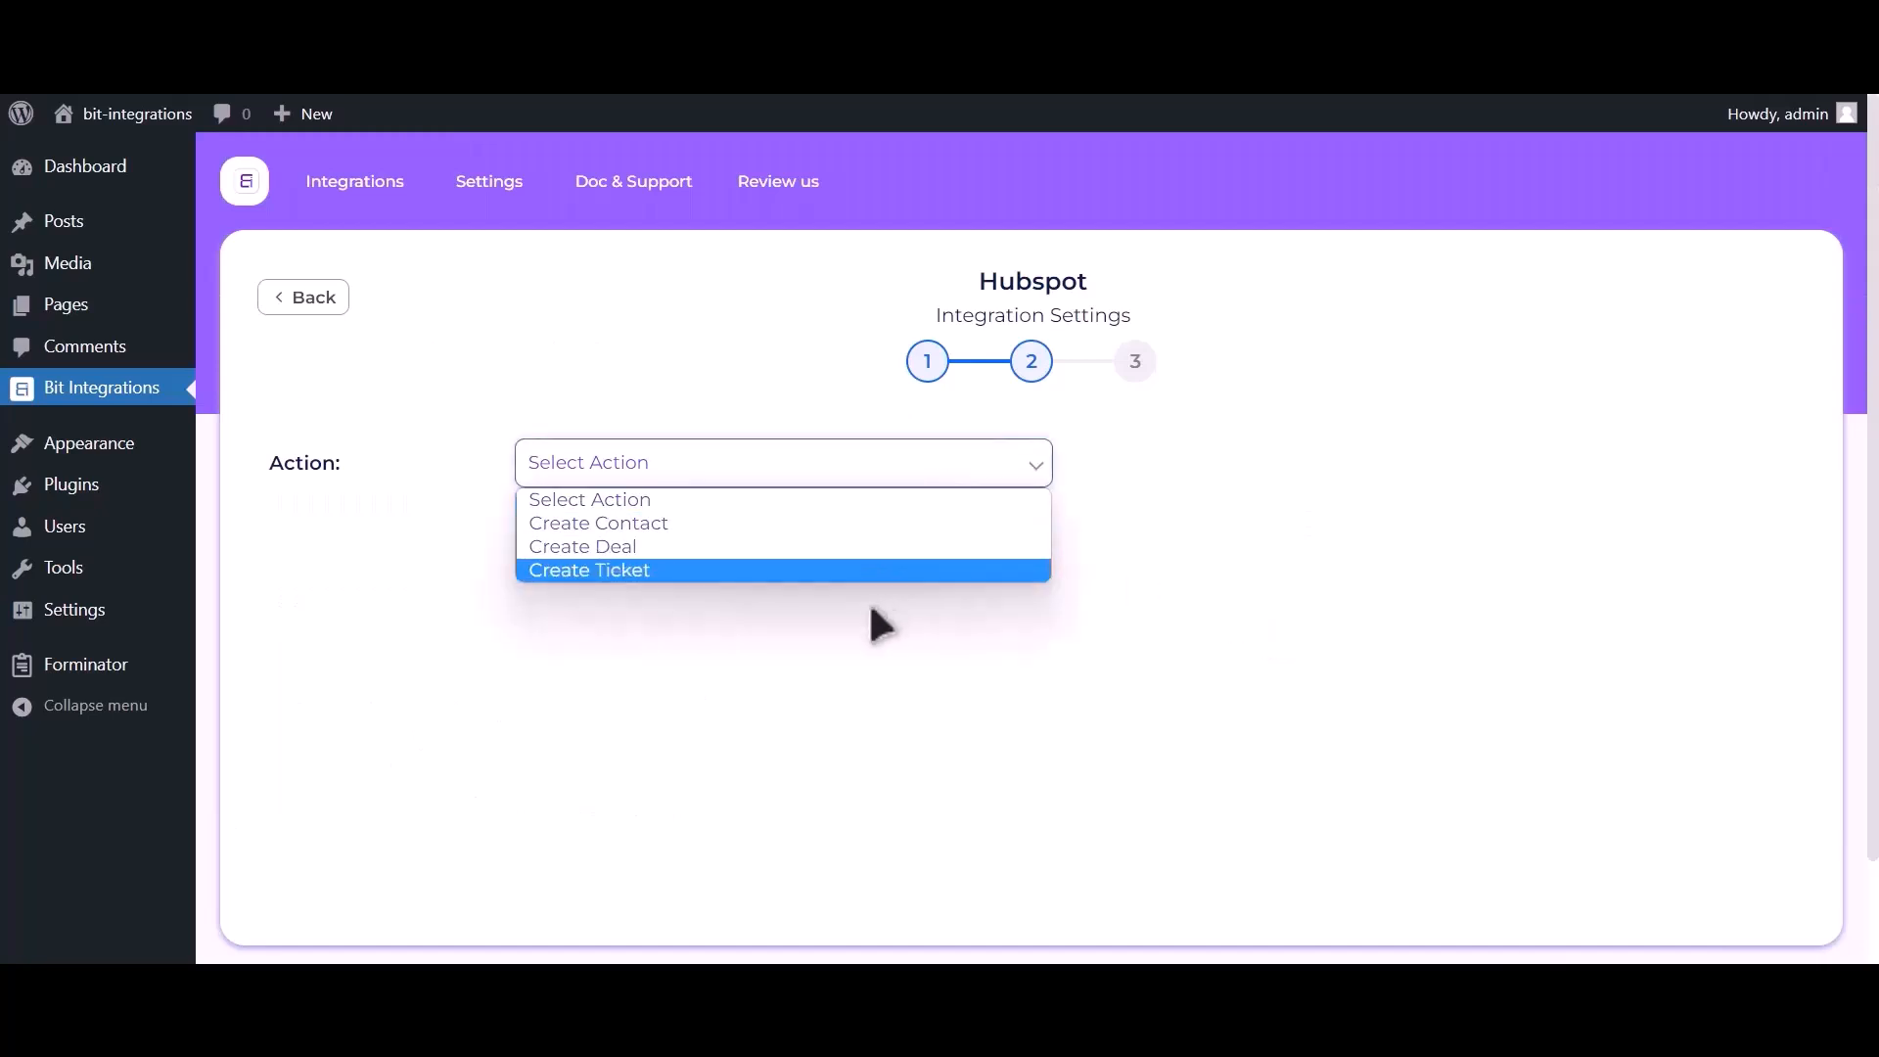
{"action": "left_click", "coordinate": [879, 521]}
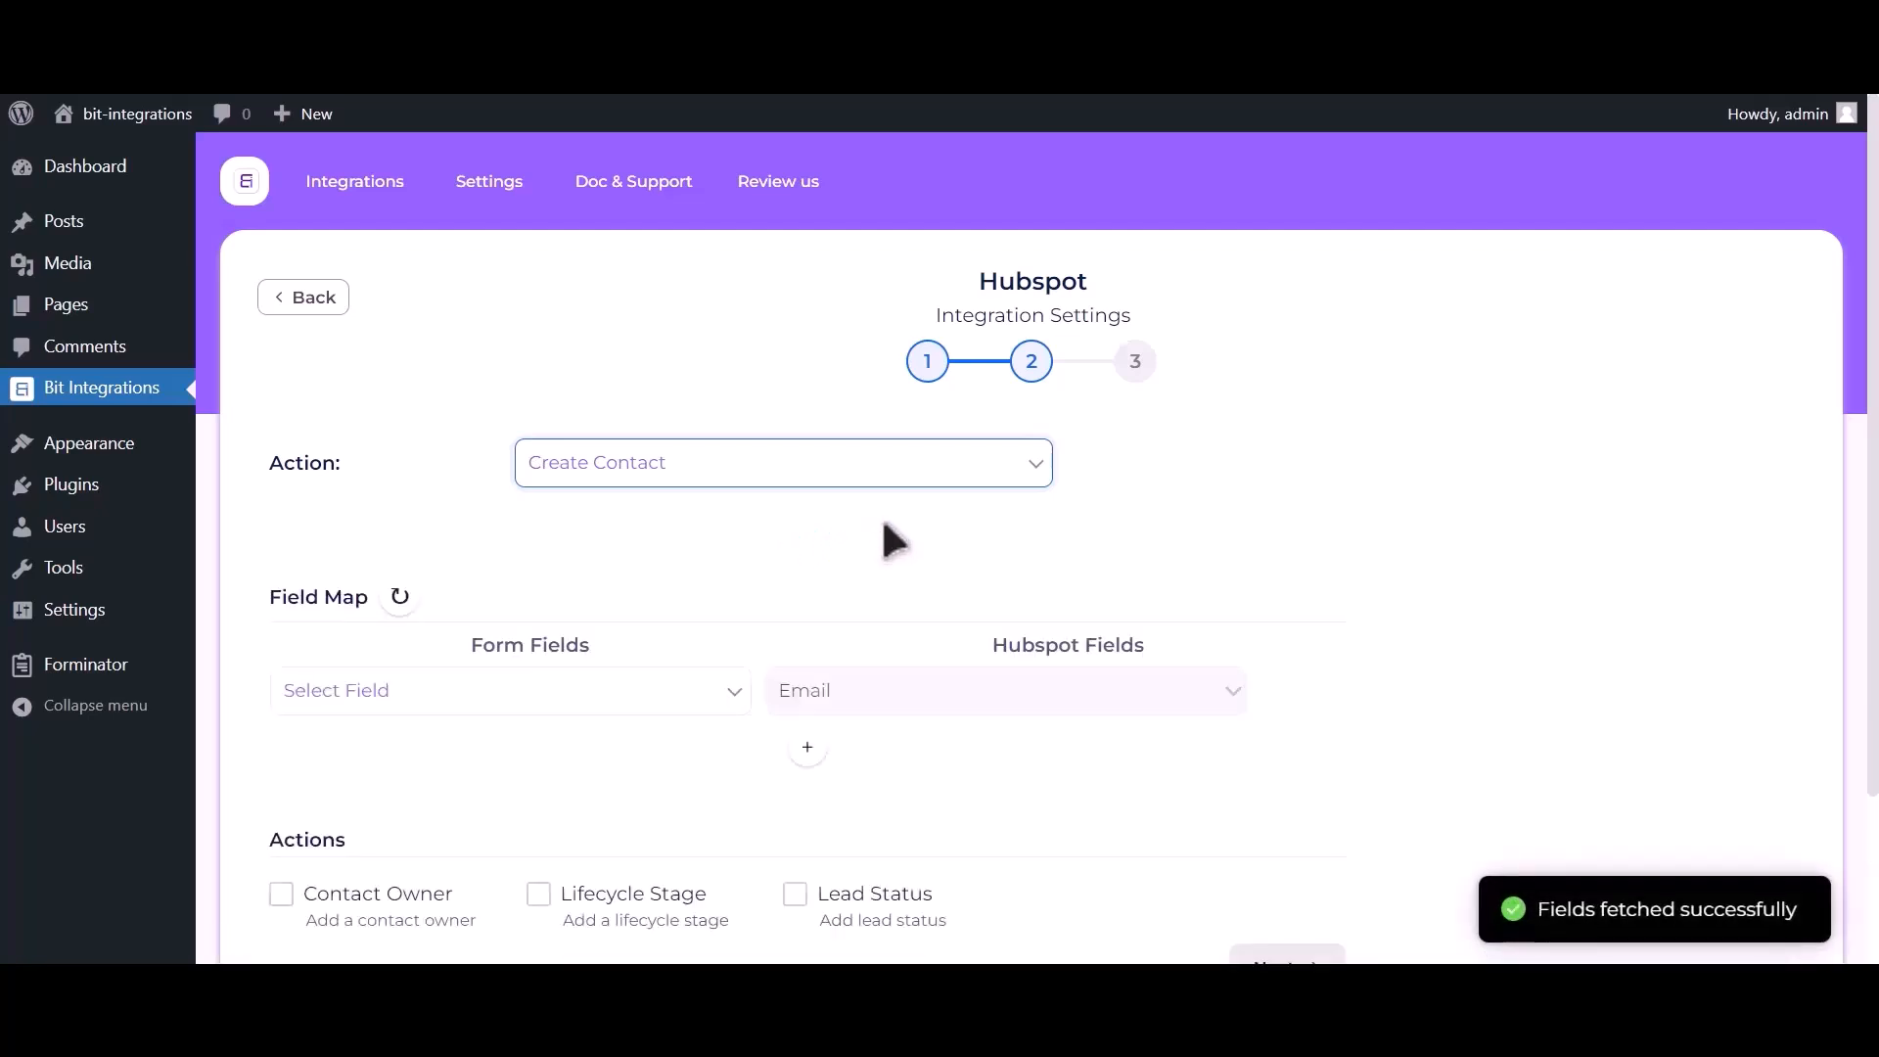
{"action": "left_click", "coordinate": [404, 702]}
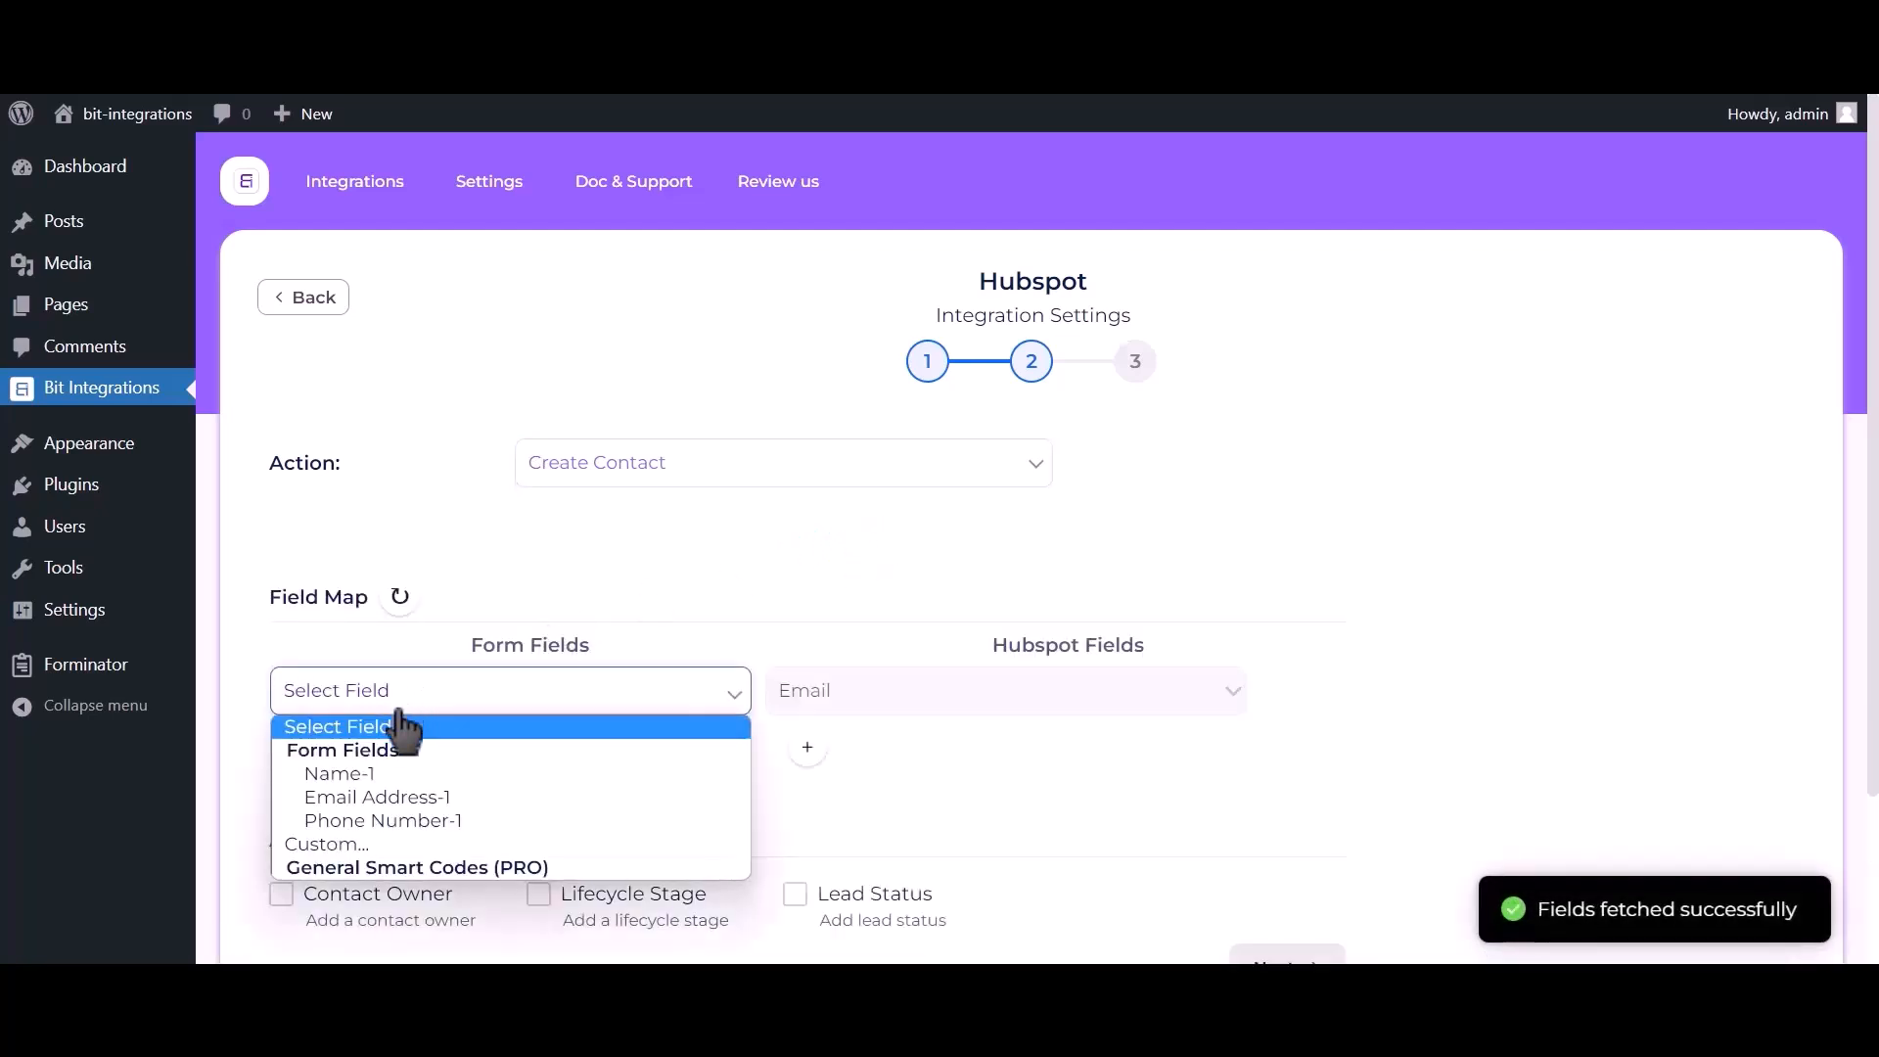
{"action": "left_click", "coordinate": [395, 794]}
{"action": "left_click", "coordinate": [809, 754]}
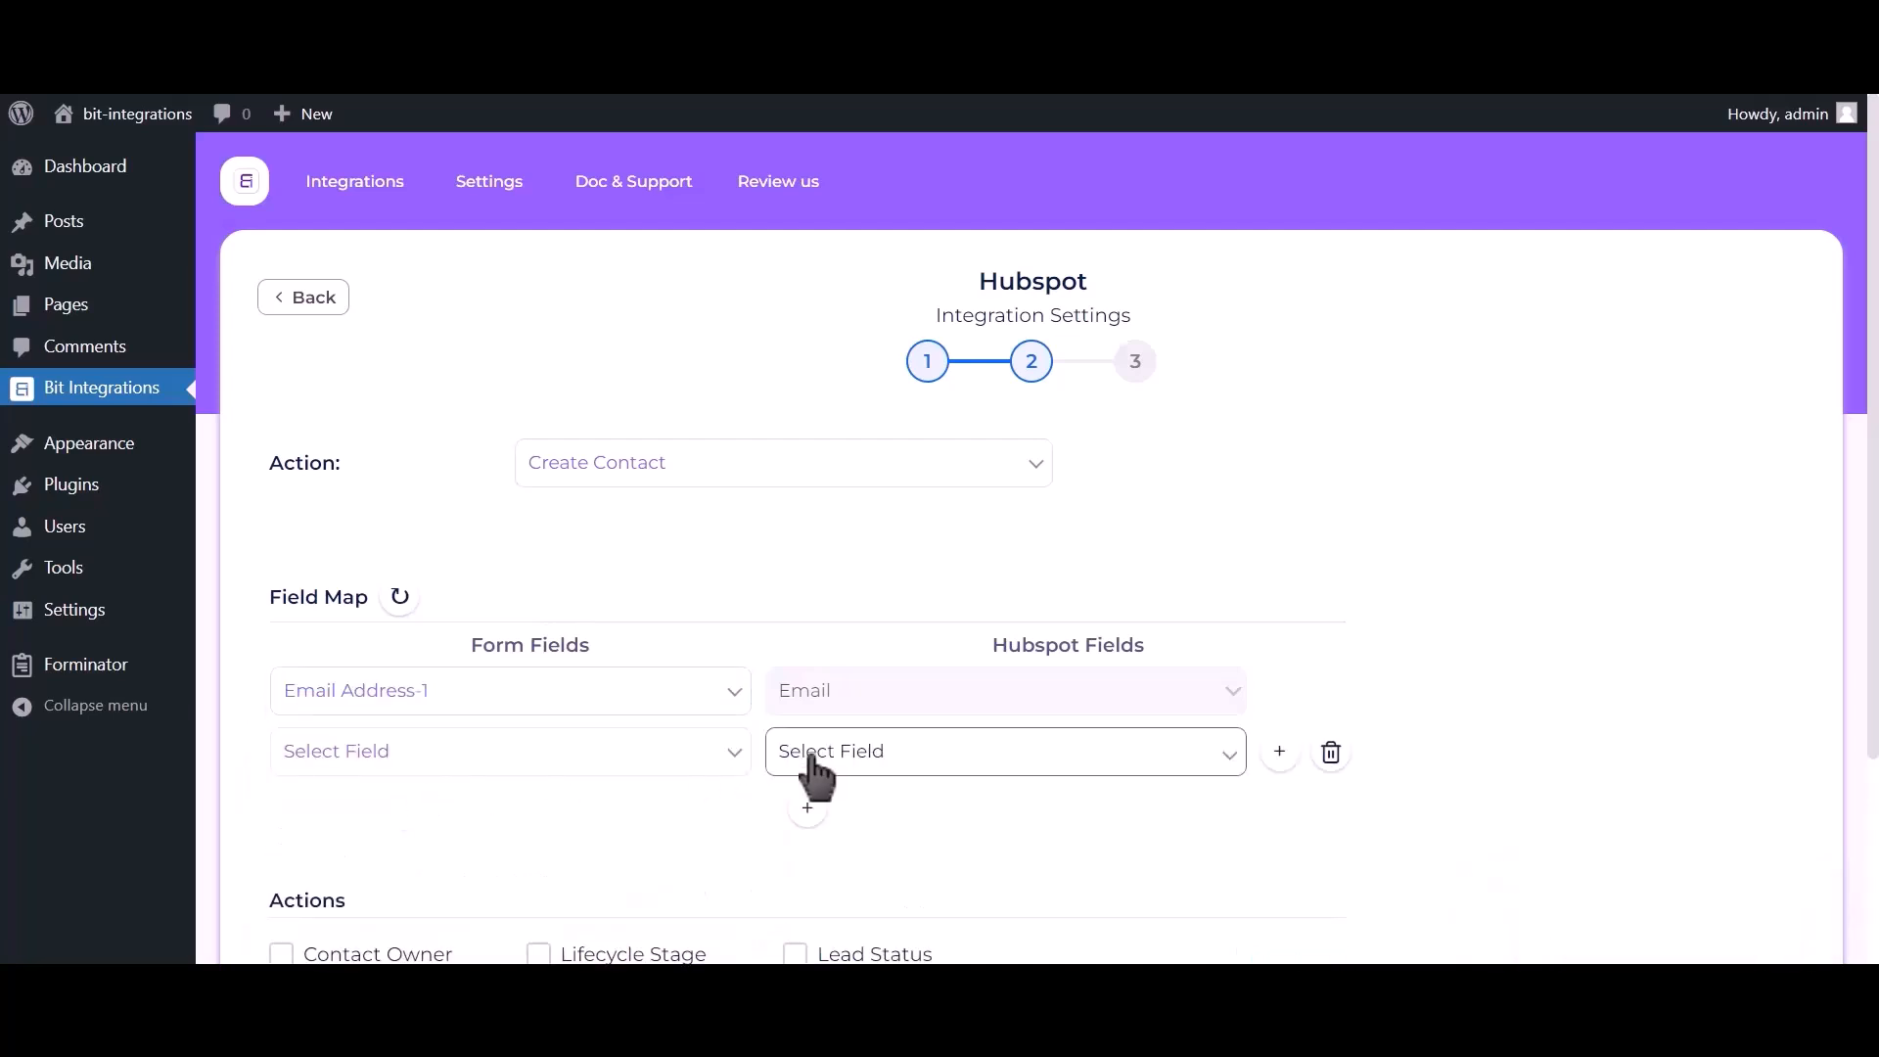
{"action": "left_click", "coordinate": [495, 765]}
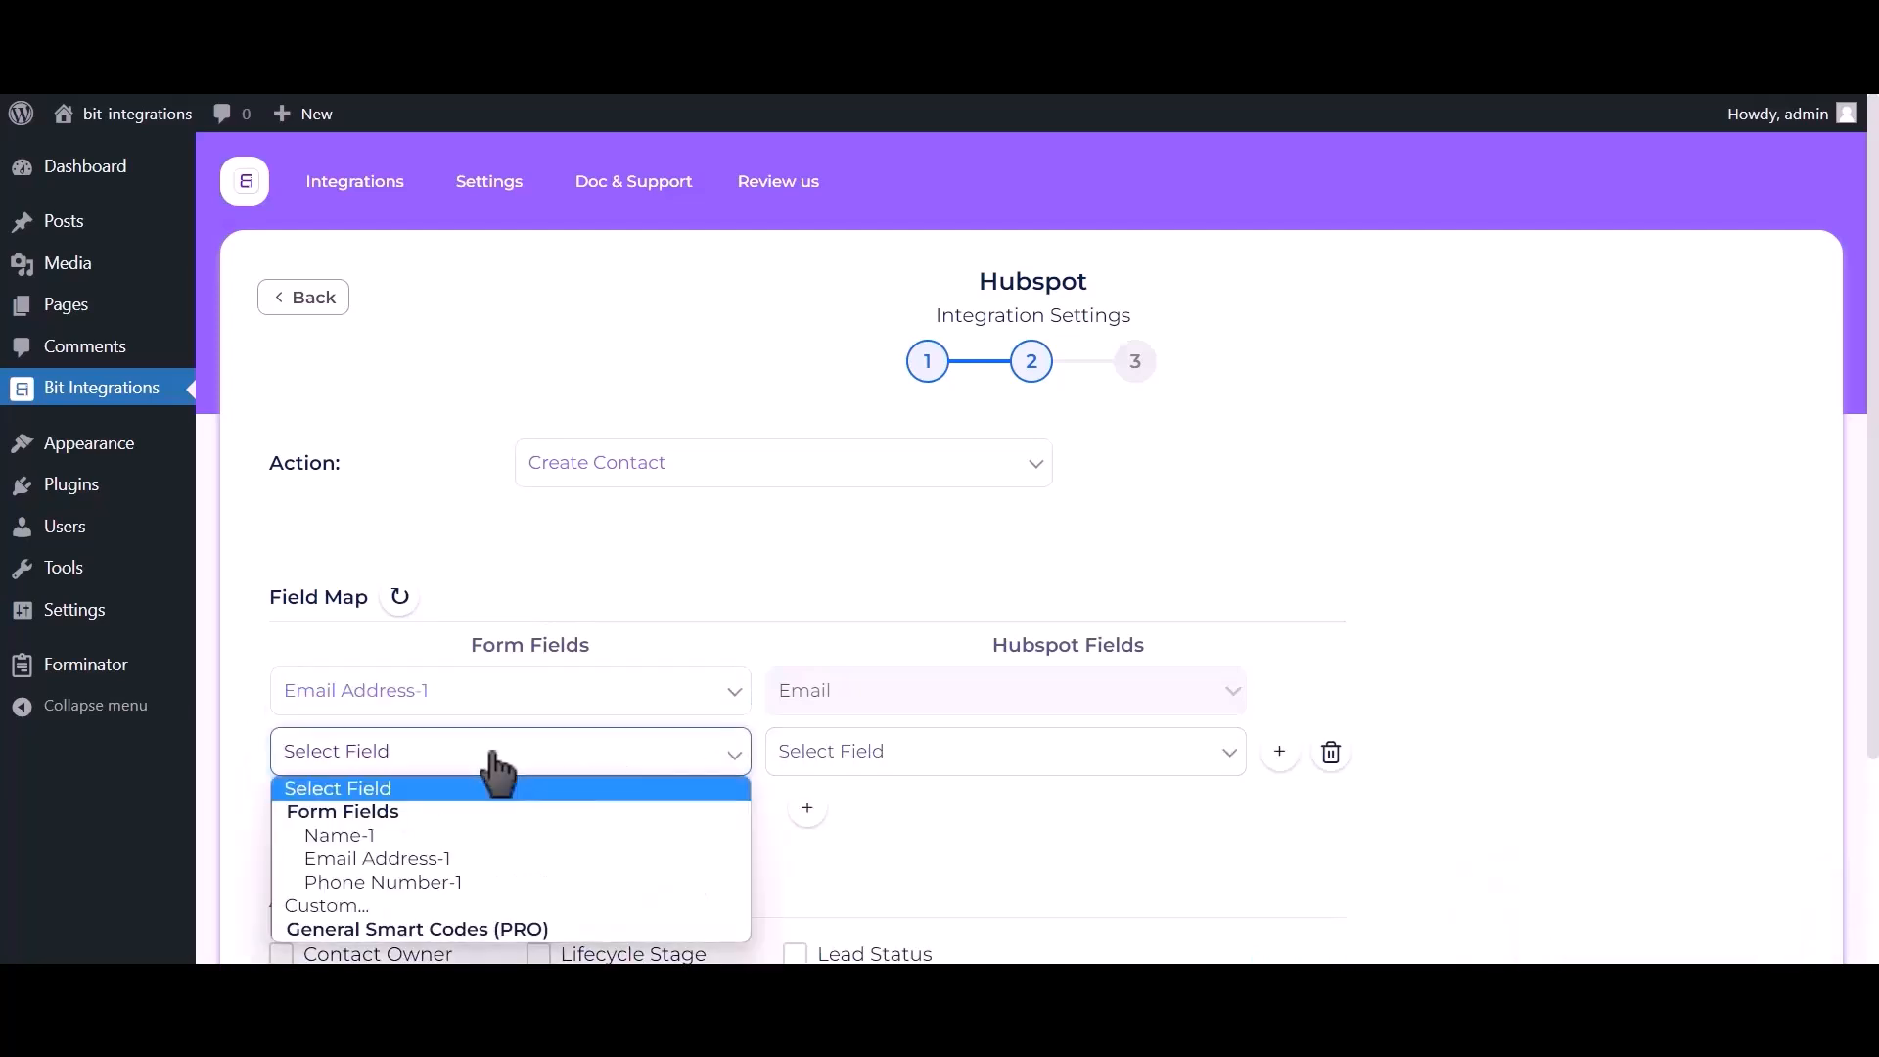
{"action": "left_click", "coordinate": [454, 835]}
{"action": "left_click", "coordinate": [986, 765]}
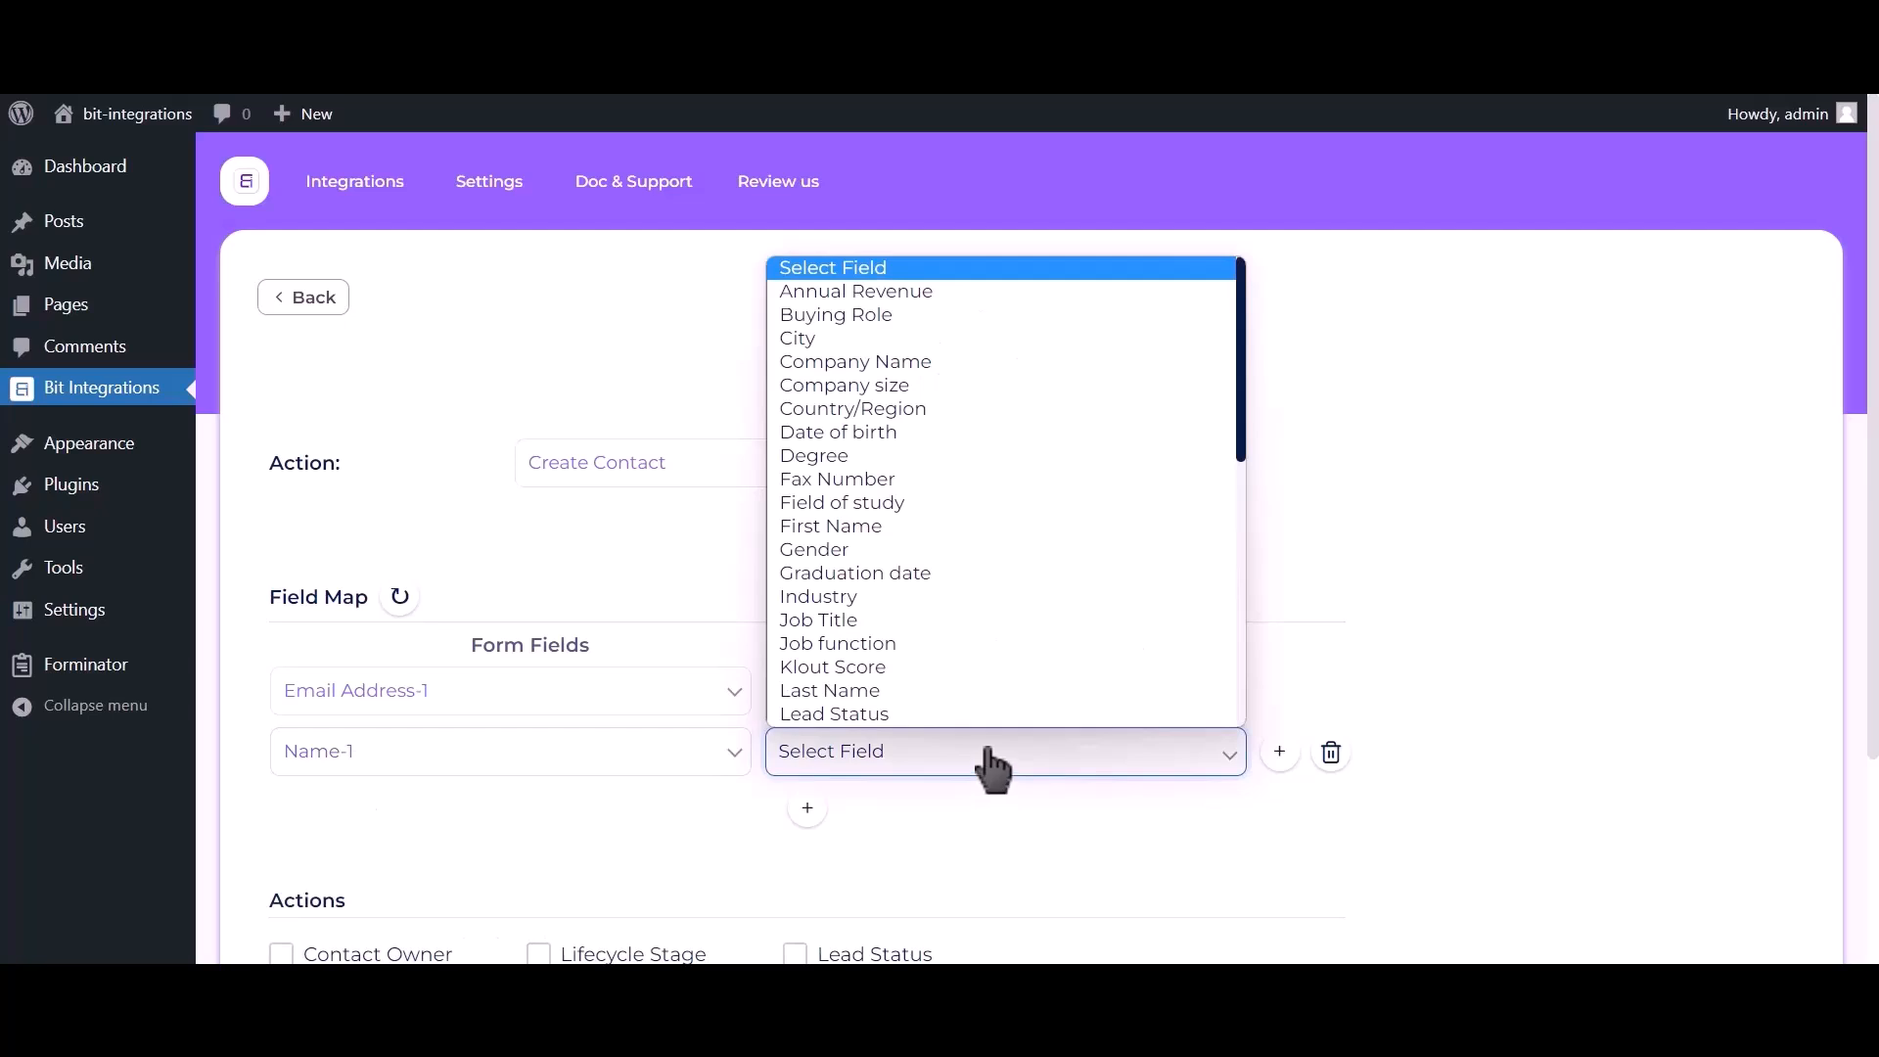
{"action": "left_click", "coordinate": [863, 526]}
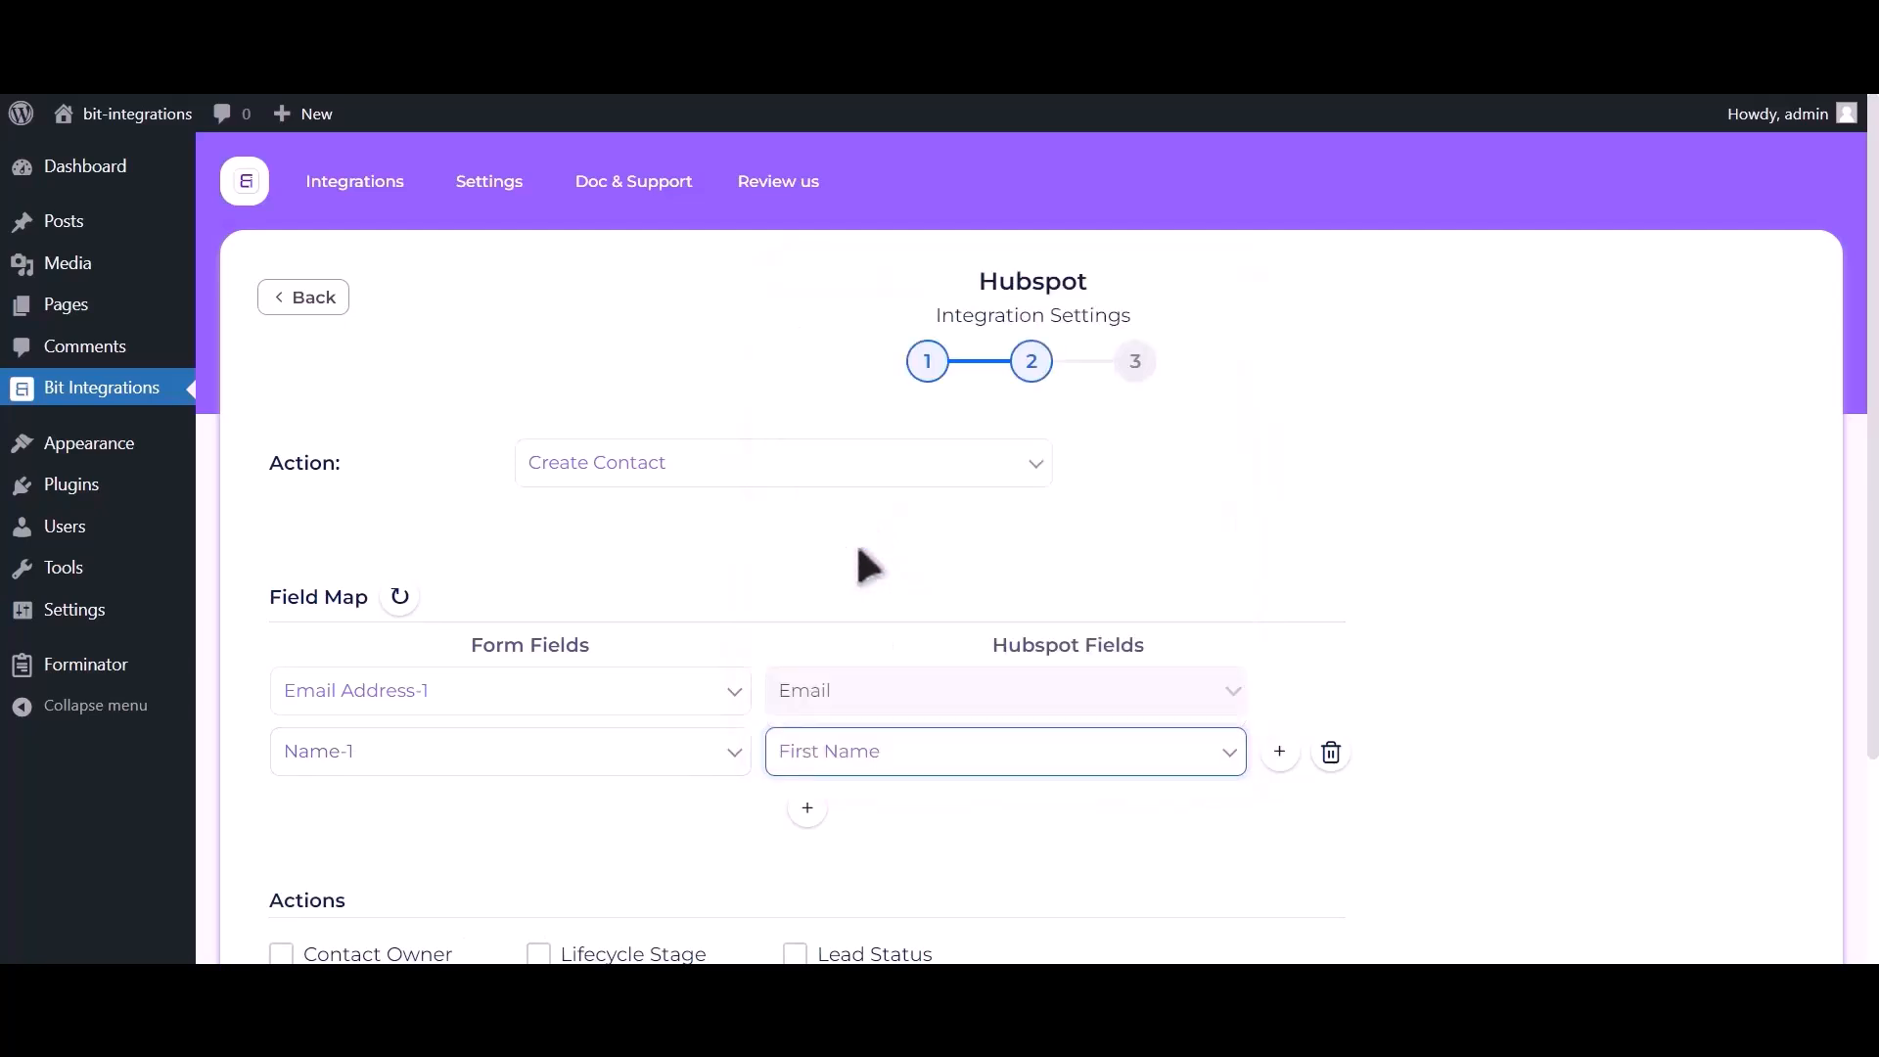
Map Phone Number-1 to HubSpot Phone Number, then finish and save the integration.
{"action": "left_click", "coordinate": [807, 808]}
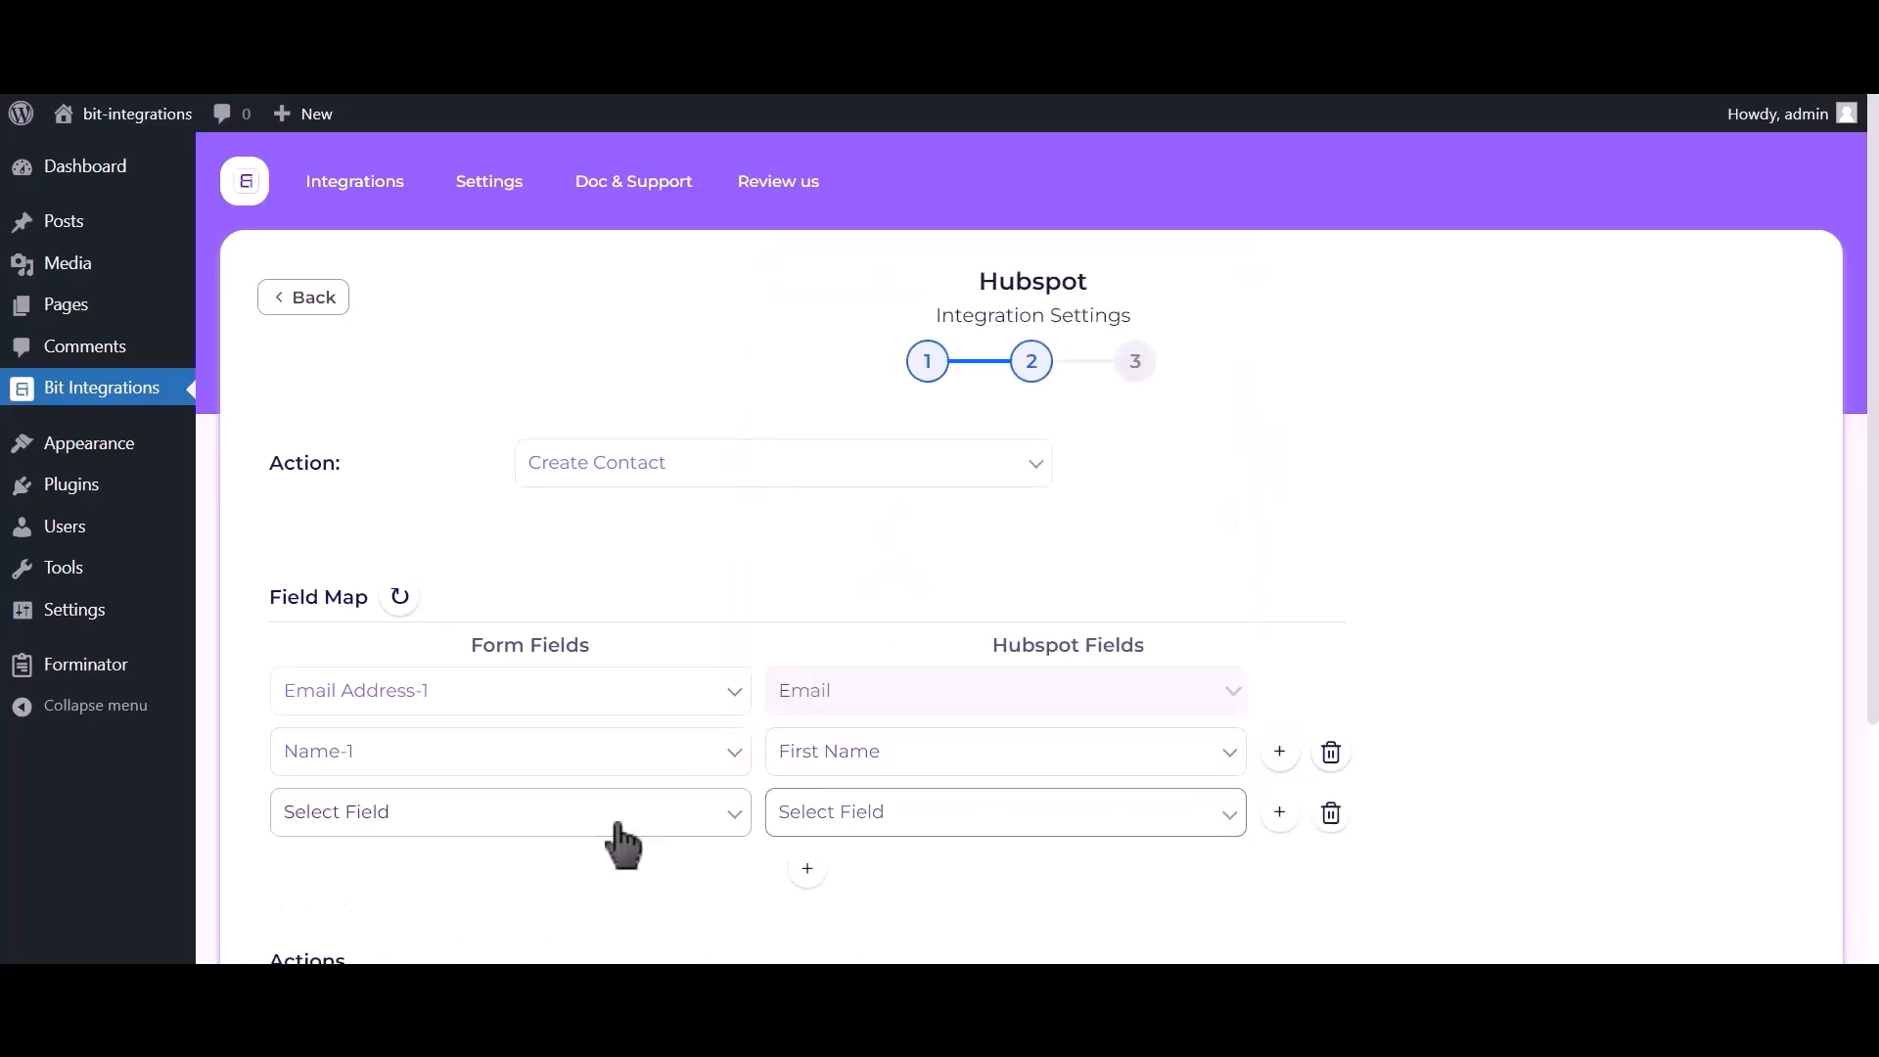
{"action": "left_click", "coordinate": [492, 830]}
{"action": "left_click", "coordinate": [454, 726]}
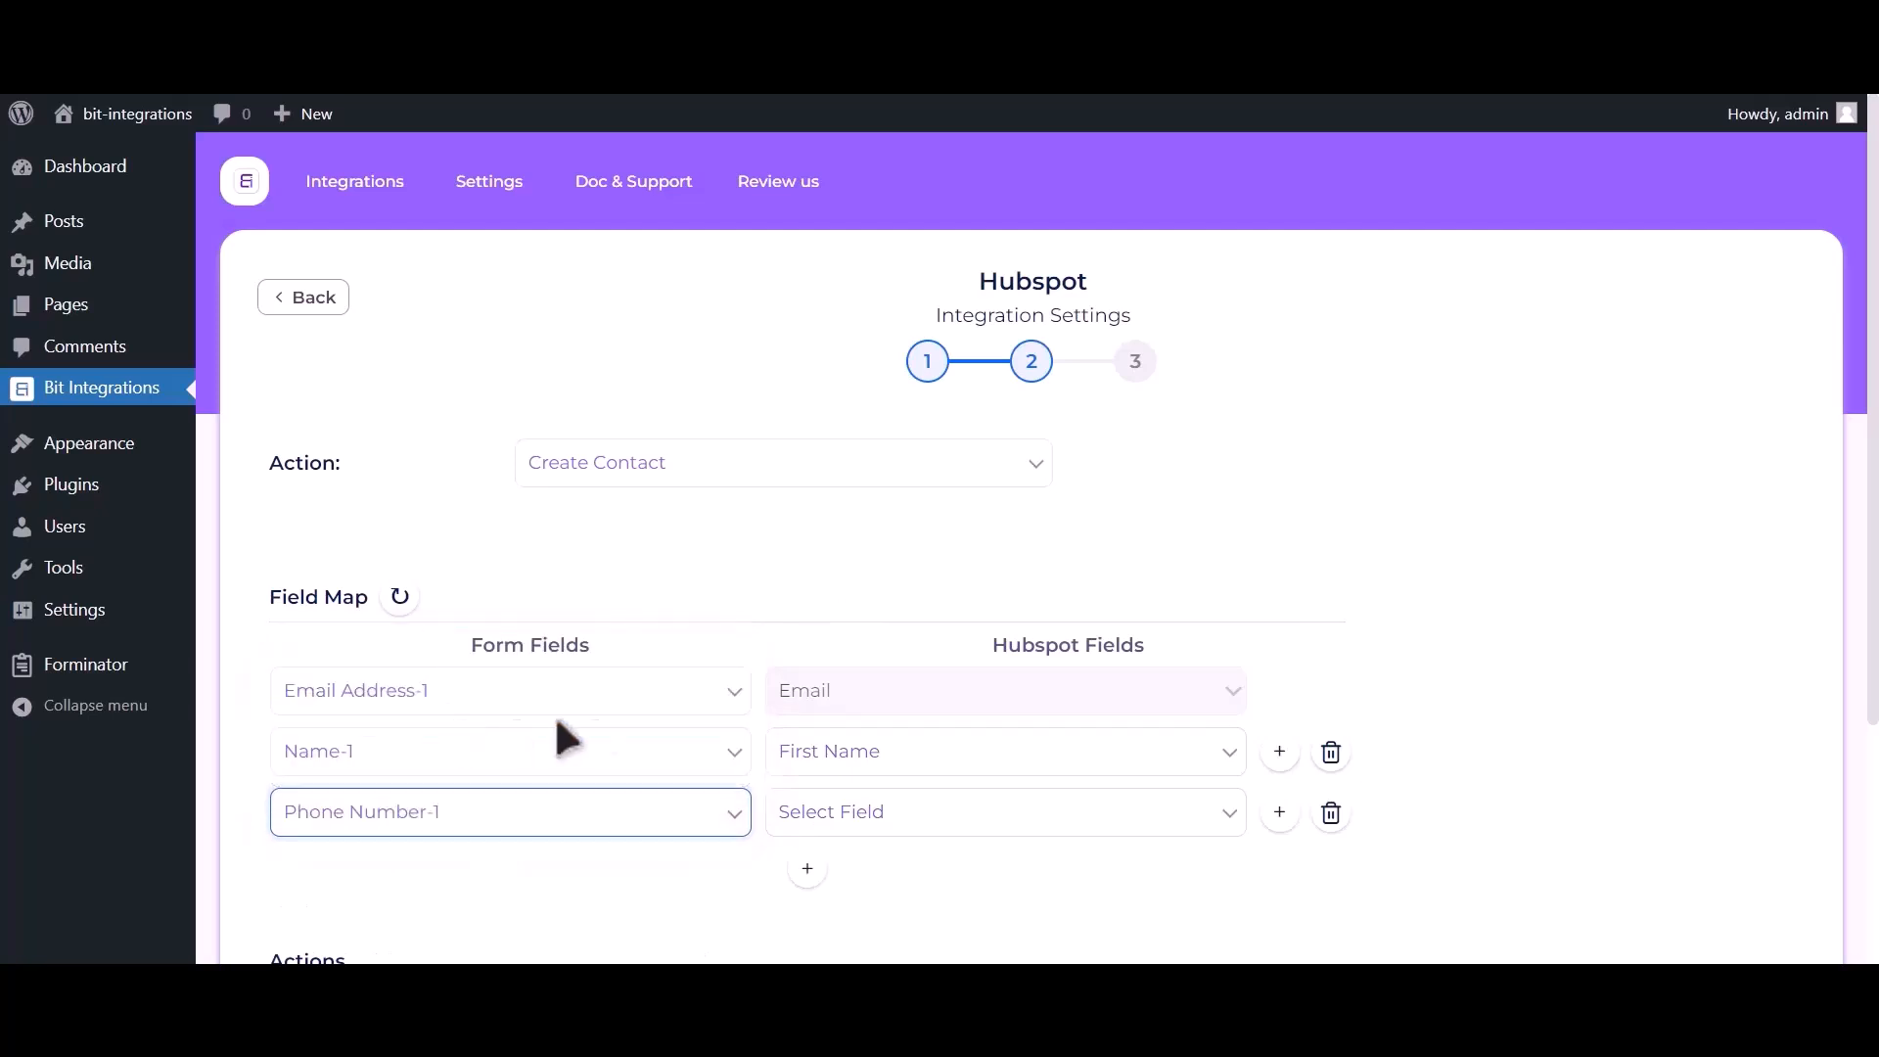
{"action": "left_click", "coordinate": [902, 826]}
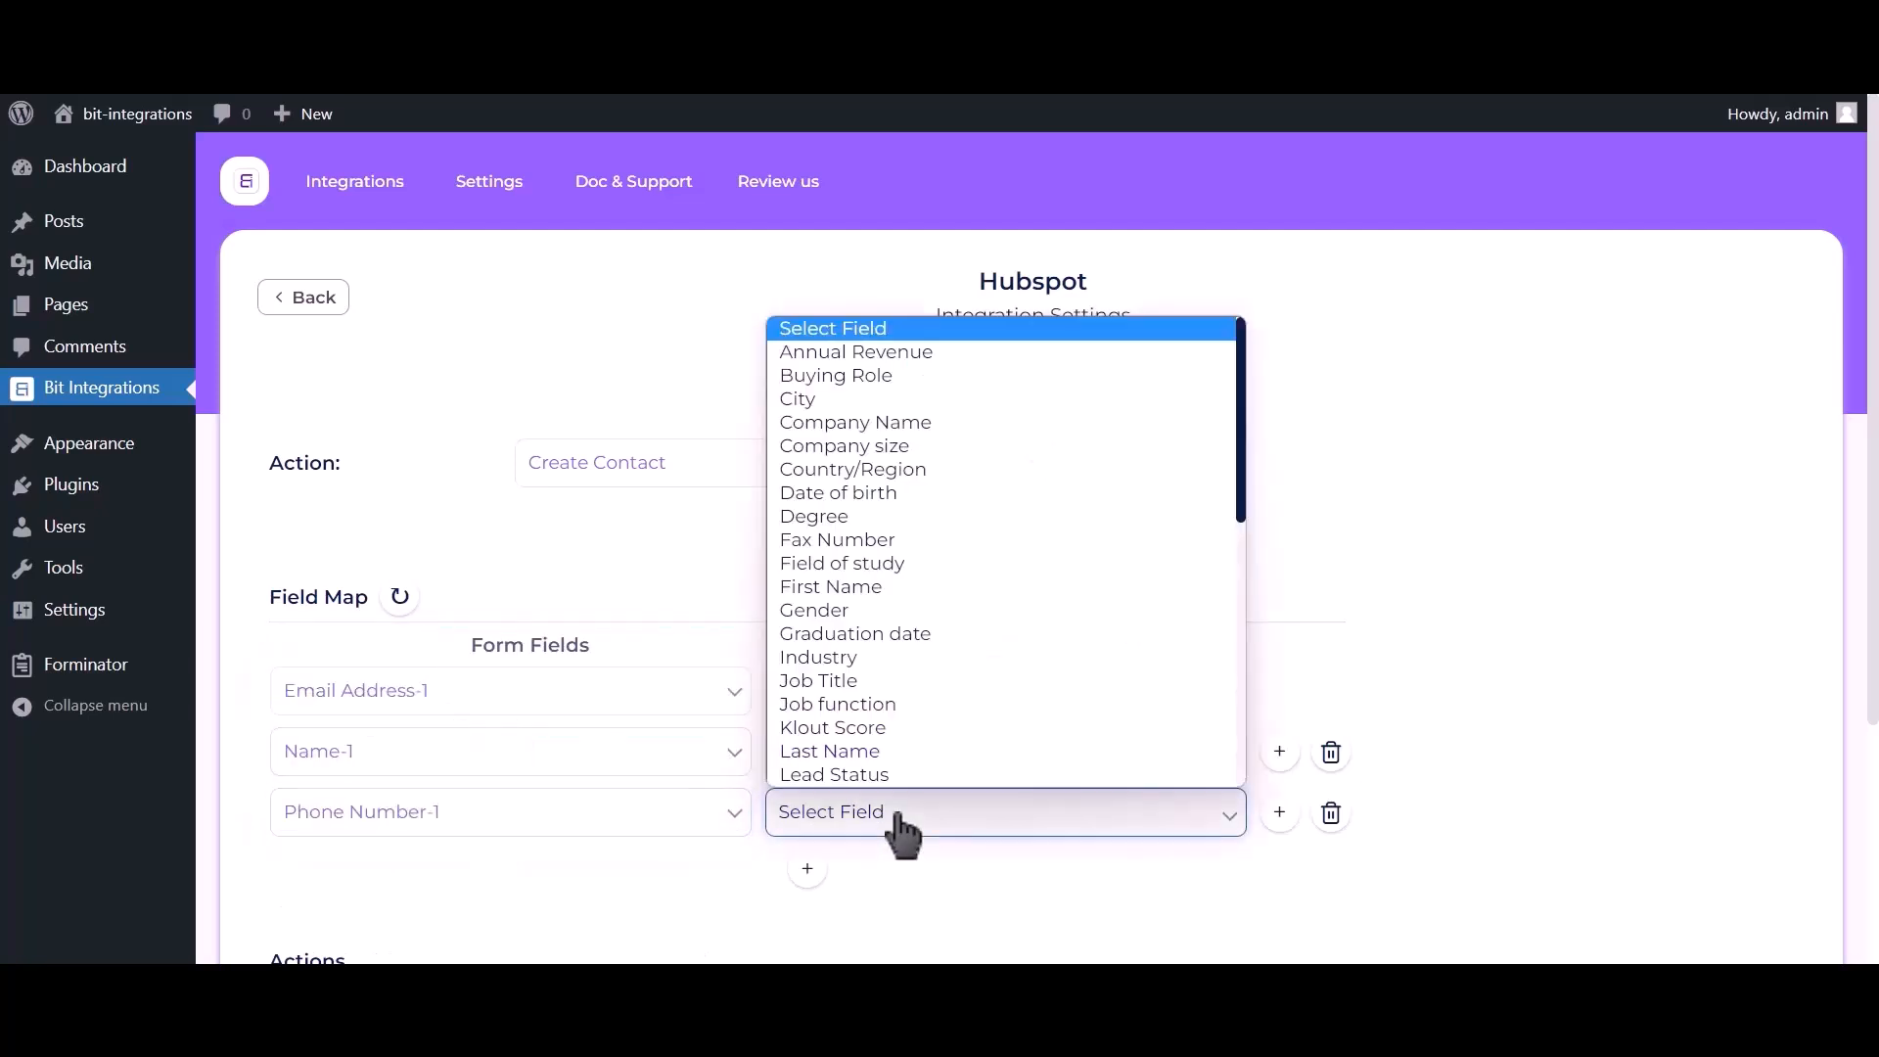
{"action": "key", "text": "p"}
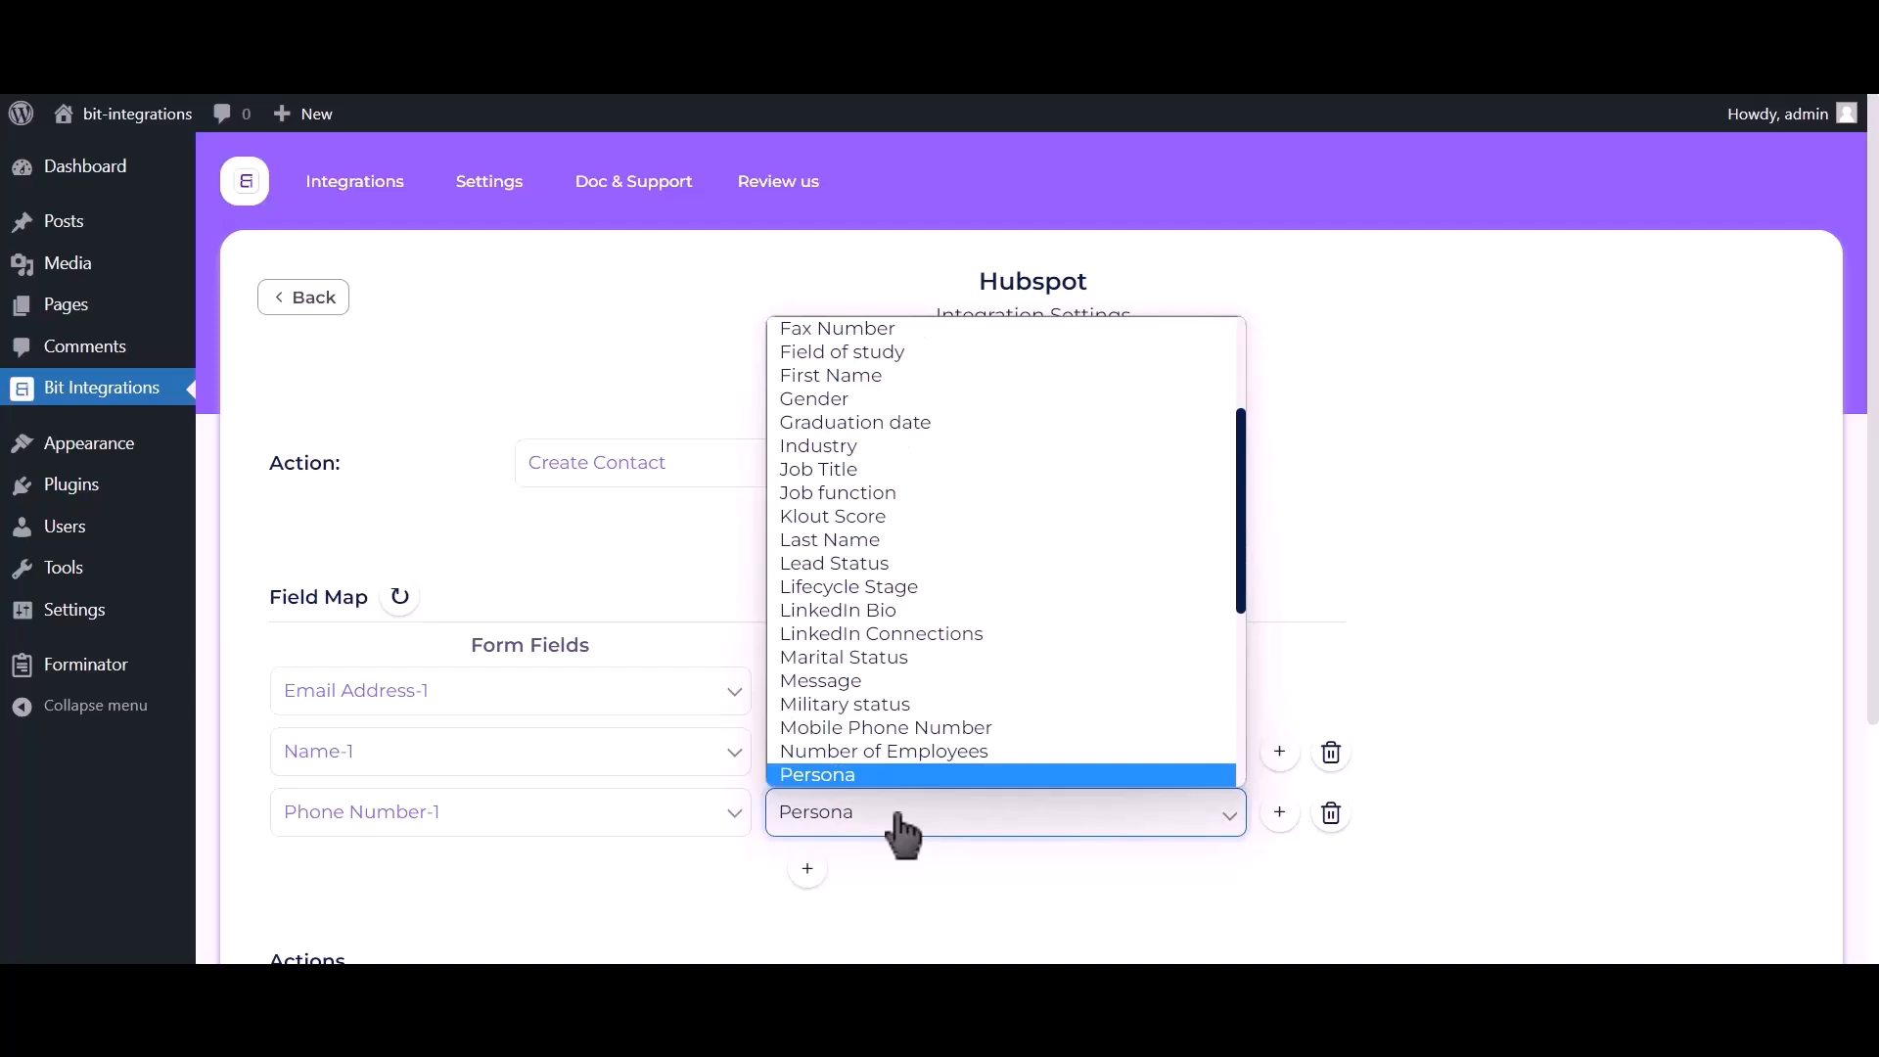
{"action": "key", "text": "Down"}
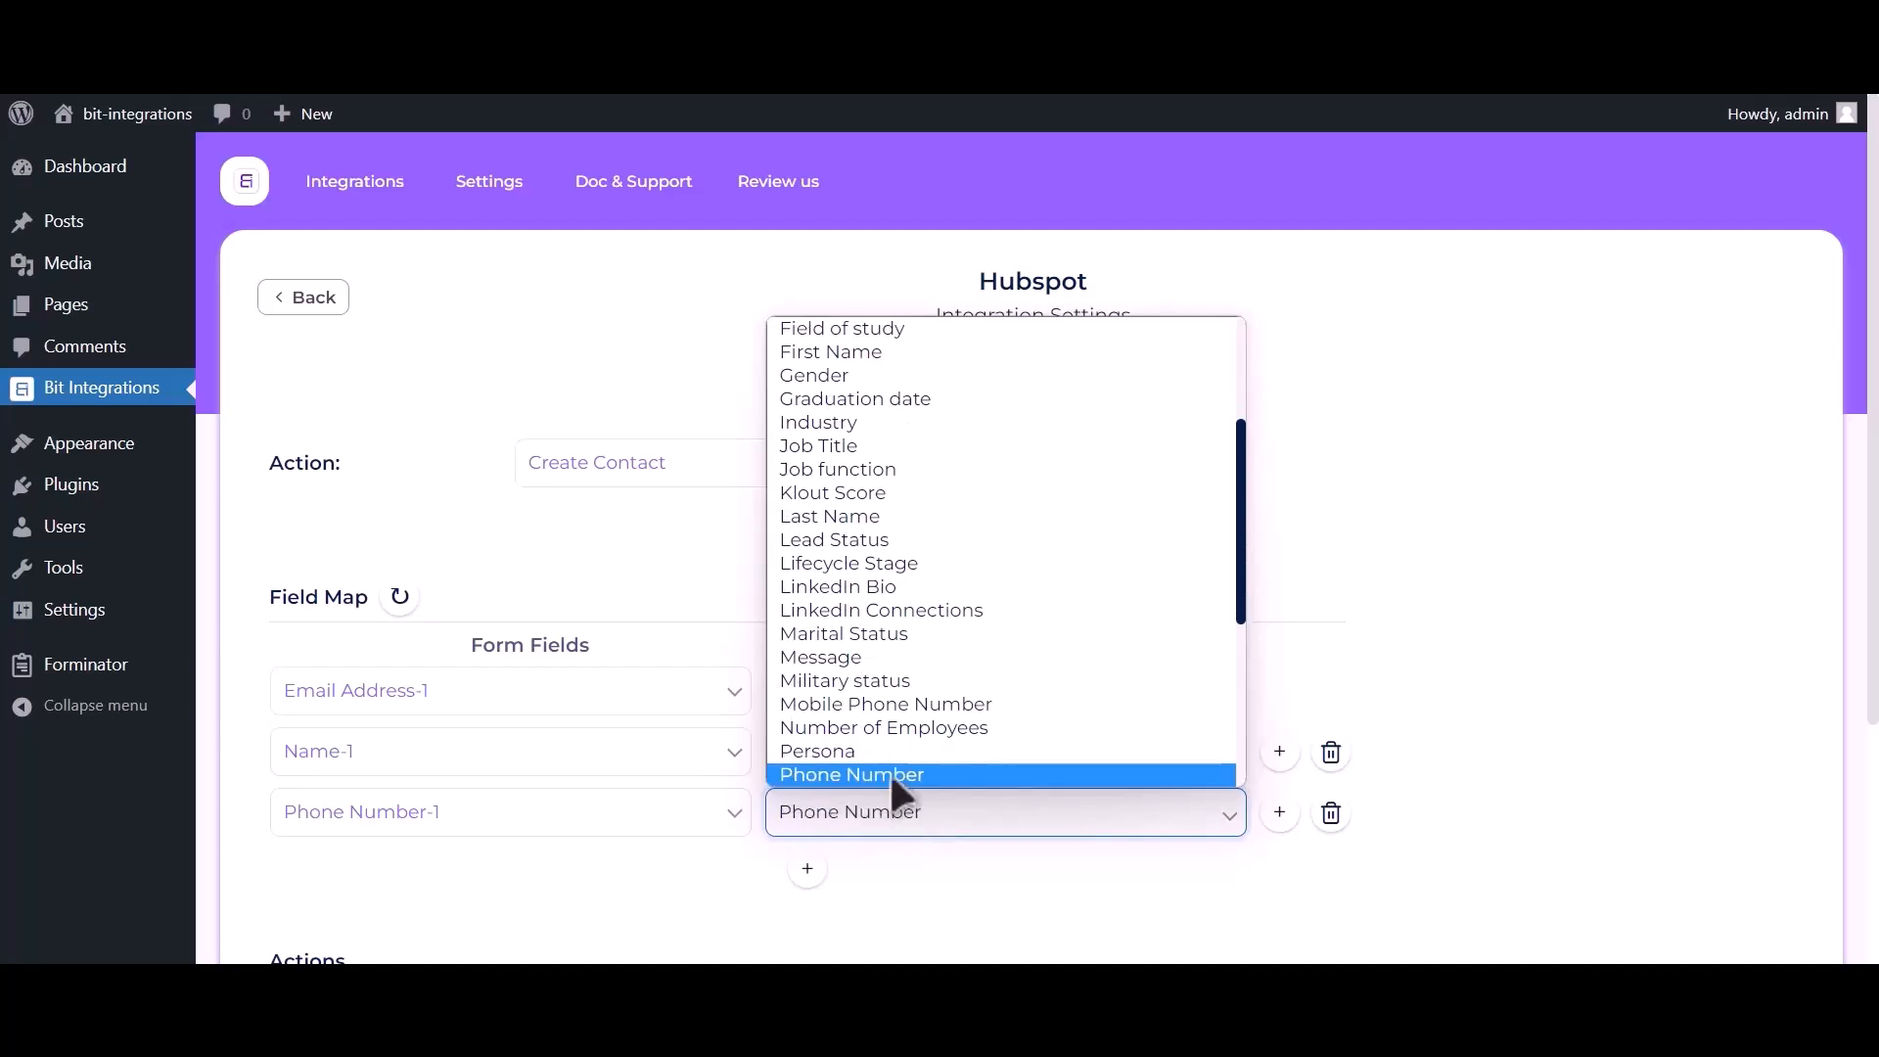
{"action": "left_click", "coordinate": [890, 772]}
{"action": "scroll", "coordinate": [1468, 391], "scroll_direction": "down", "scroll_amount": 3}
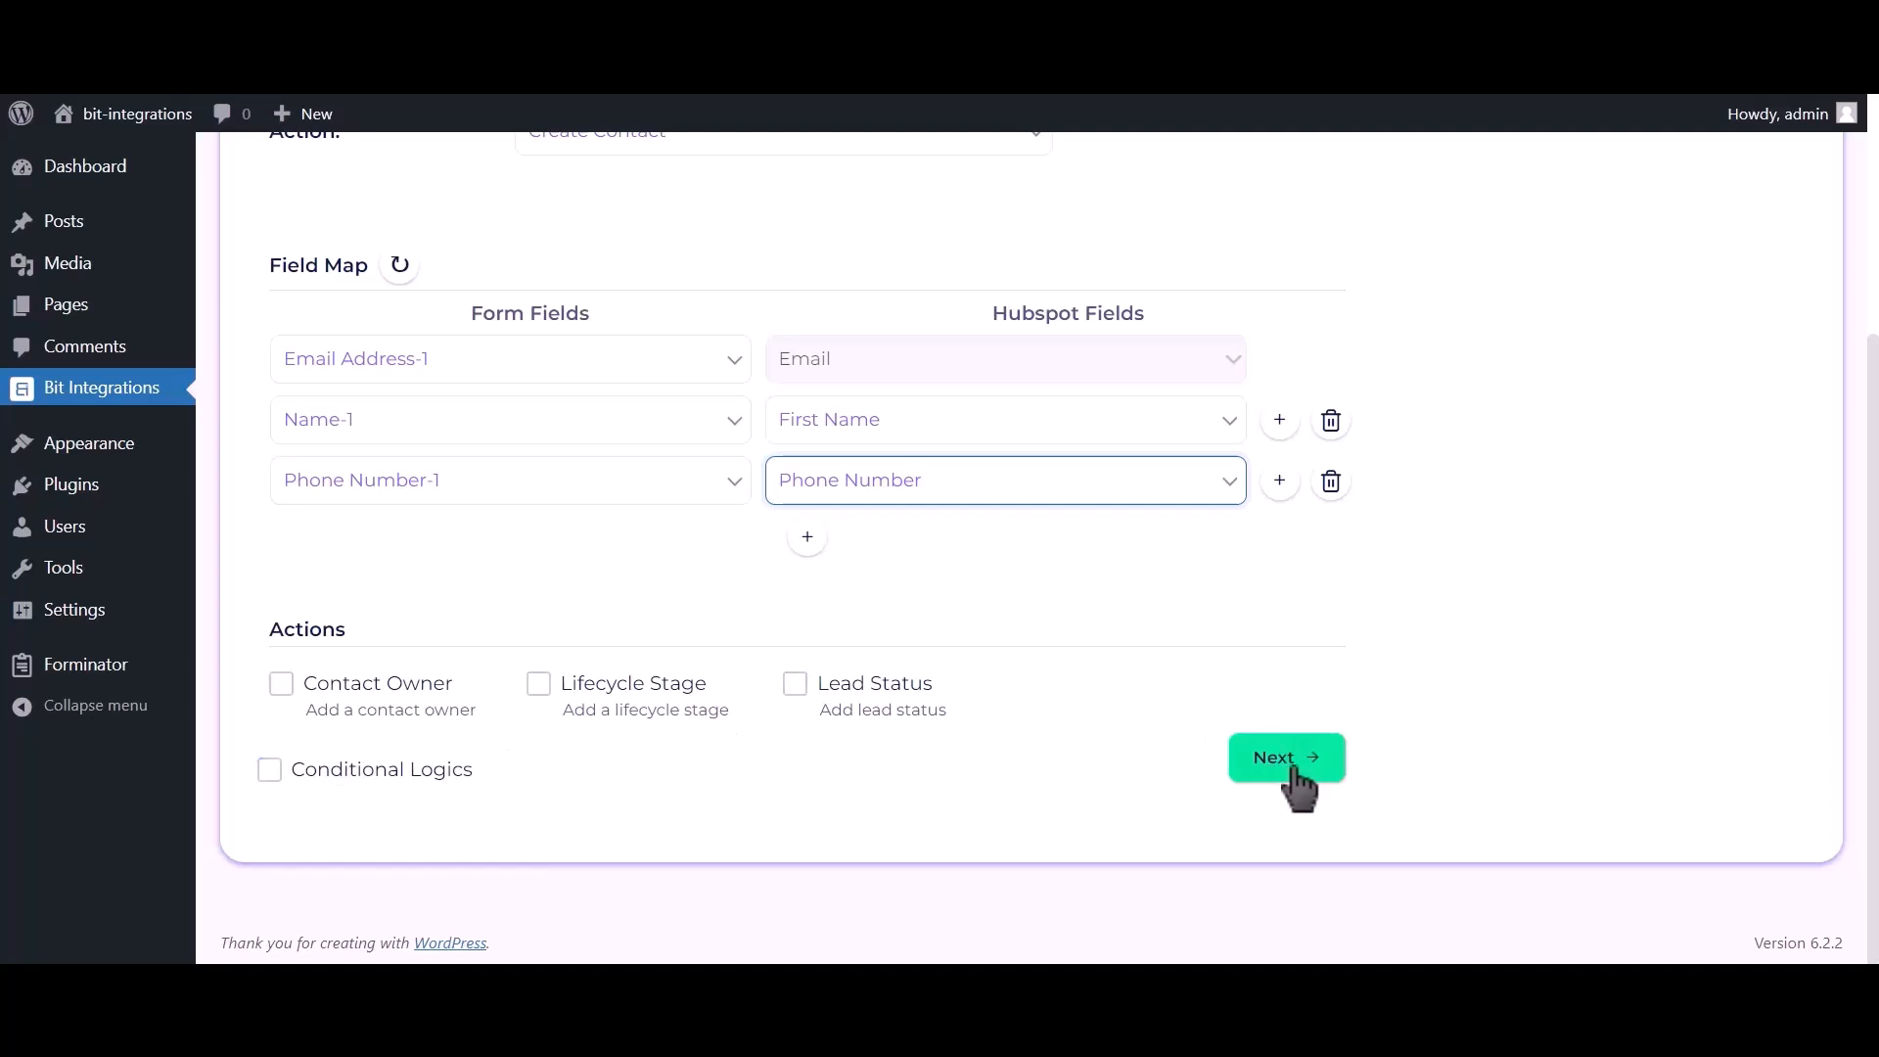
{"action": "left_click", "coordinate": [1291, 761]}
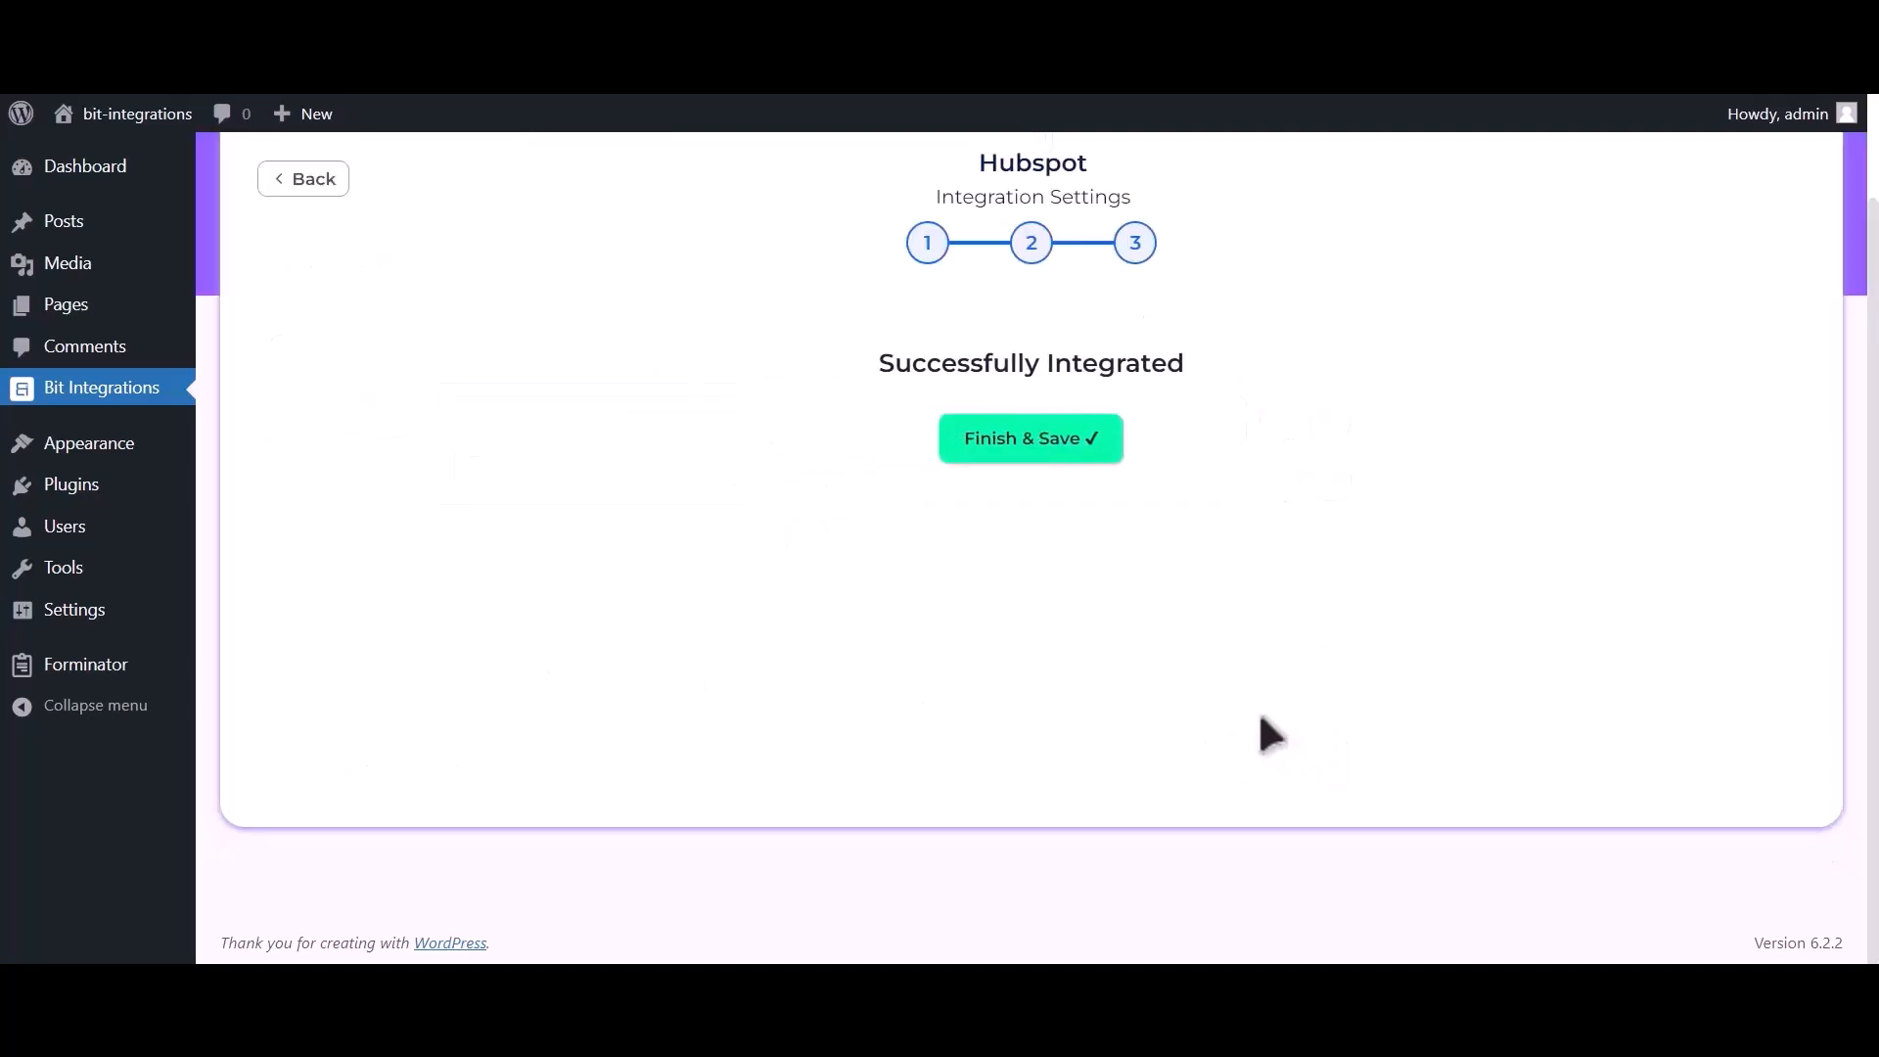
{"action": "left_click", "coordinate": [1067, 442]}
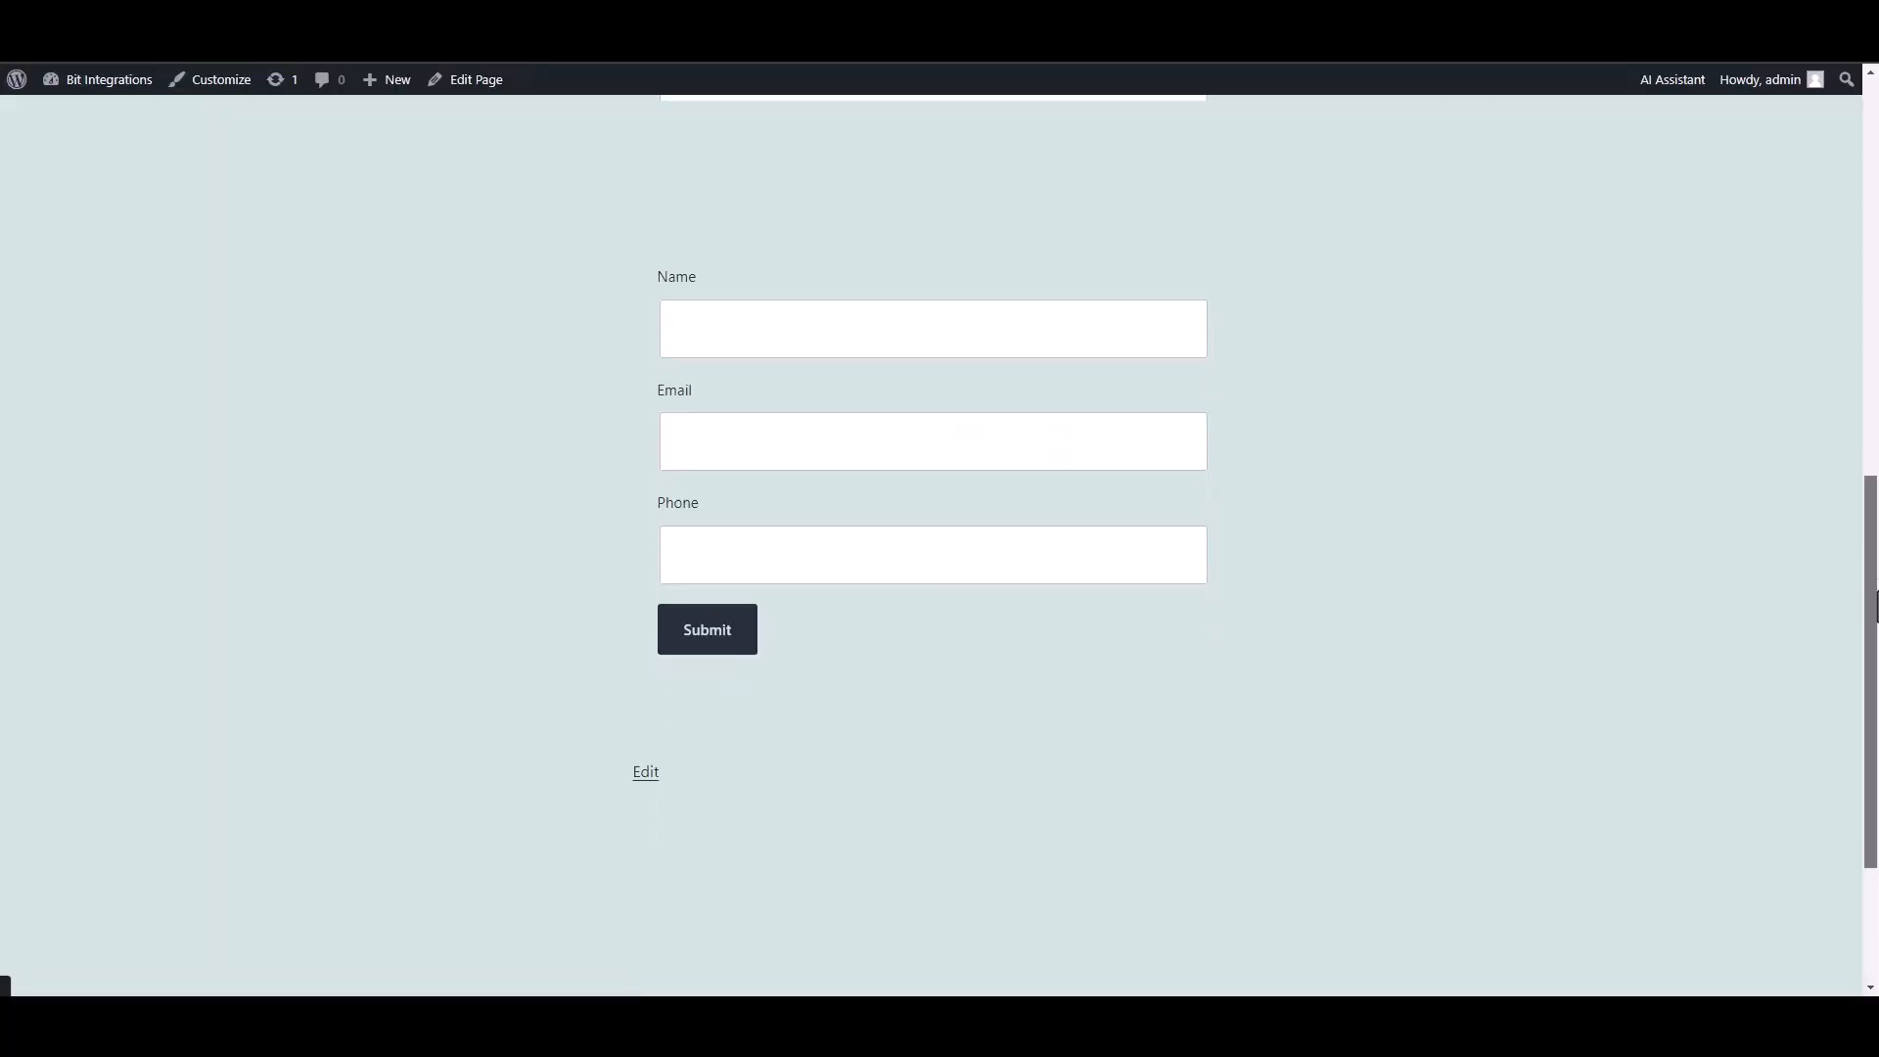
Submit the form with name 'Bit Integrations', a test e-mail address and a phone number.
{"action": "scroll", "coordinate": [1468, 538], "scroll_direction": "up", "scroll_amount": 1}
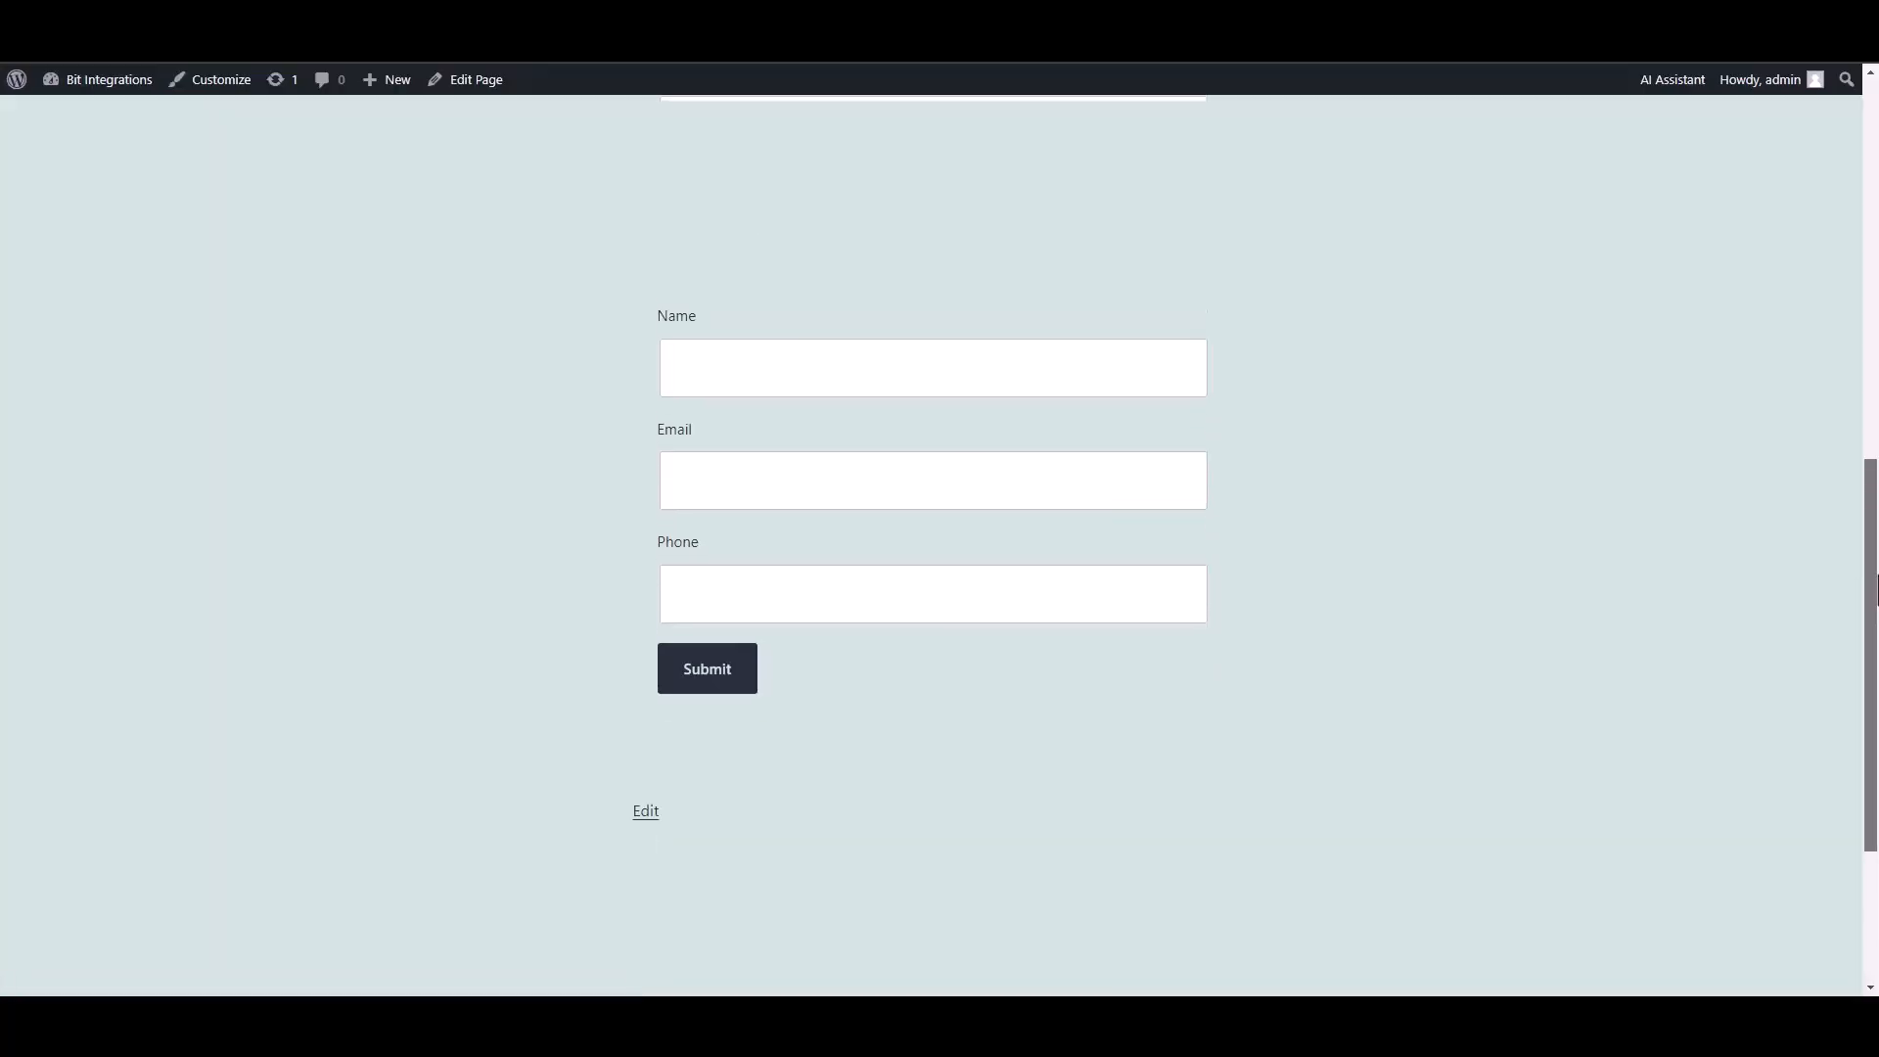
{"action": "left_click", "coordinate": [1106, 390]}
{"action": "type", "text": "Bit Integrations"}
{"action": "left_click", "coordinate": [1078, 478]}
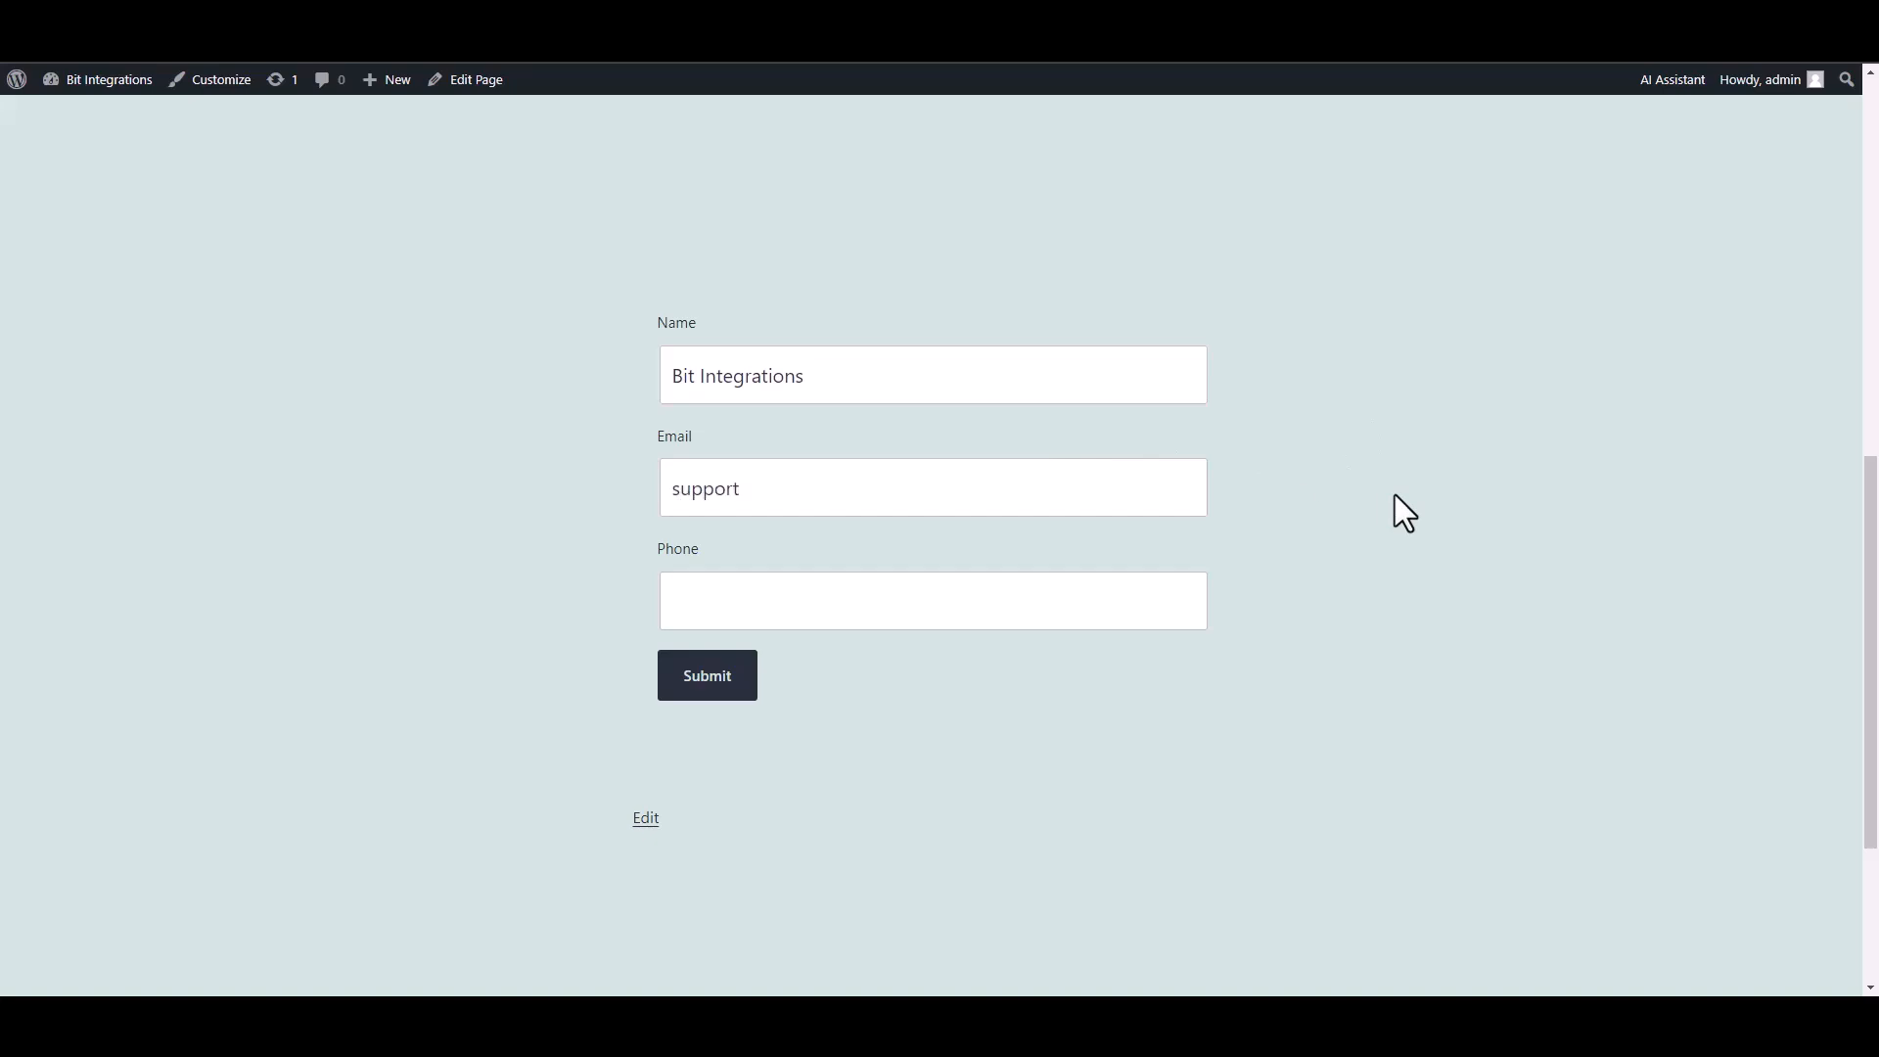
{"action": "left_click", "coordinate": [1106, 600]}
{"action": "type", "text": "444555666"}
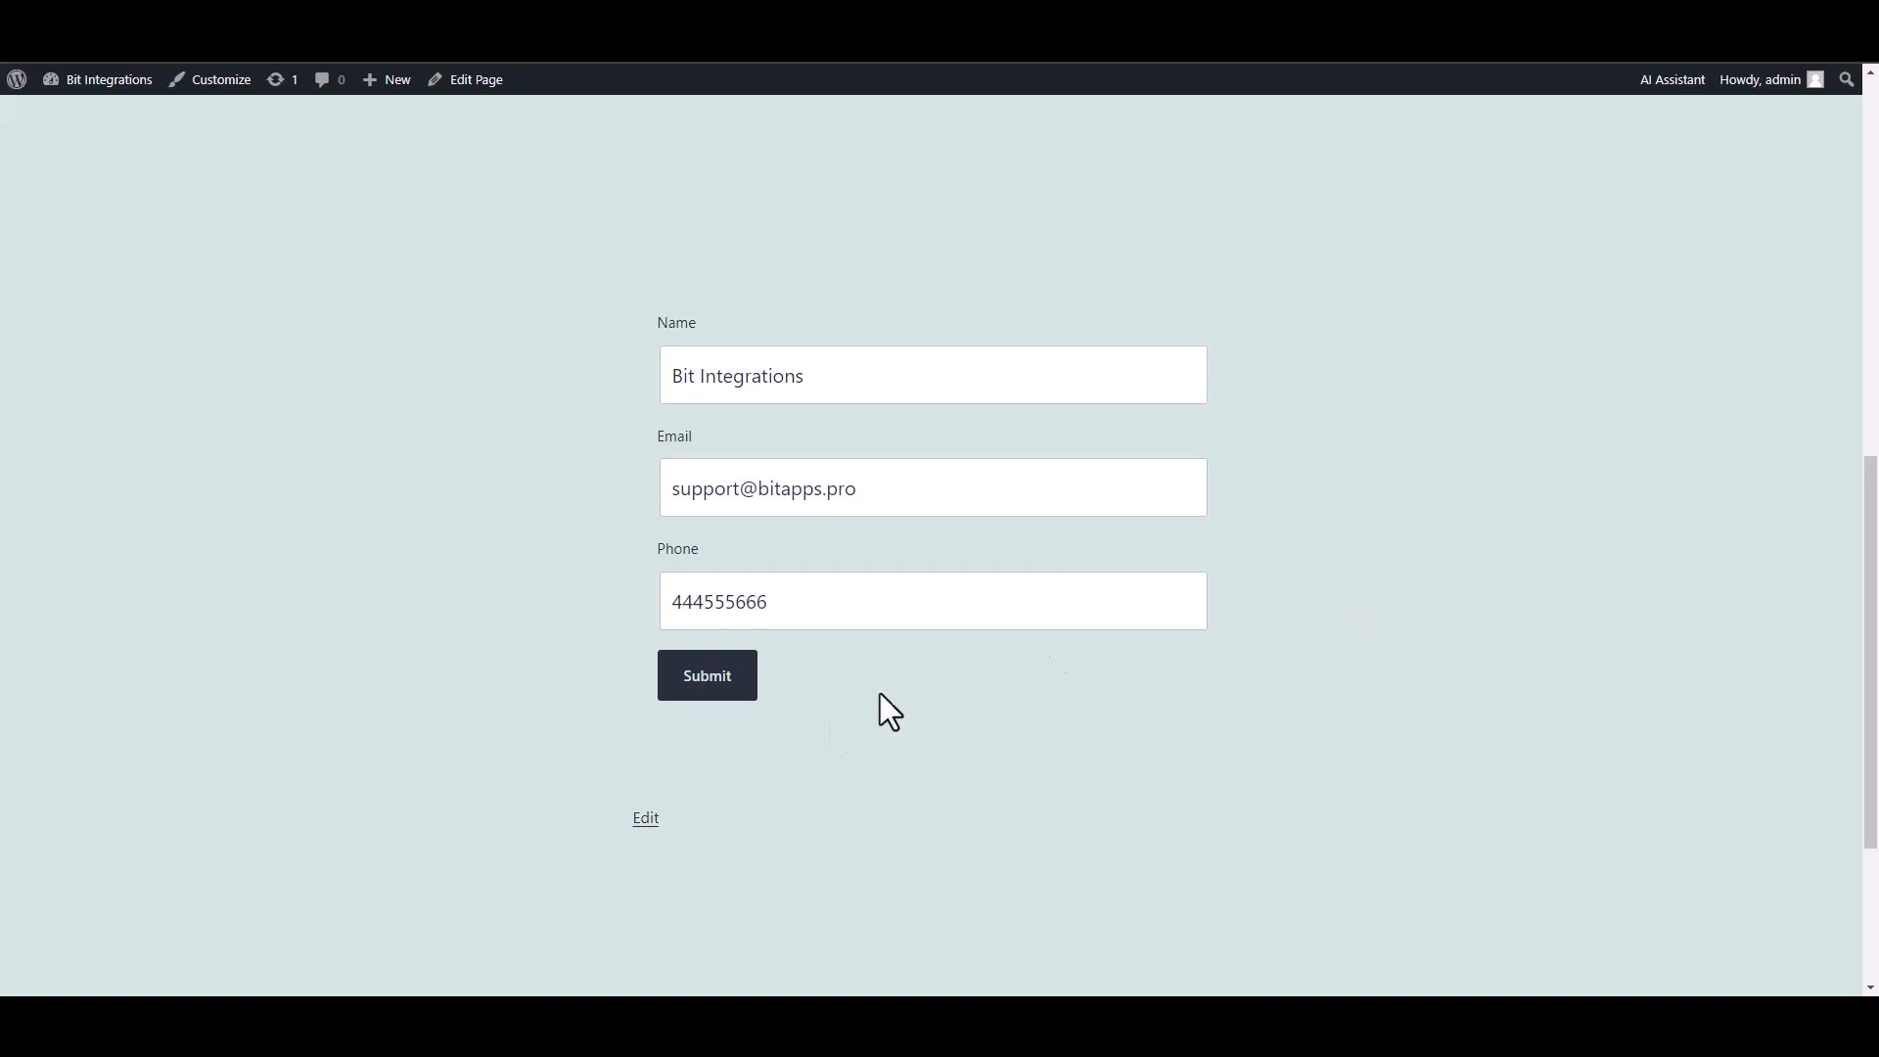
{"action": "left_click", "coordinate": [741, 691]}
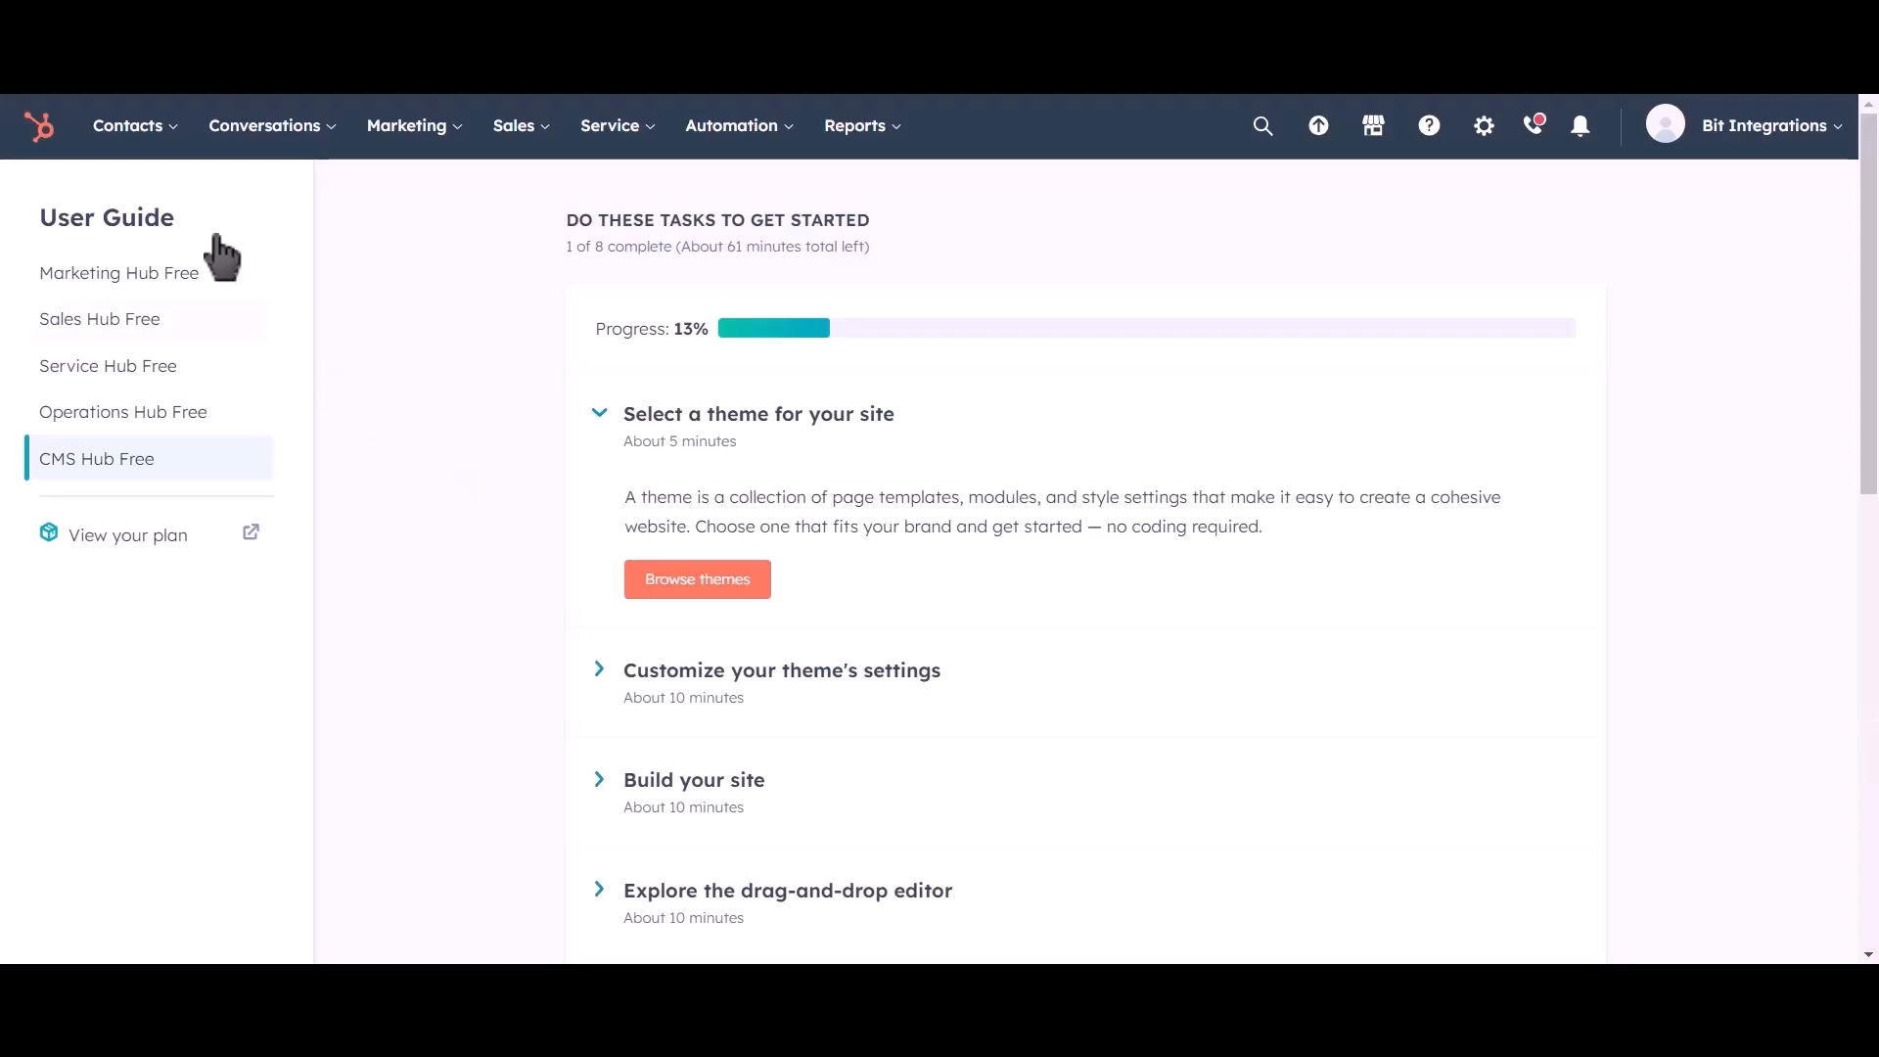
Open the HubSpot Contacts list and preview the single unassigned Bit Integrations contact record.
{"action": "mouse_move", "coordinate": [147, 132]}
{"action": "left_click", "coordinate": [148, 205]}
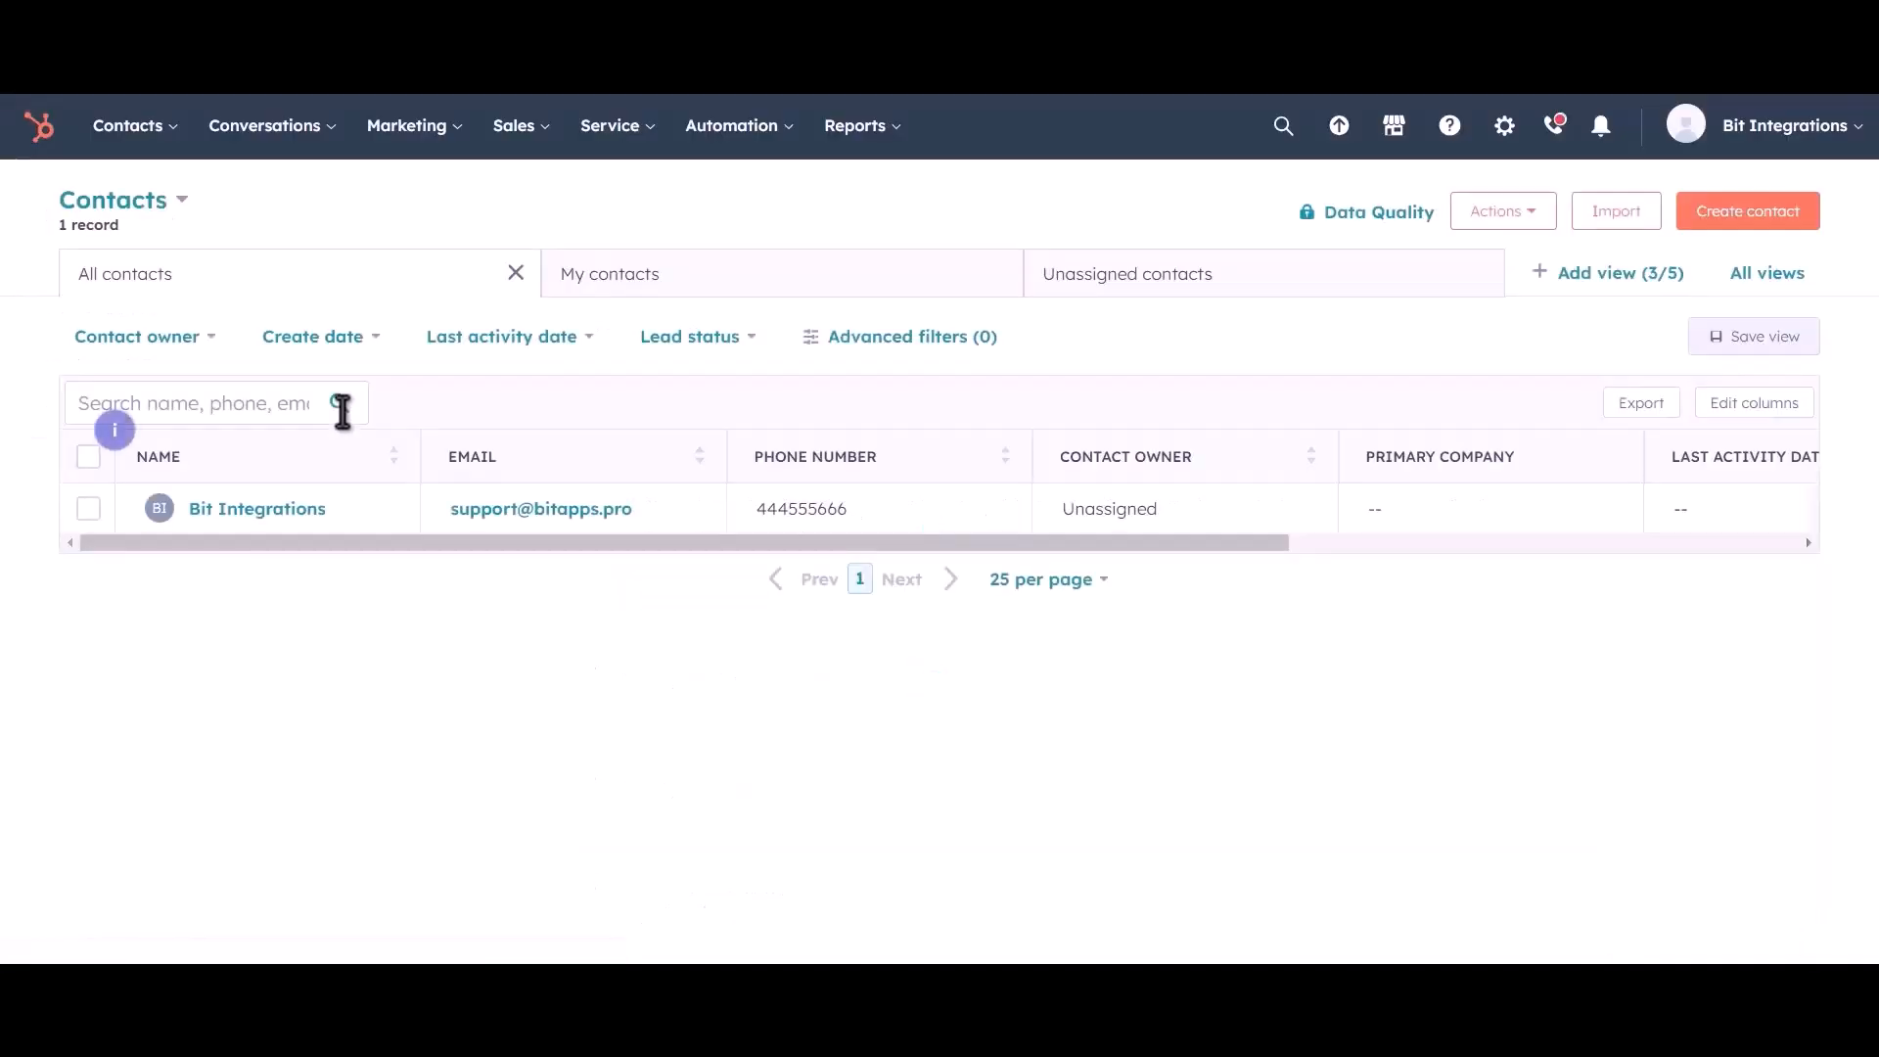
{"action": "left_click", "coordinate": [360, 521]}
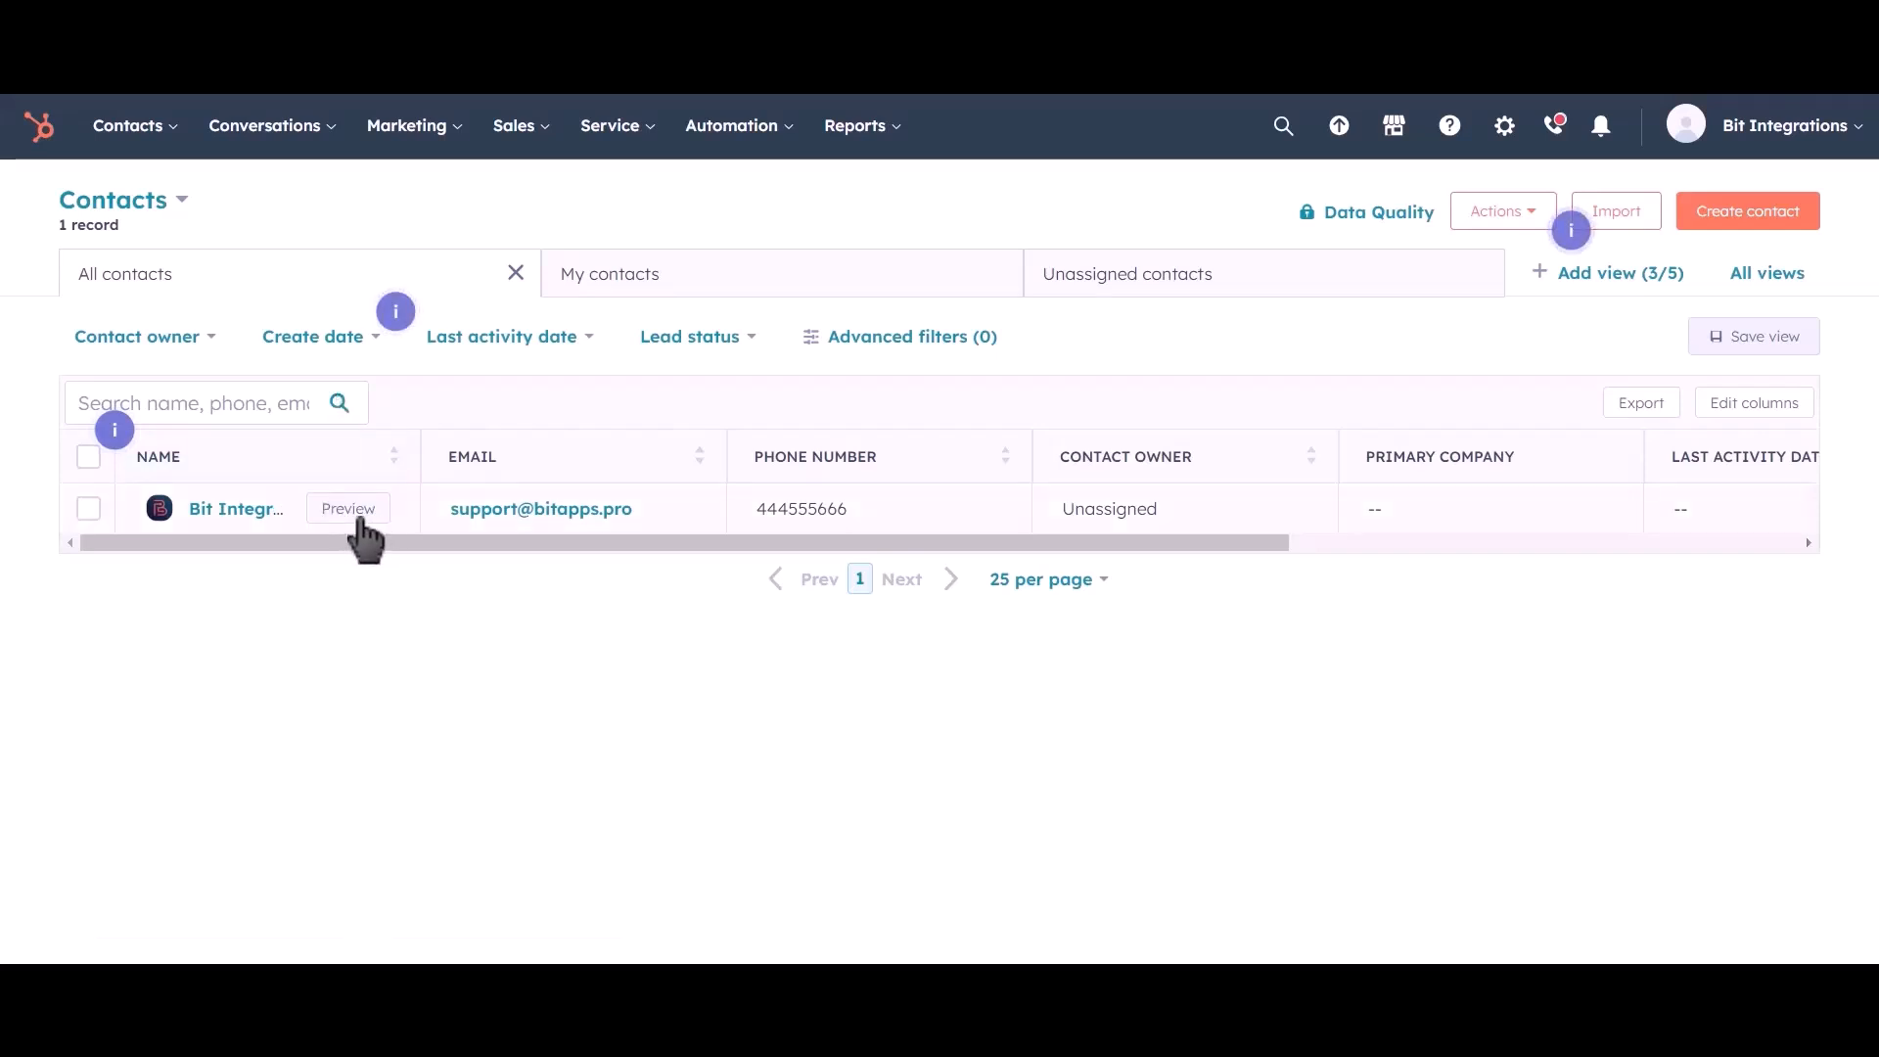